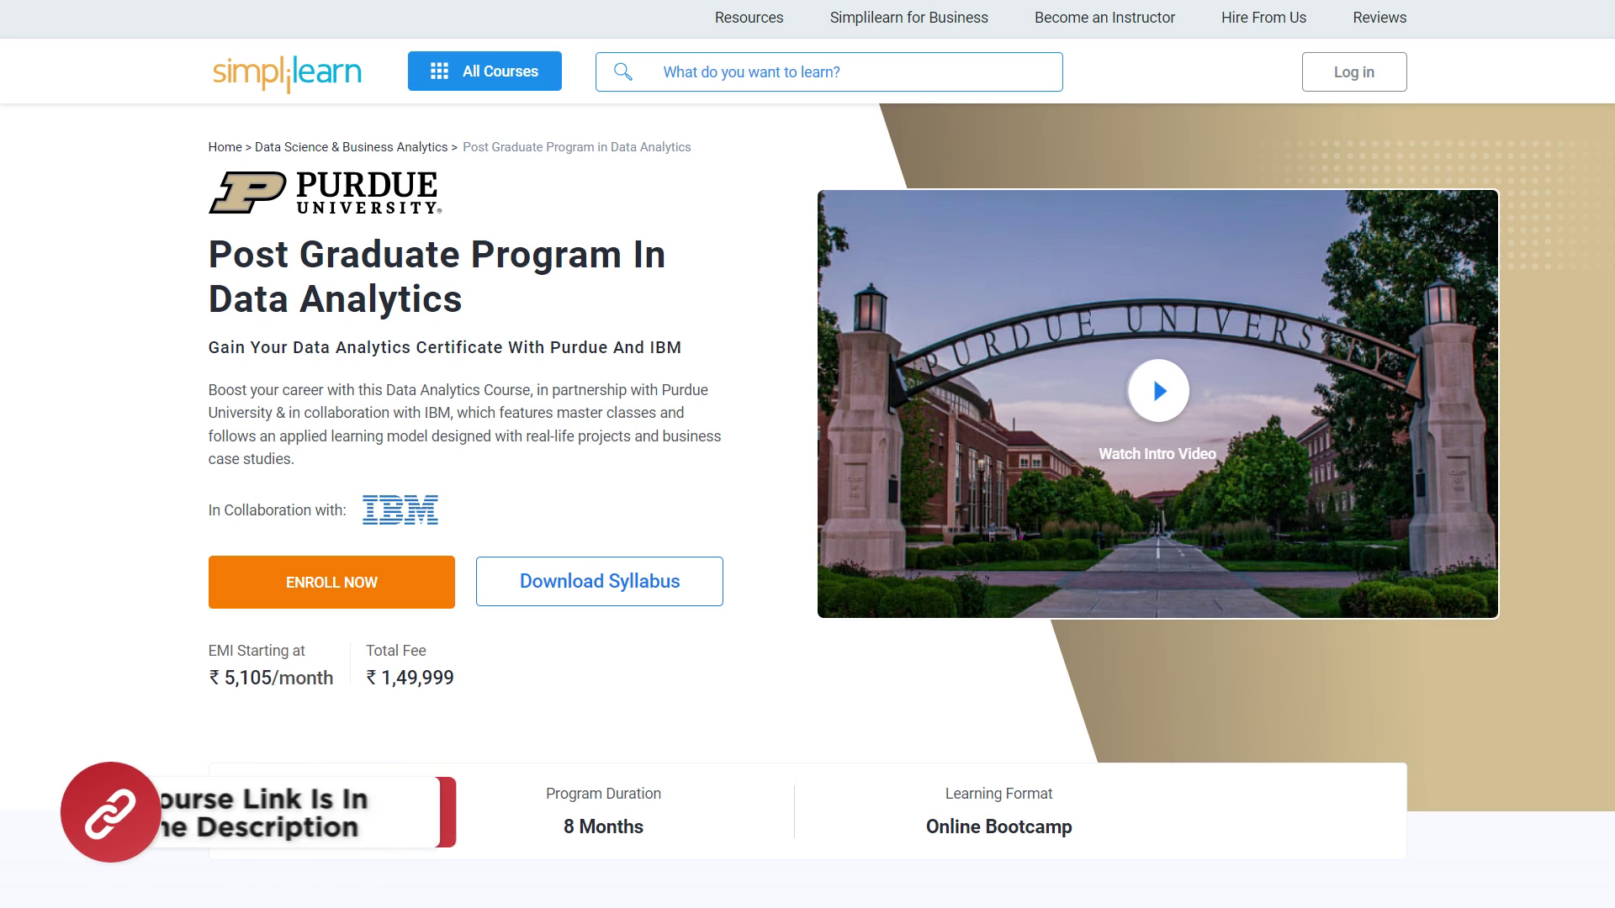
- Scroll down the ChatGPT conversation and check the model list, keeping GPT-4 selected
scroll(807, 454, "down", 3)
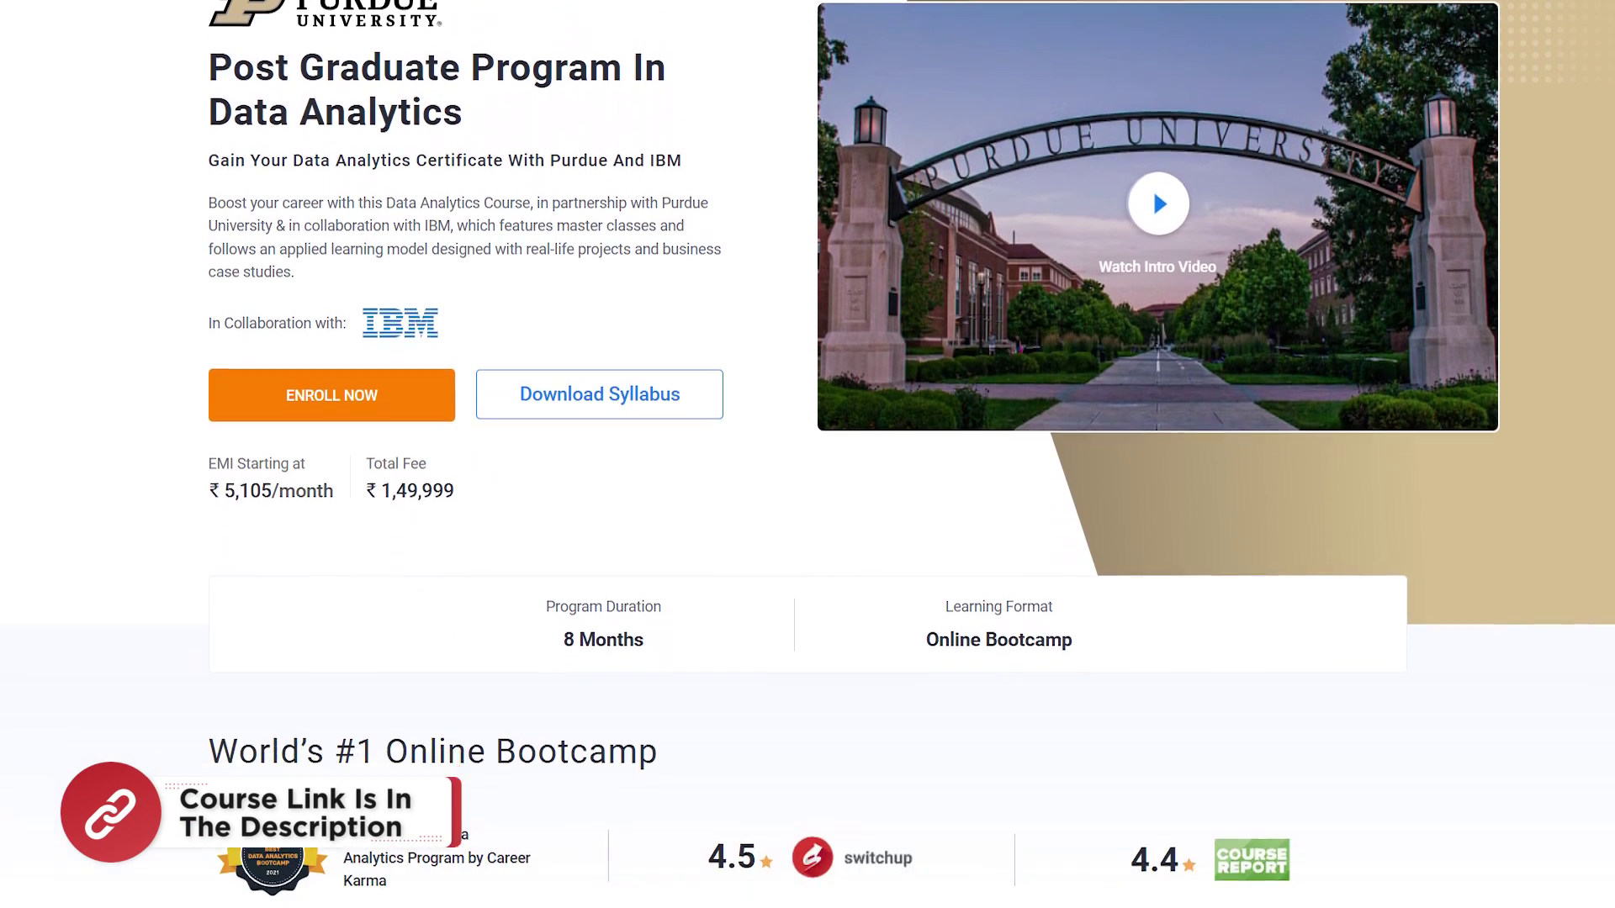
scroll(807, 456, "down", 3)
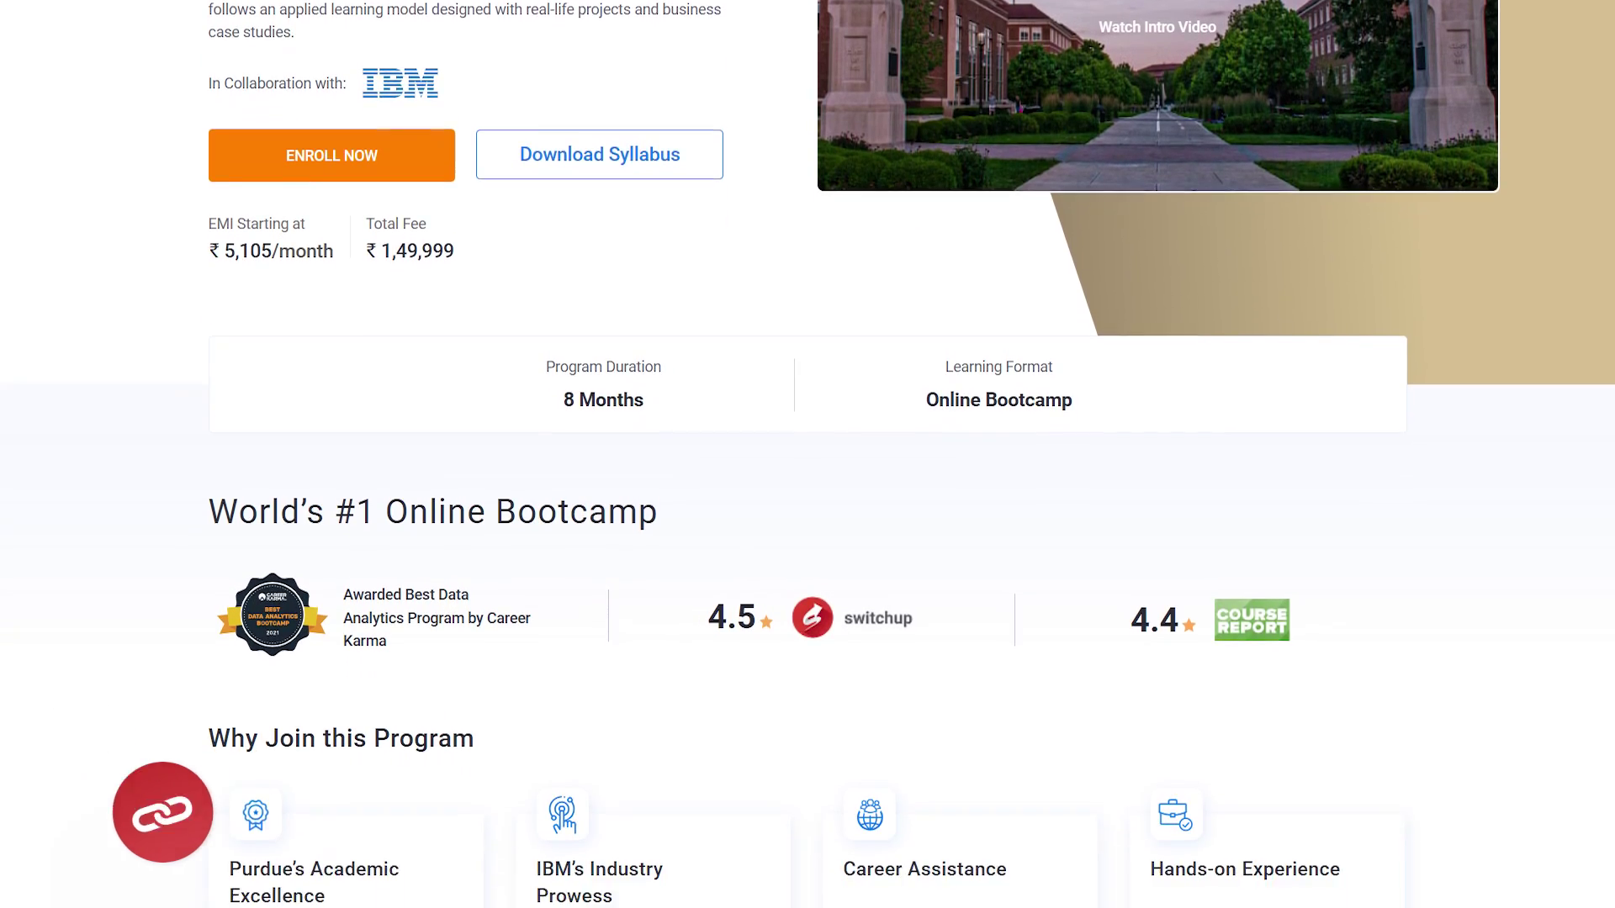
scroll(807, 454, "down", 3)
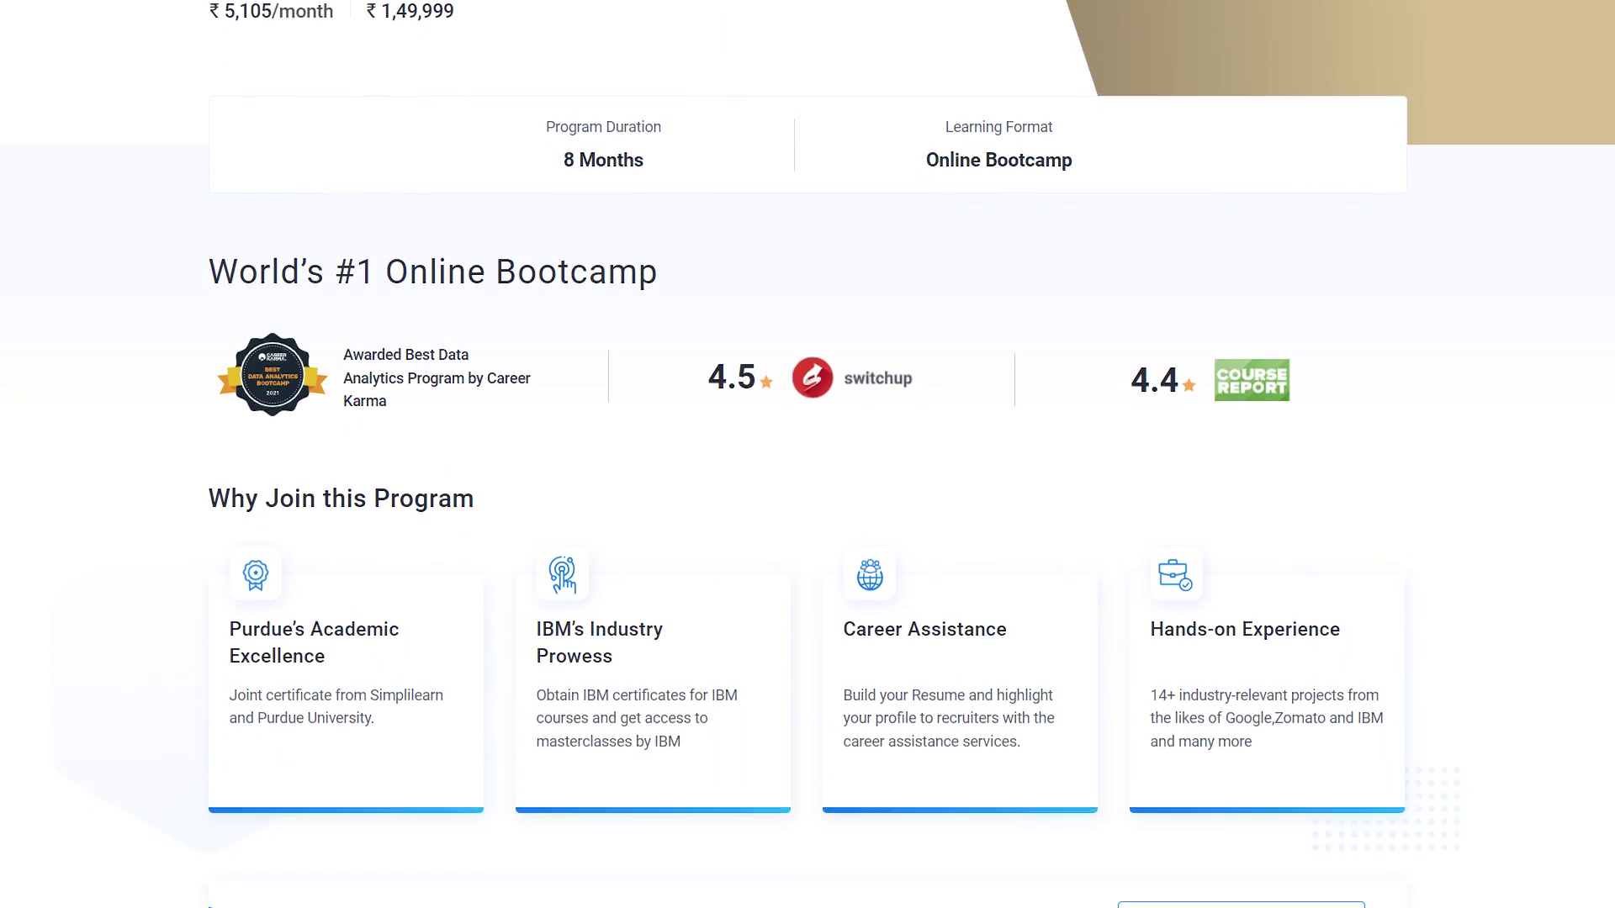
scroll(807, 454, "down", 3)
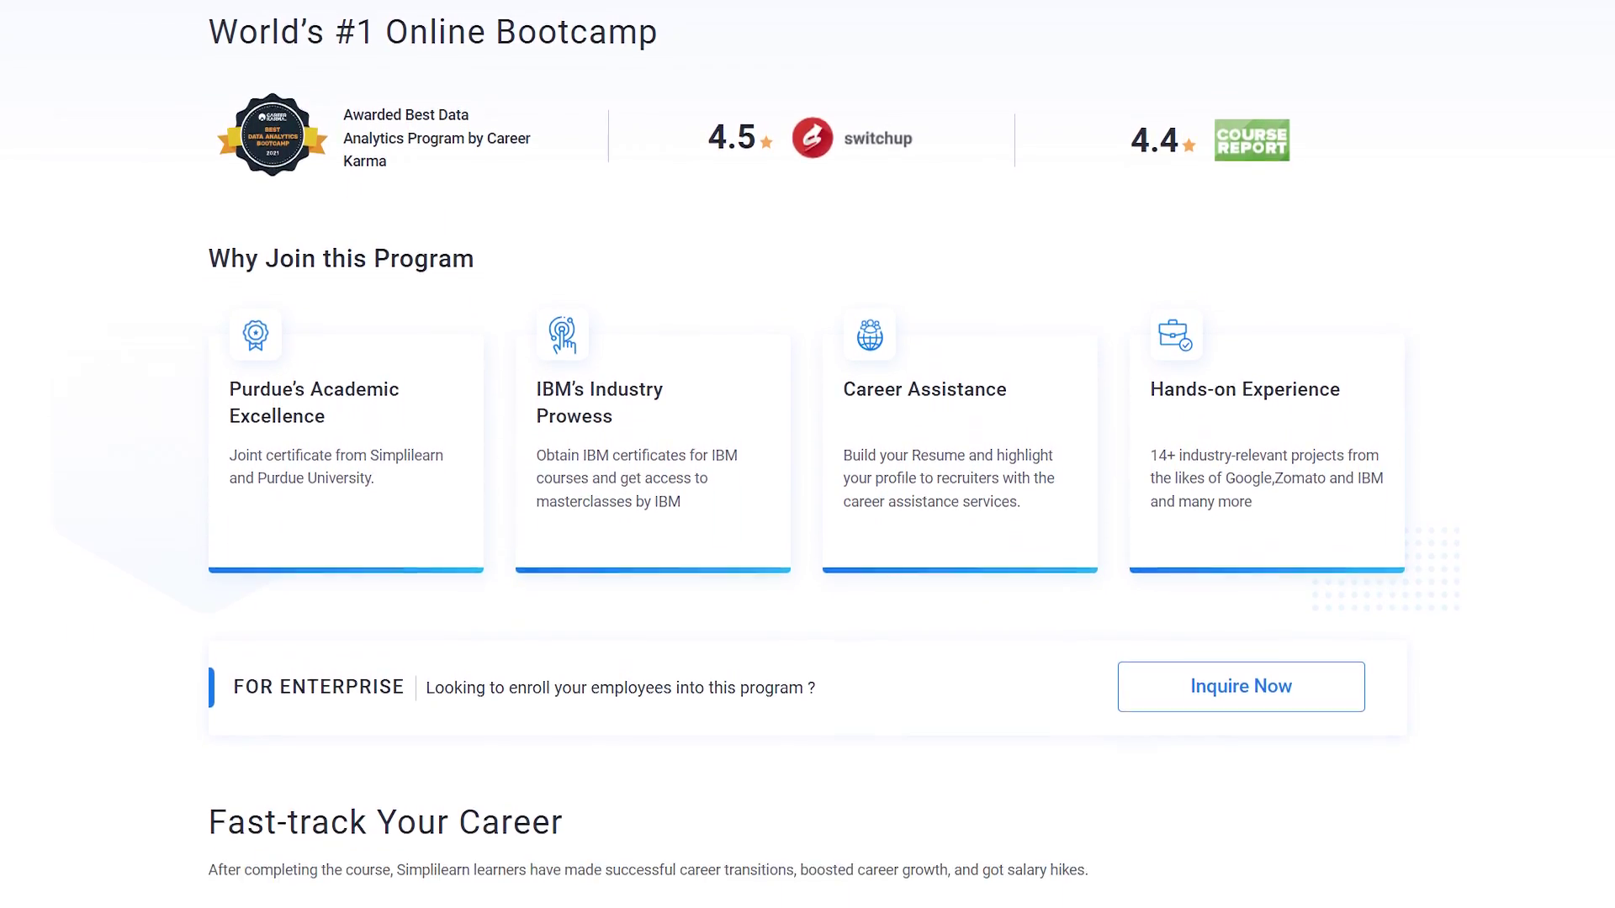
scroll(808, 455, "down", 3)
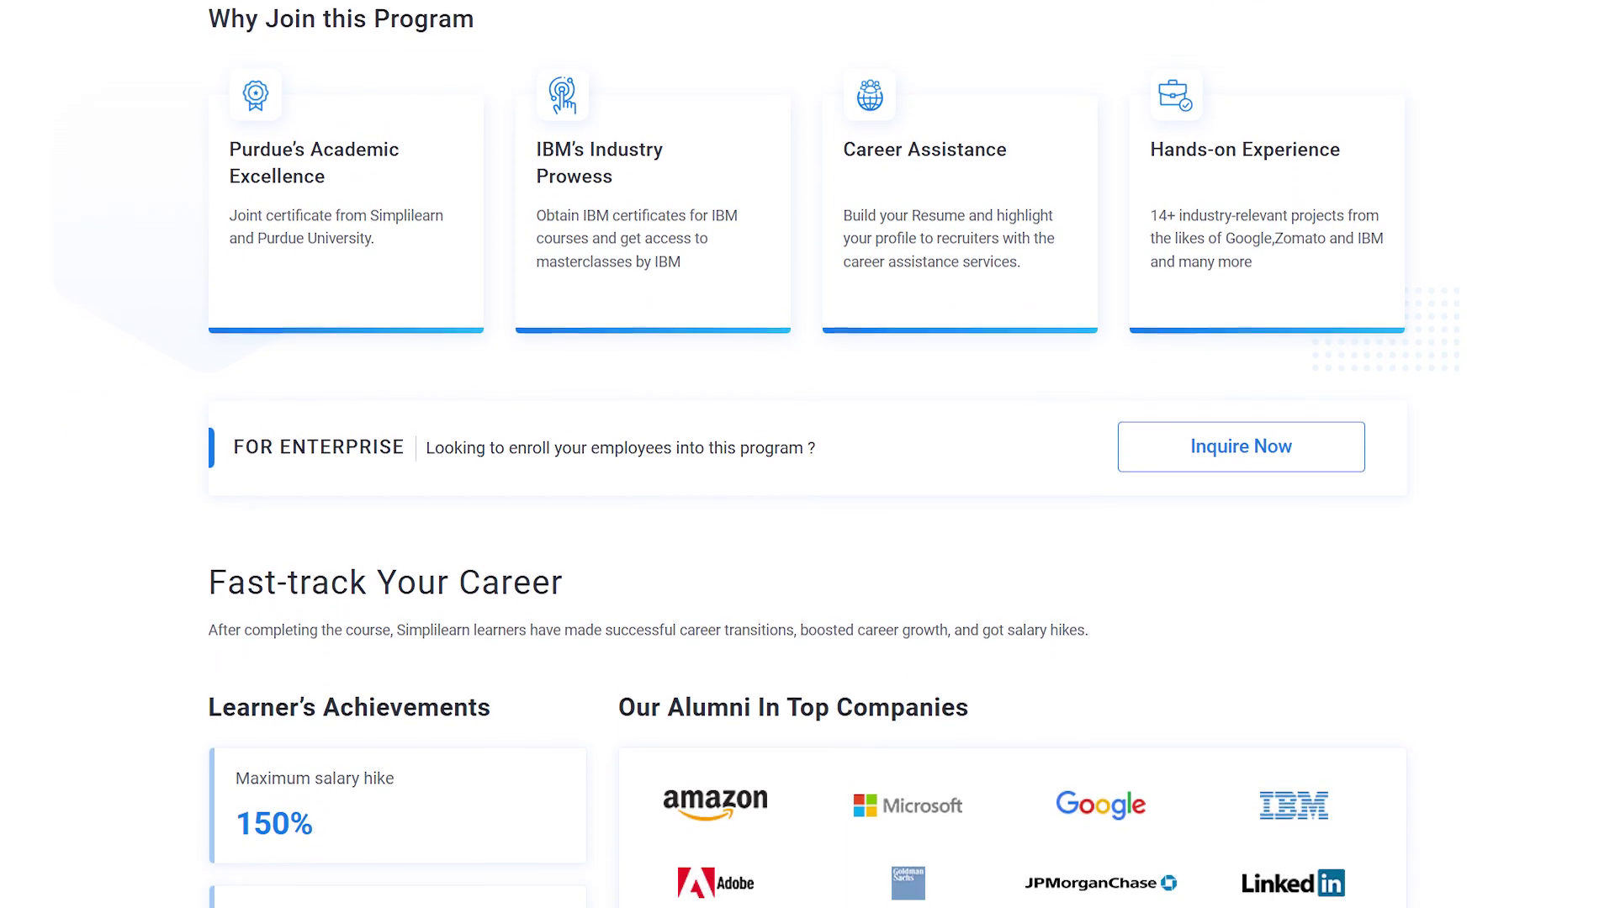
scroll(808, 455, "down", 3)
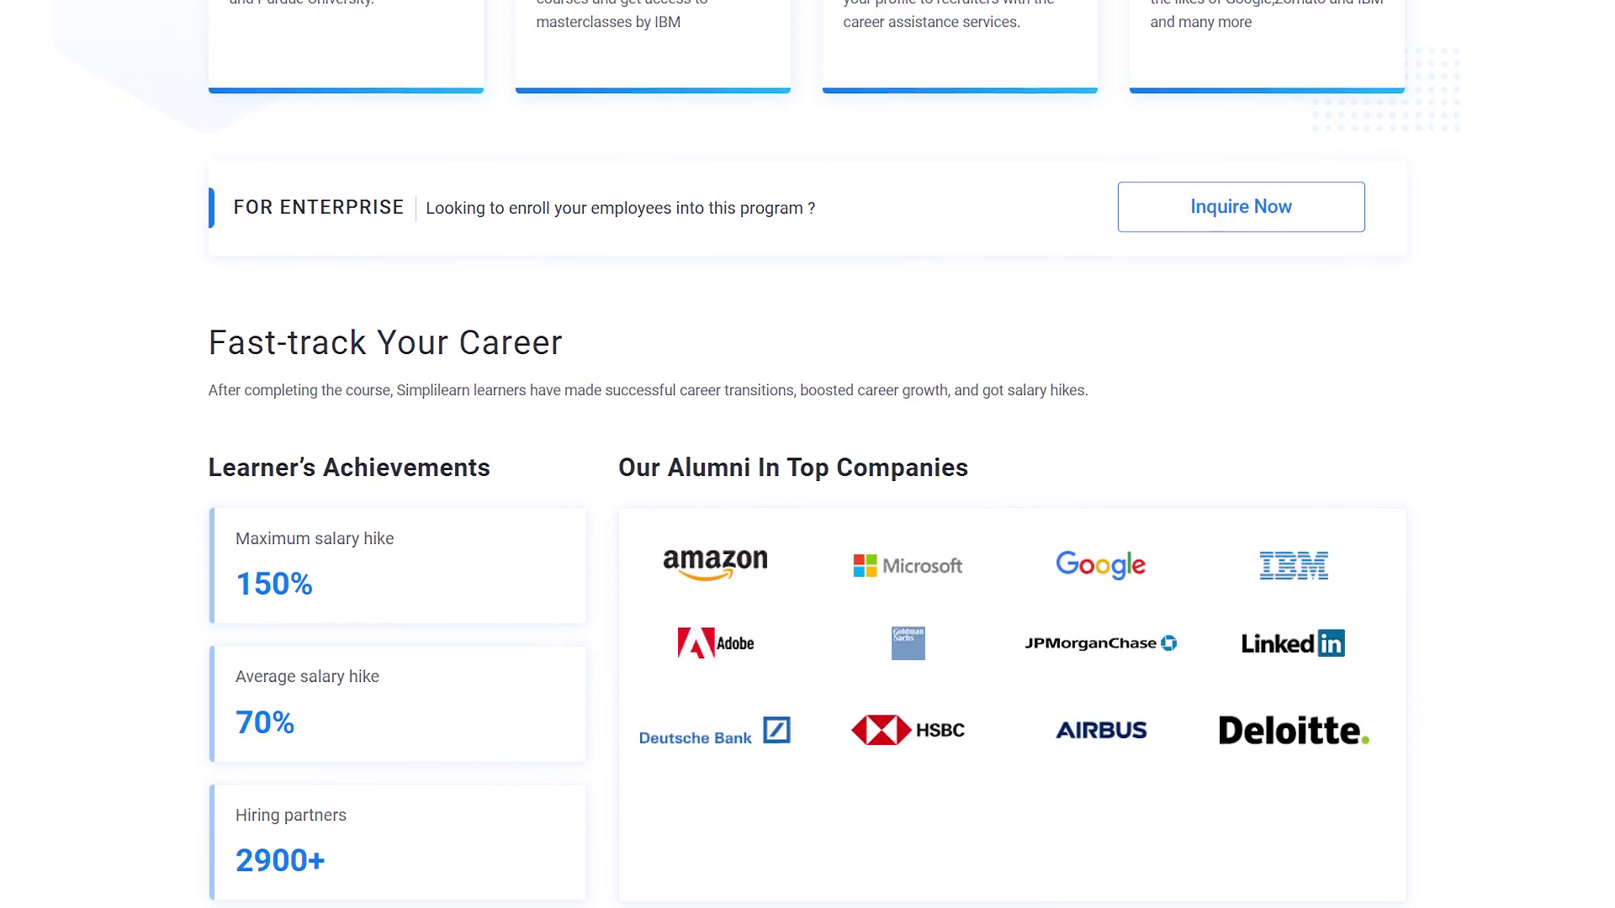
scroll(808, 454, "down", 3)
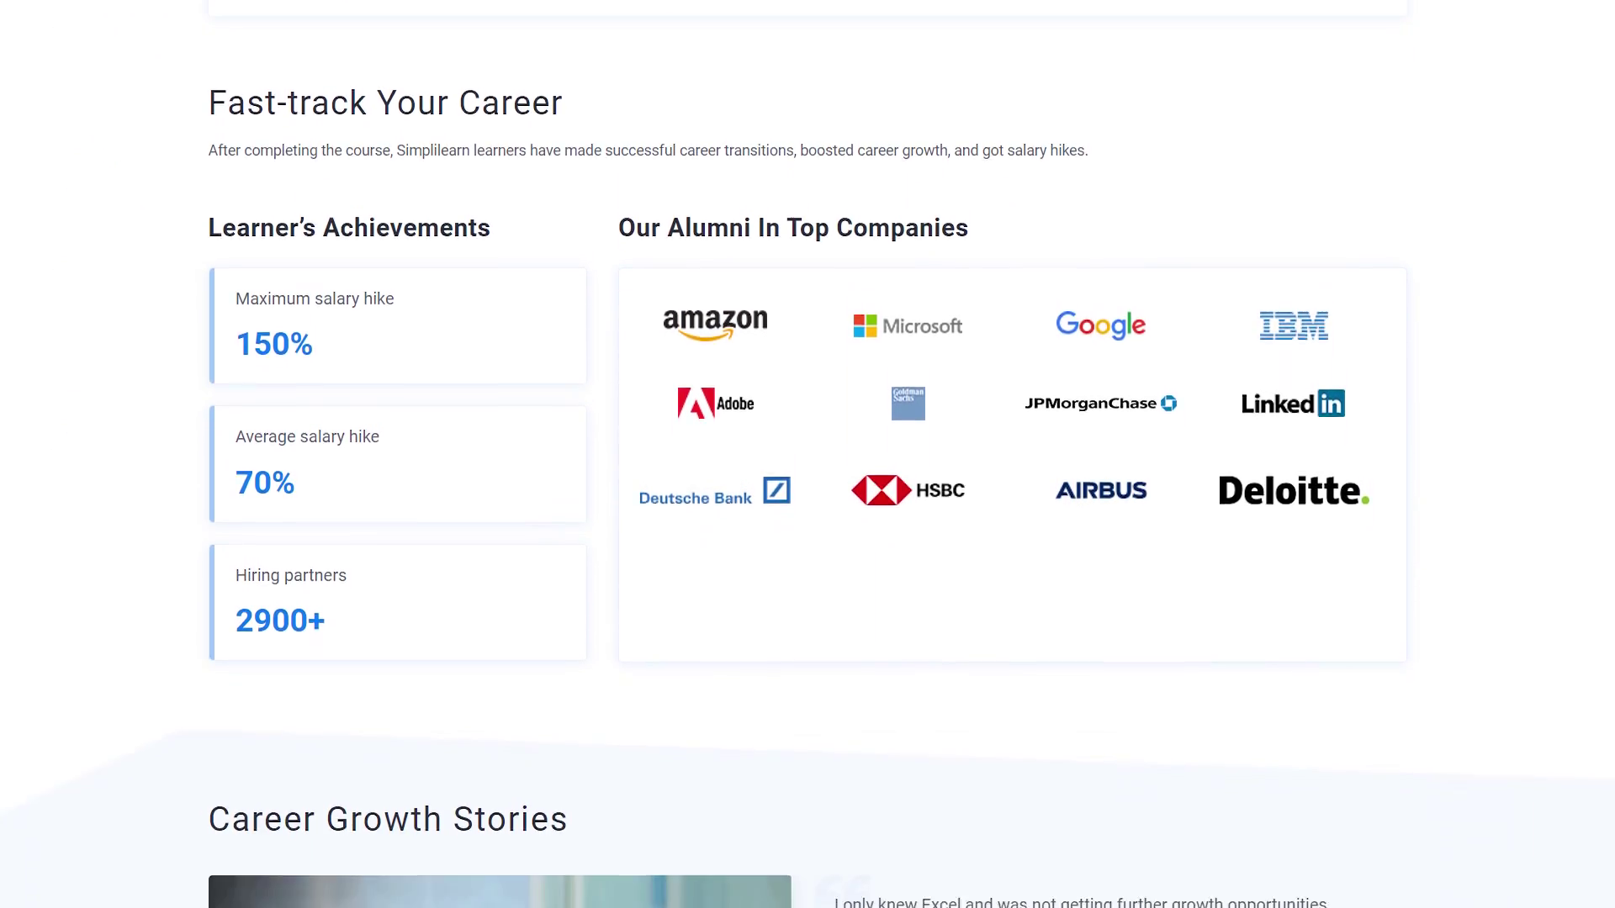
scroll(807, 455, "down", 3)
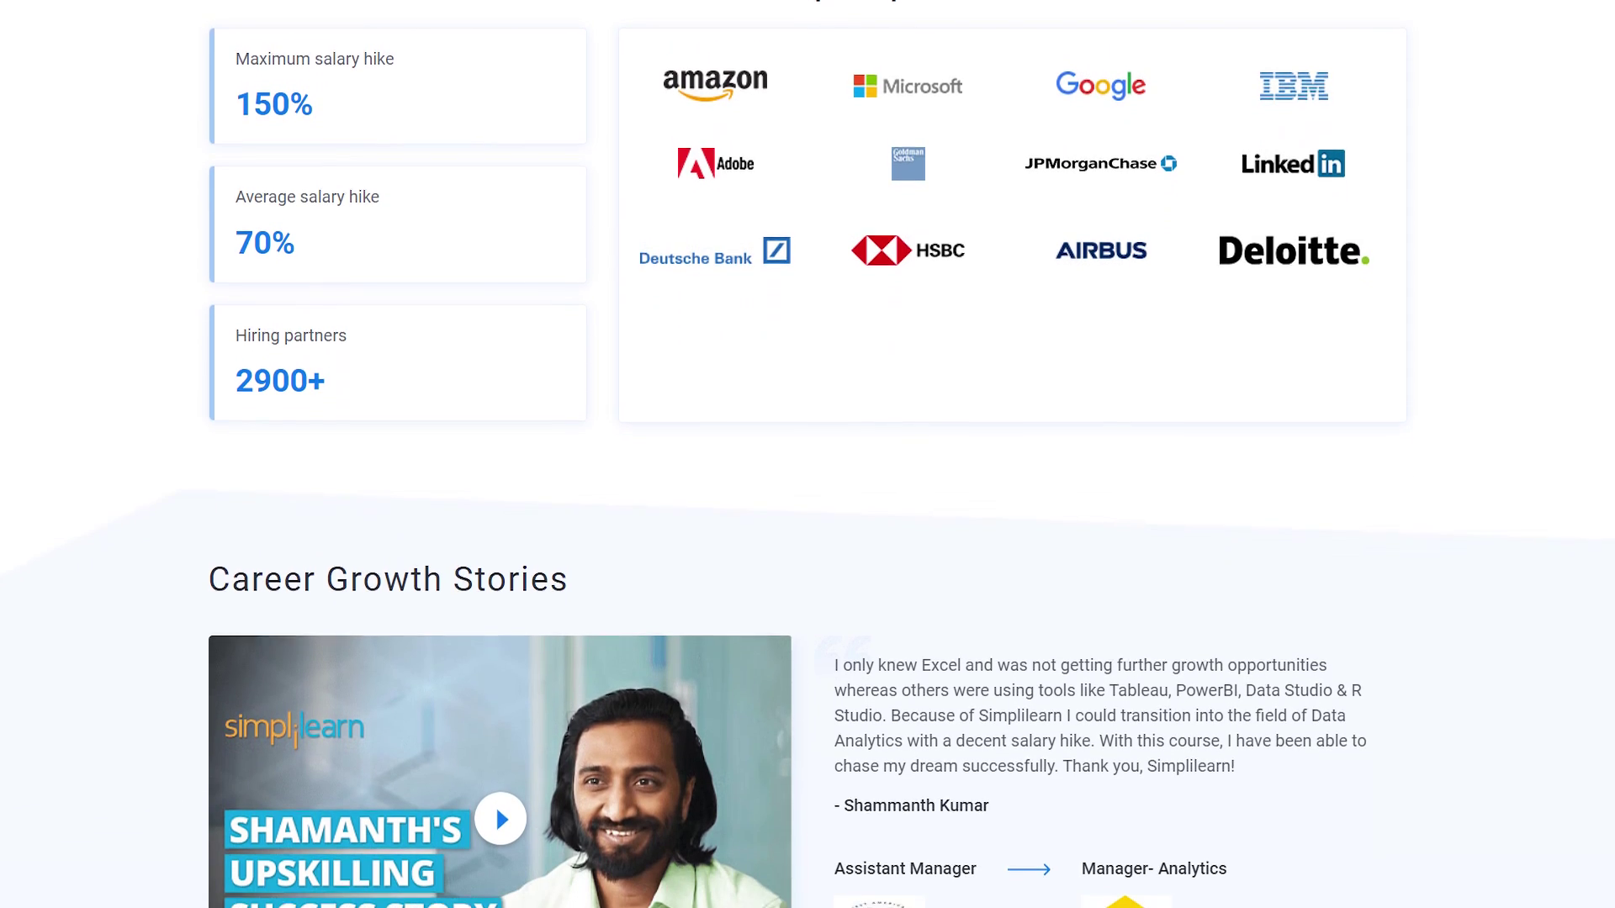
scroll(807, 454, "down", 3)
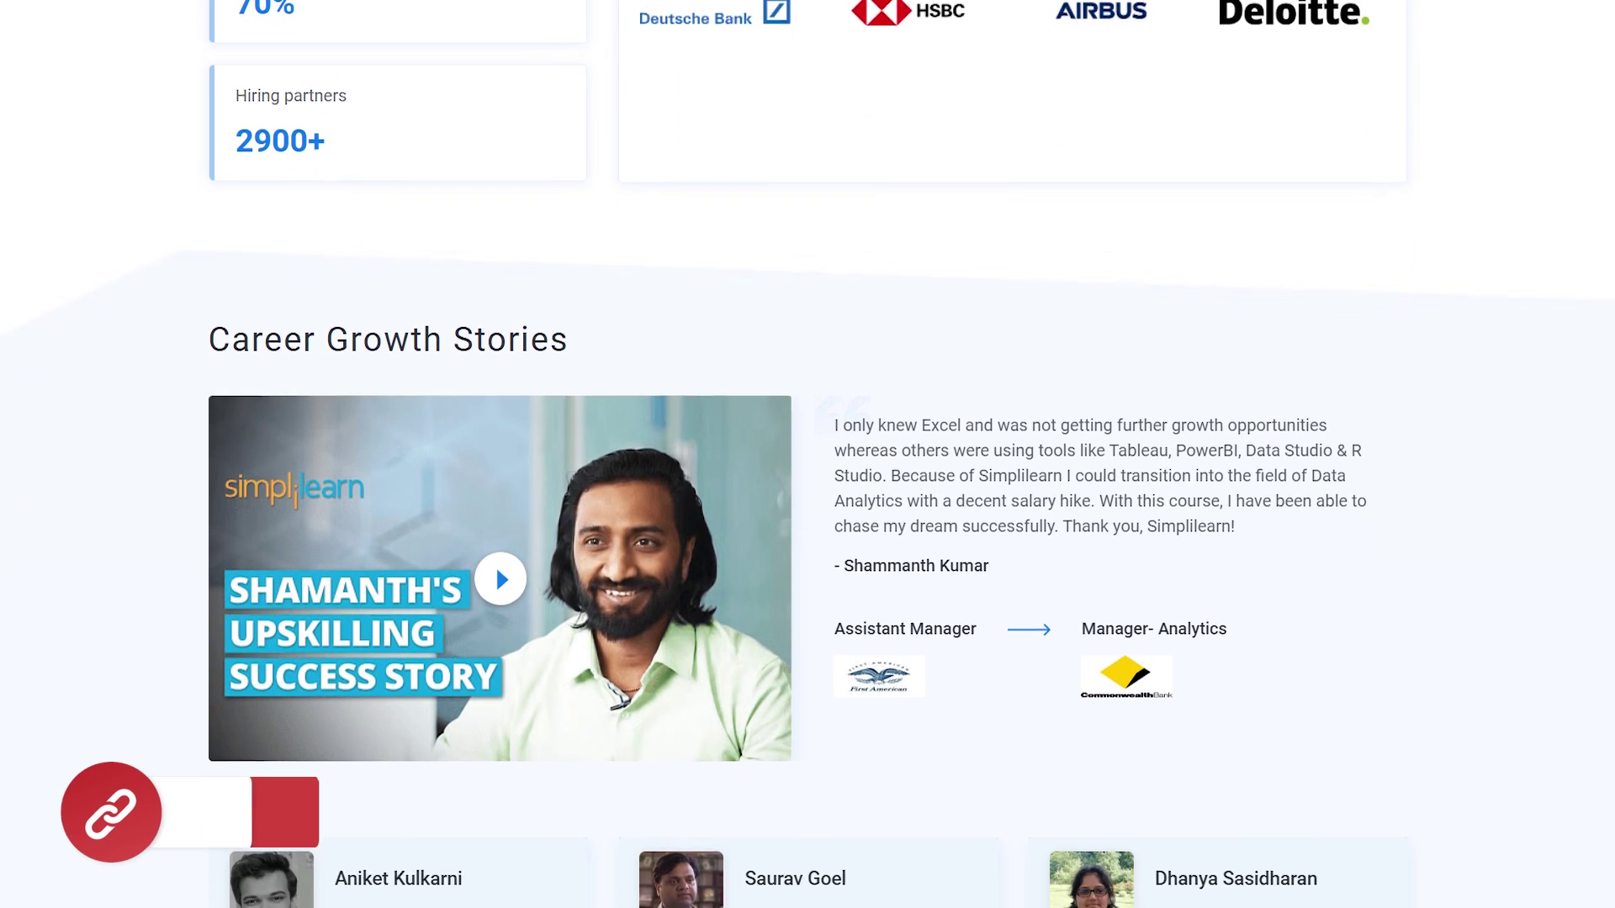
scroll(808, 454, "down", 3)
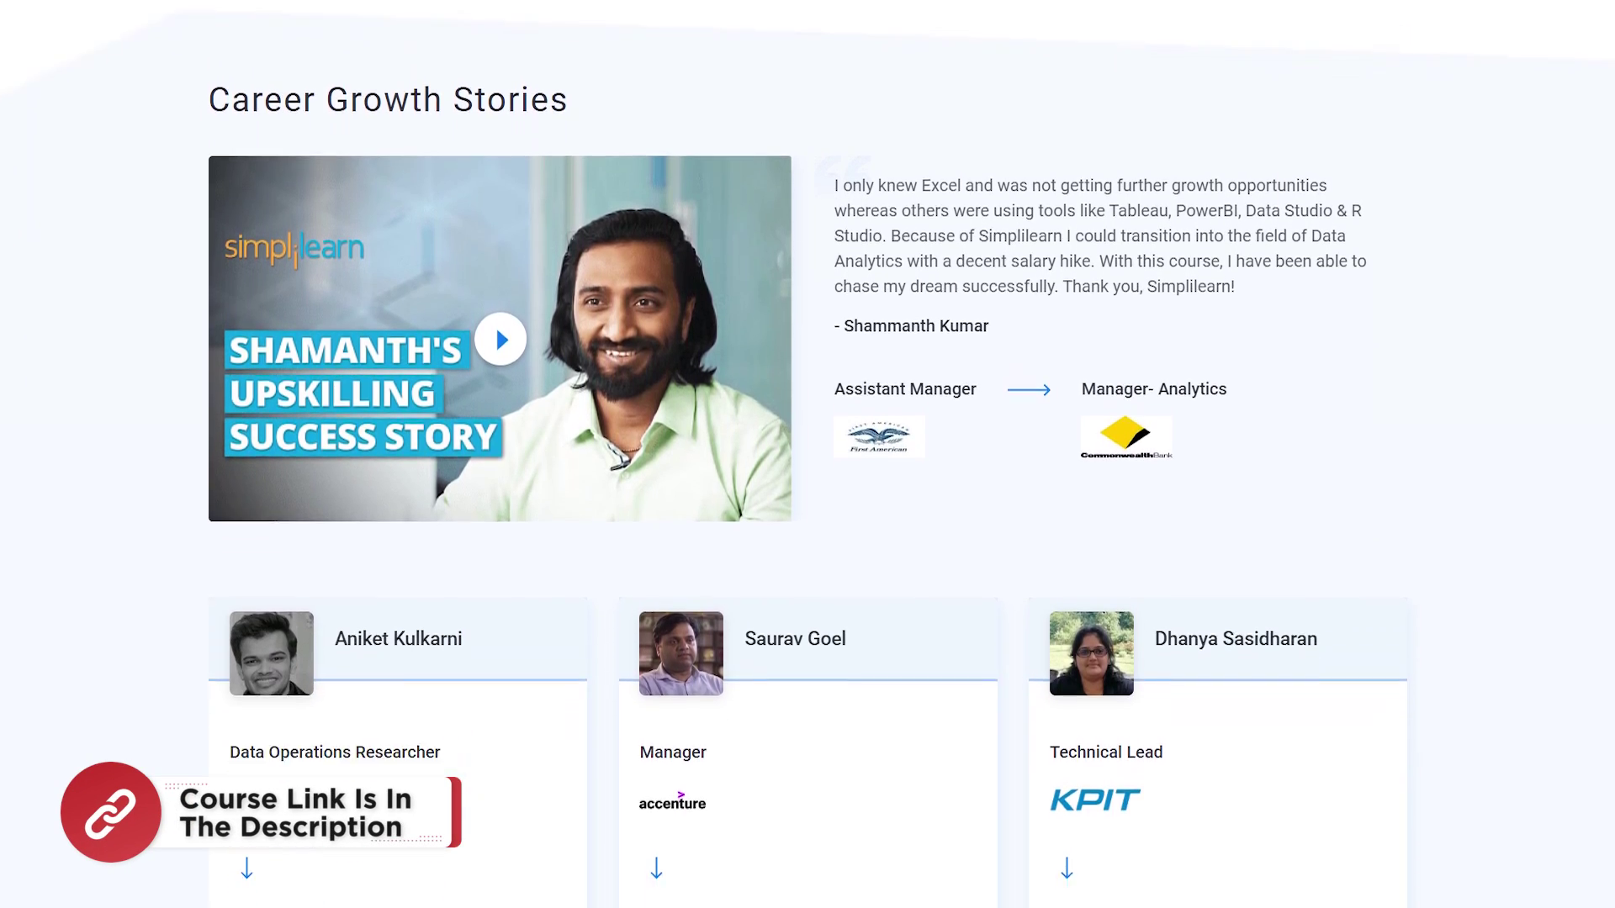
scroll(808, 454, "down", 1)
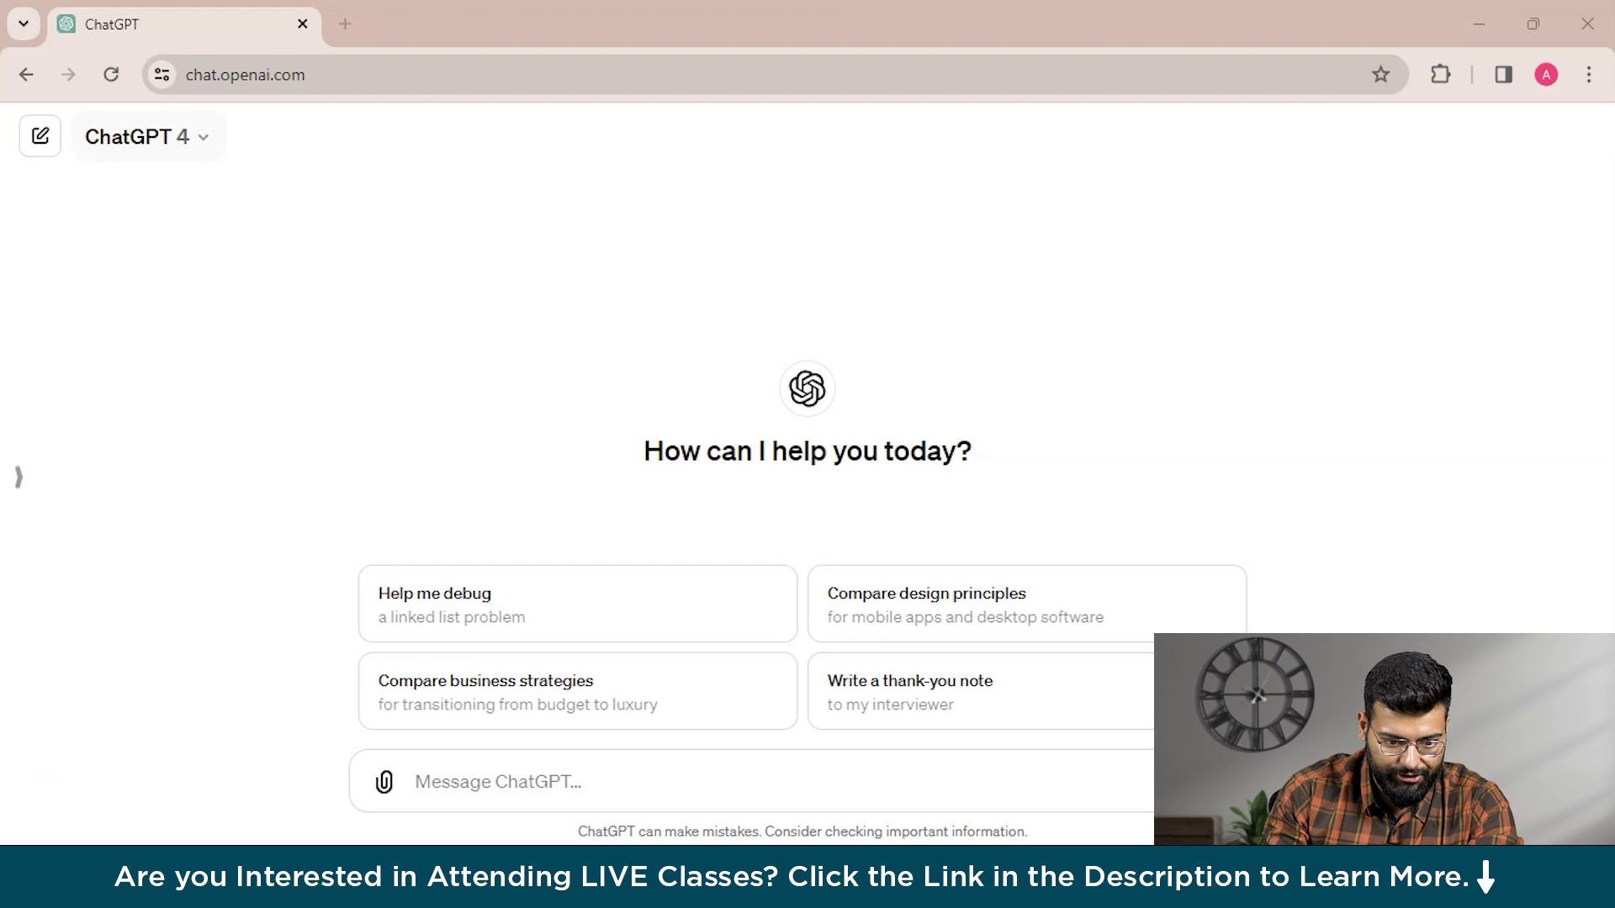
left_click(143, 136)
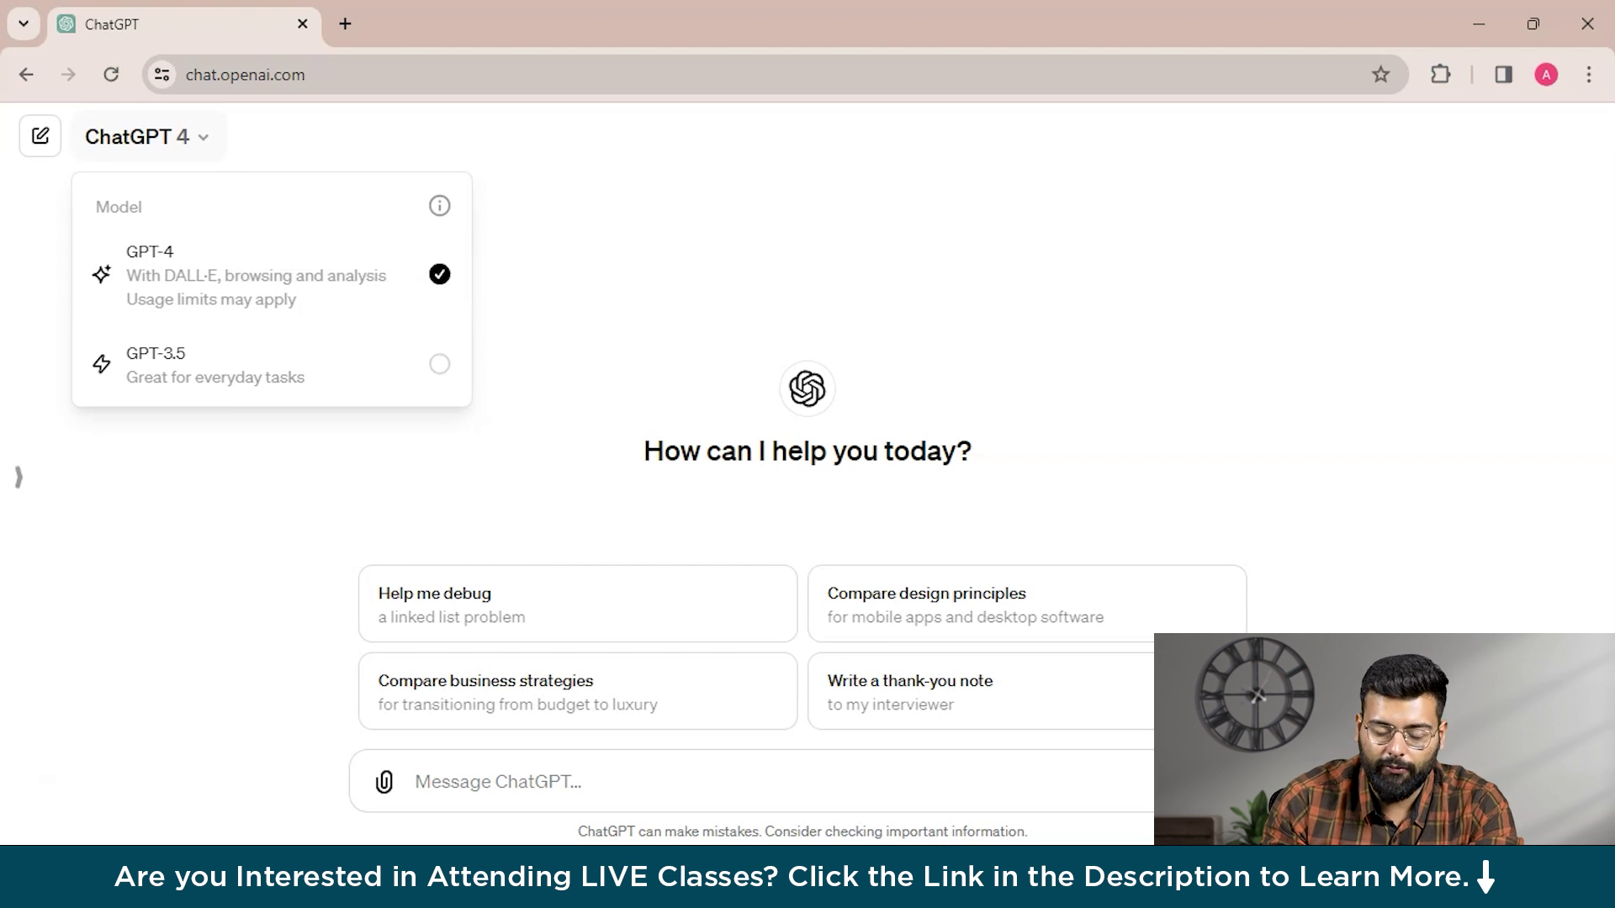
key("Escape")
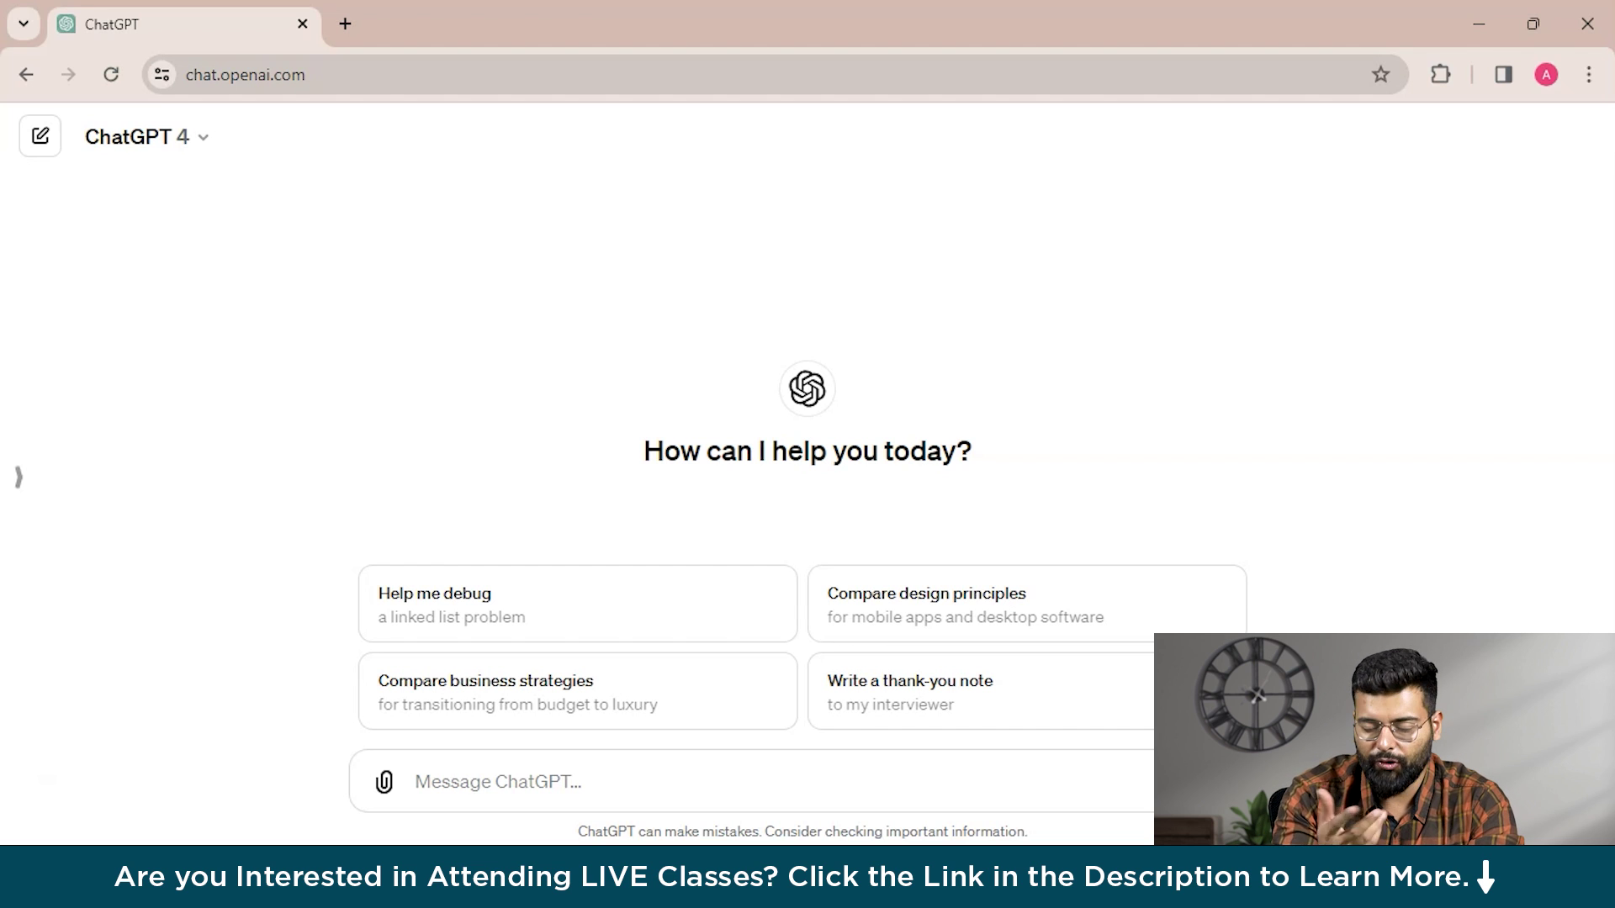
- Open sales_data_sample from Downloads > Articles > archive in Excel
key("super+e")
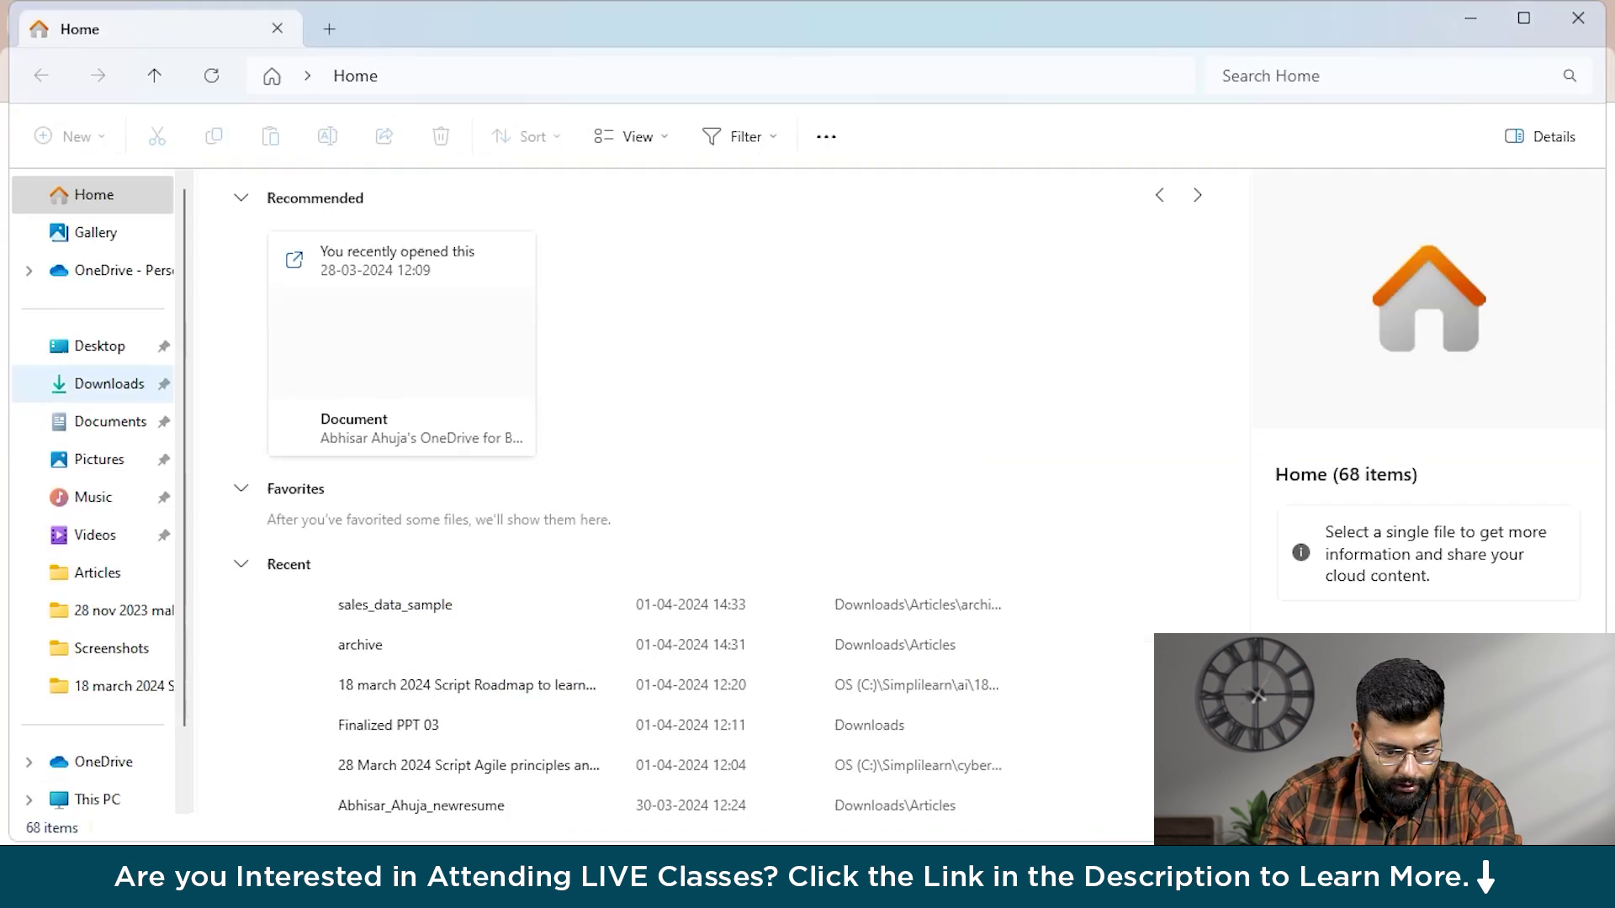
left_click(109, 384)
double_click(267, 501)
double_click(277, 292)
left_click(300, 256)
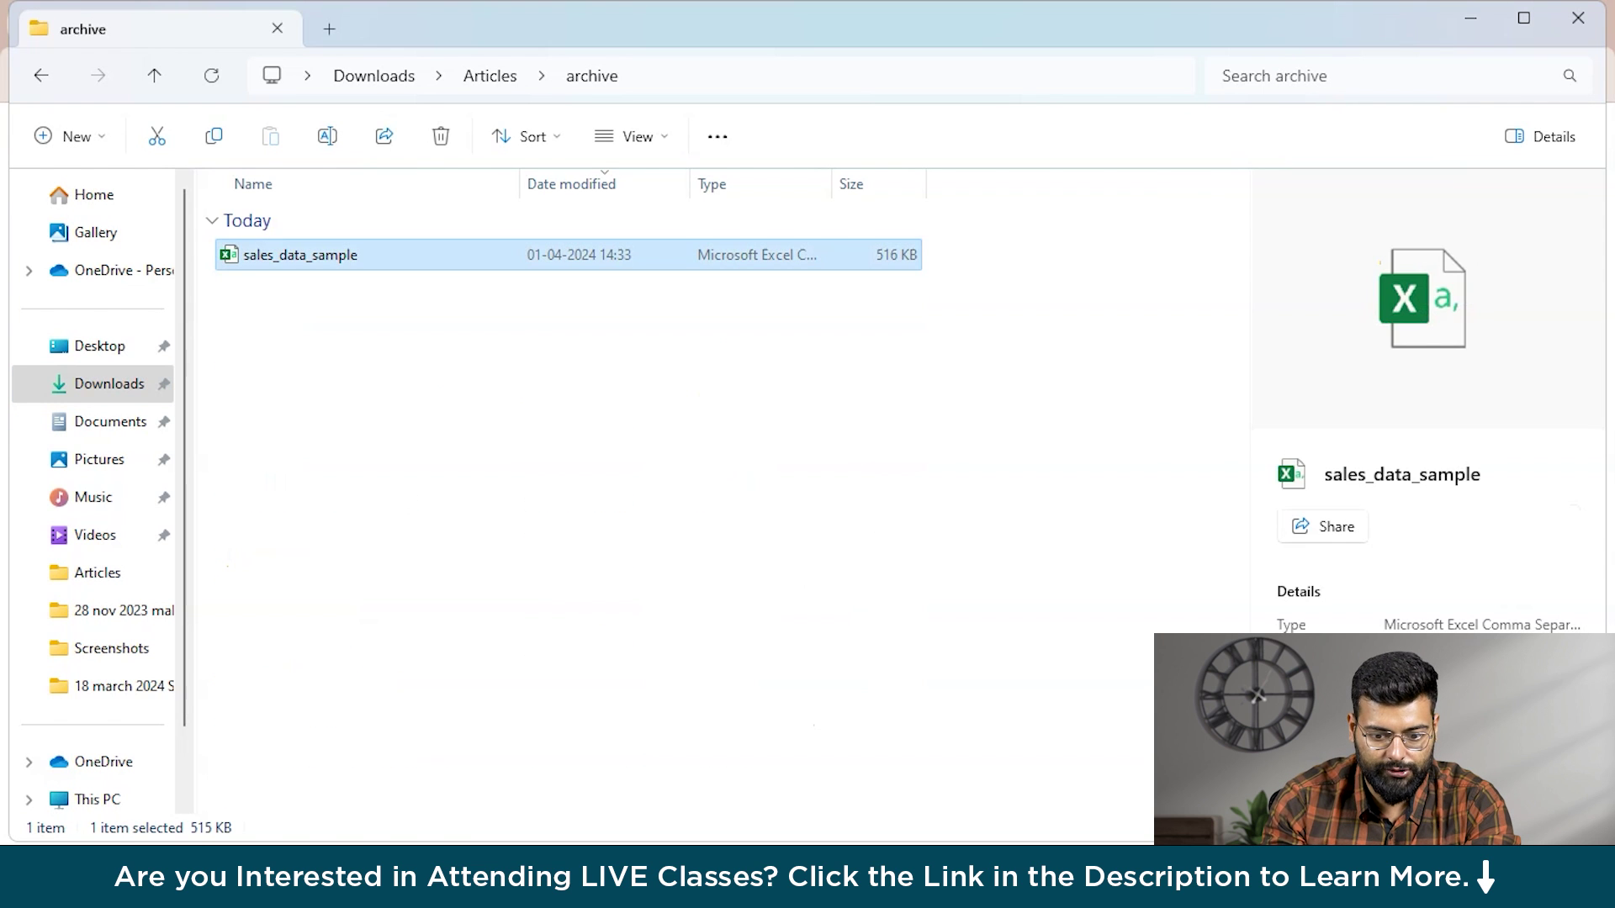
key("Return")
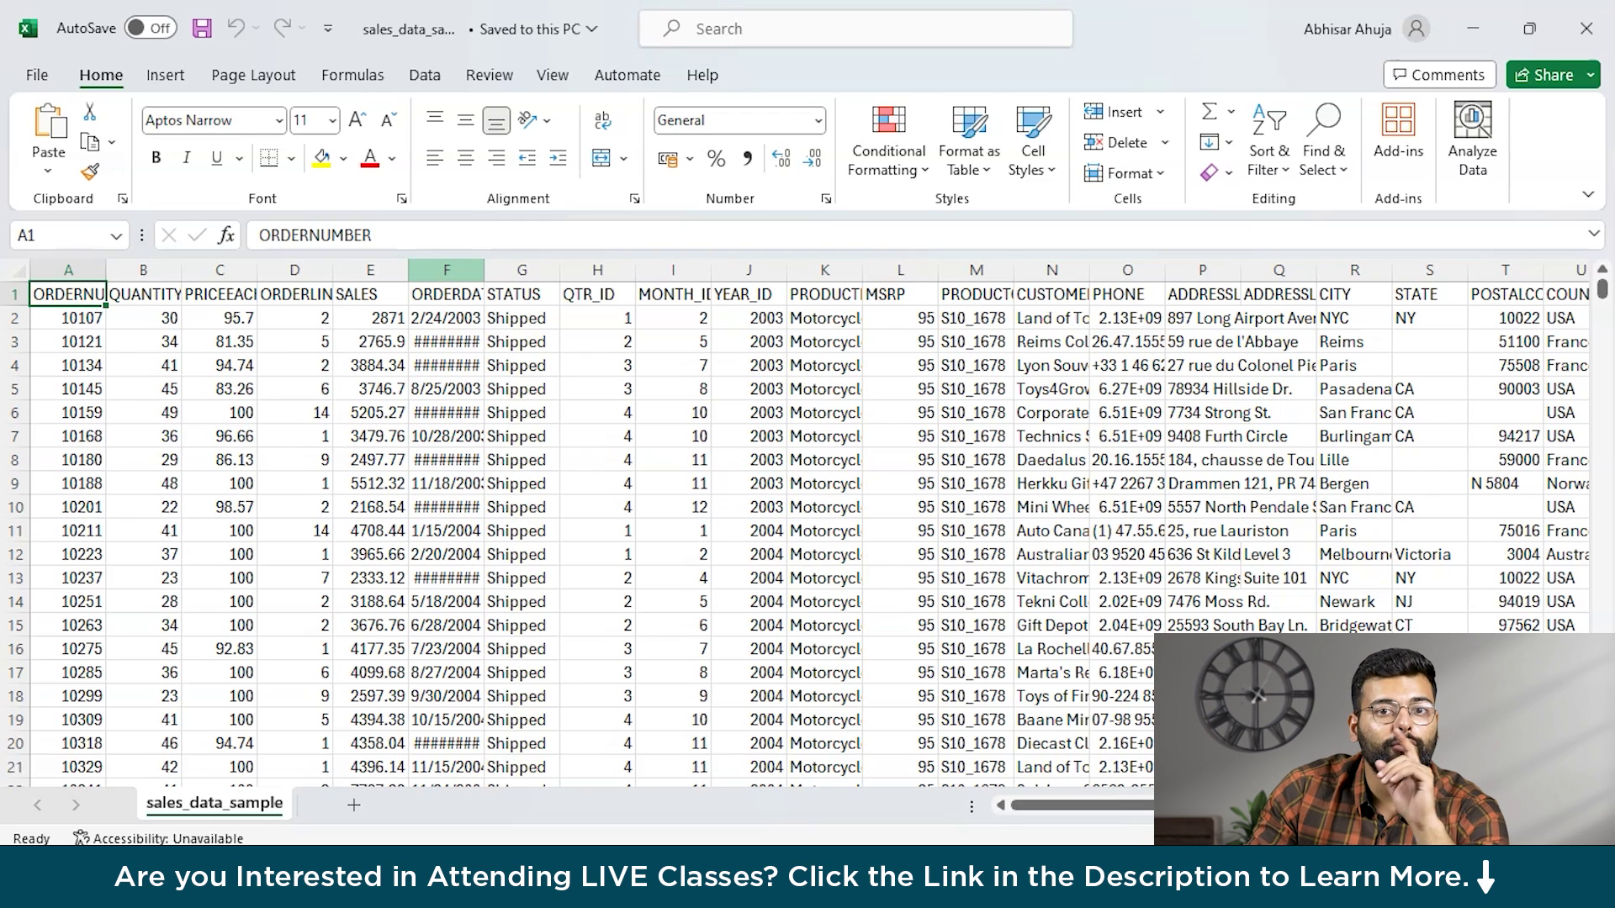
- Back in ChatGPT, attach sales_data_sample.csv to a new message
key("alt+Tab")
key("alt+Tab")
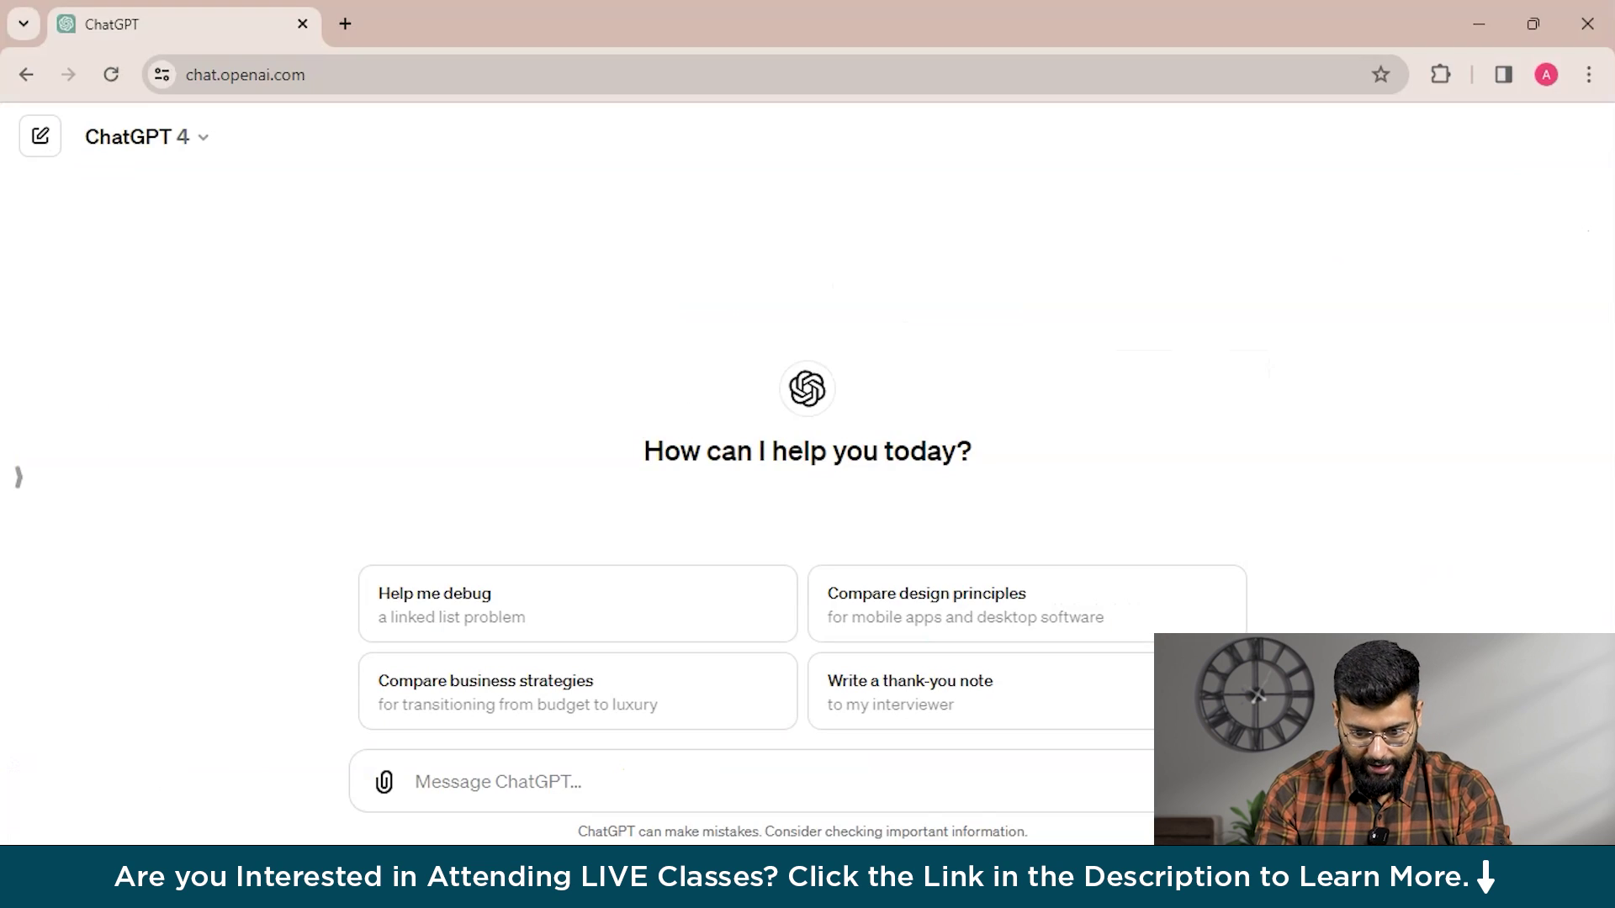
left_click(384, 781)
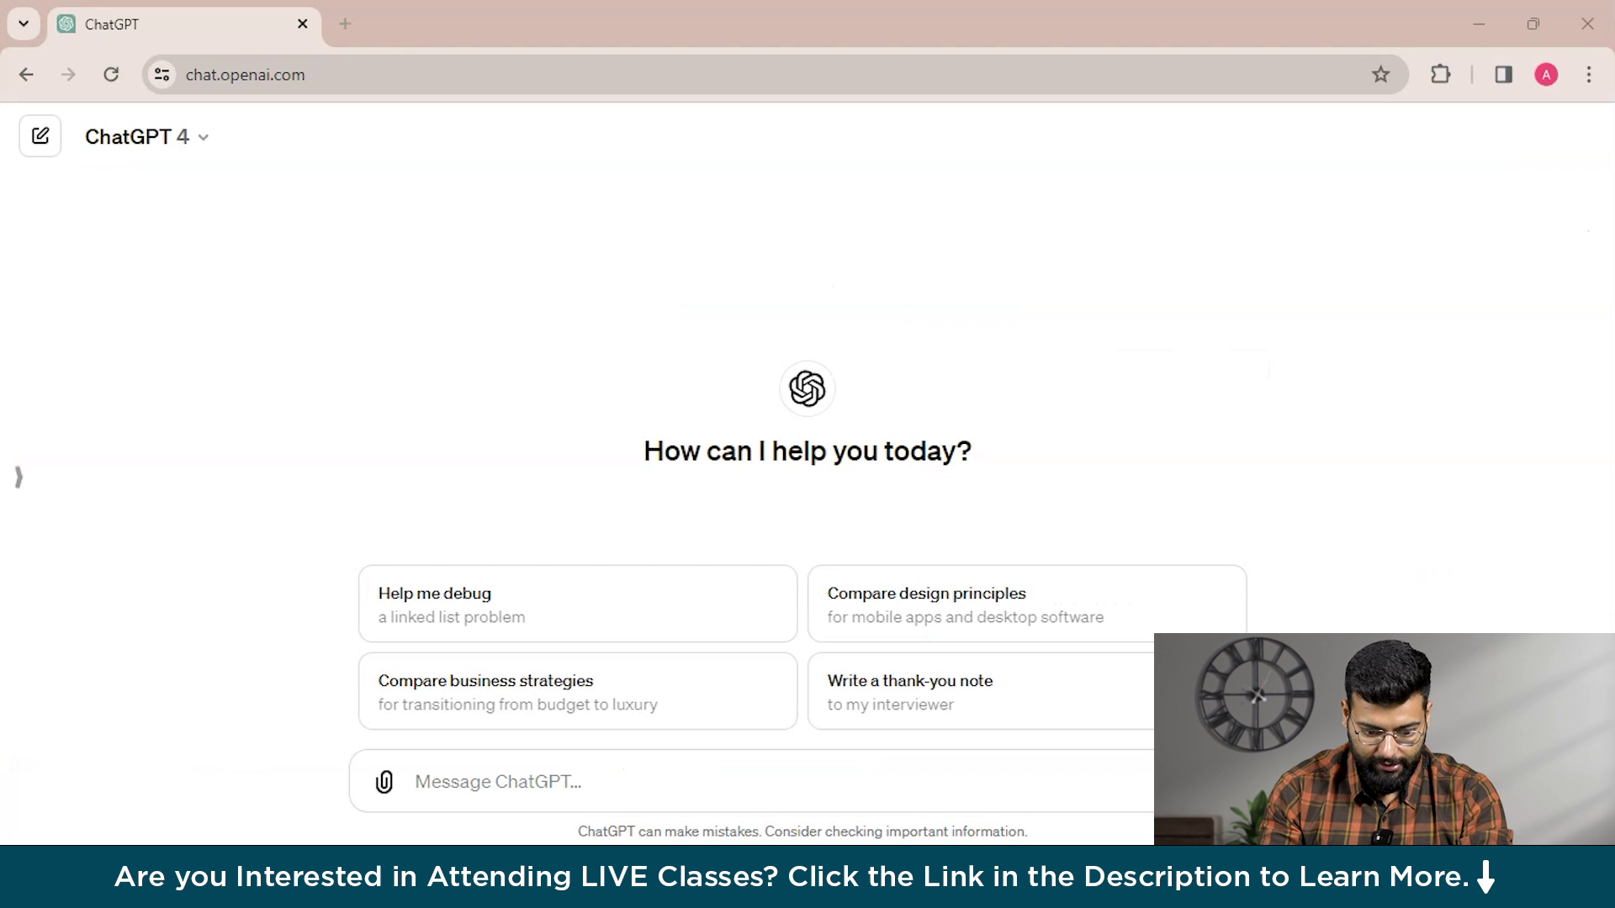
left_click(300, 334)
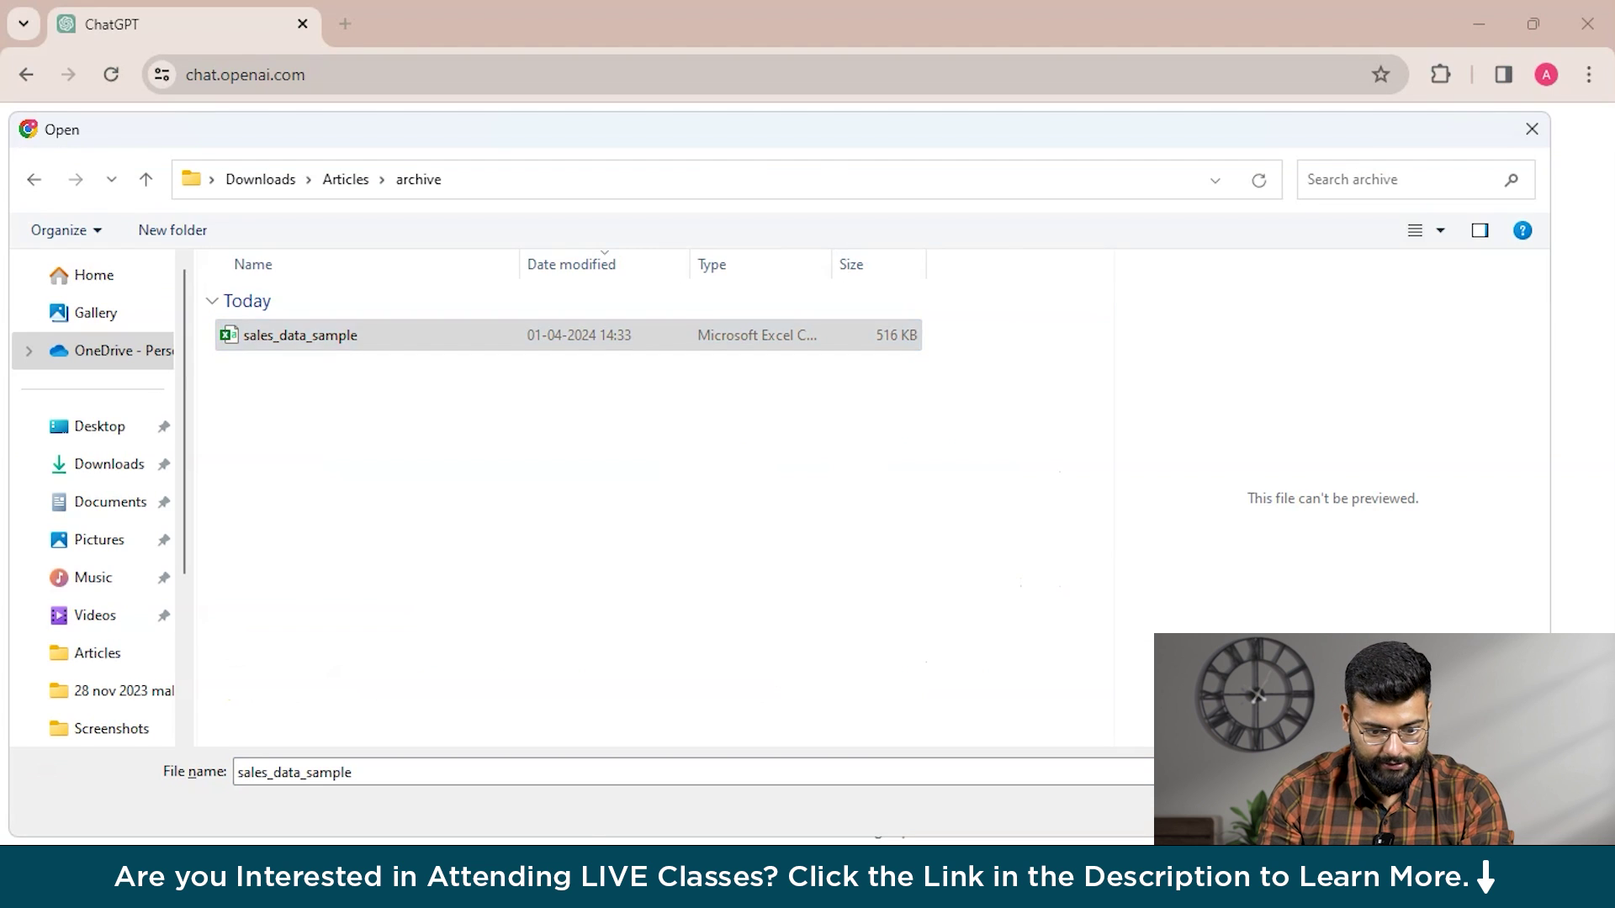
key("Return")
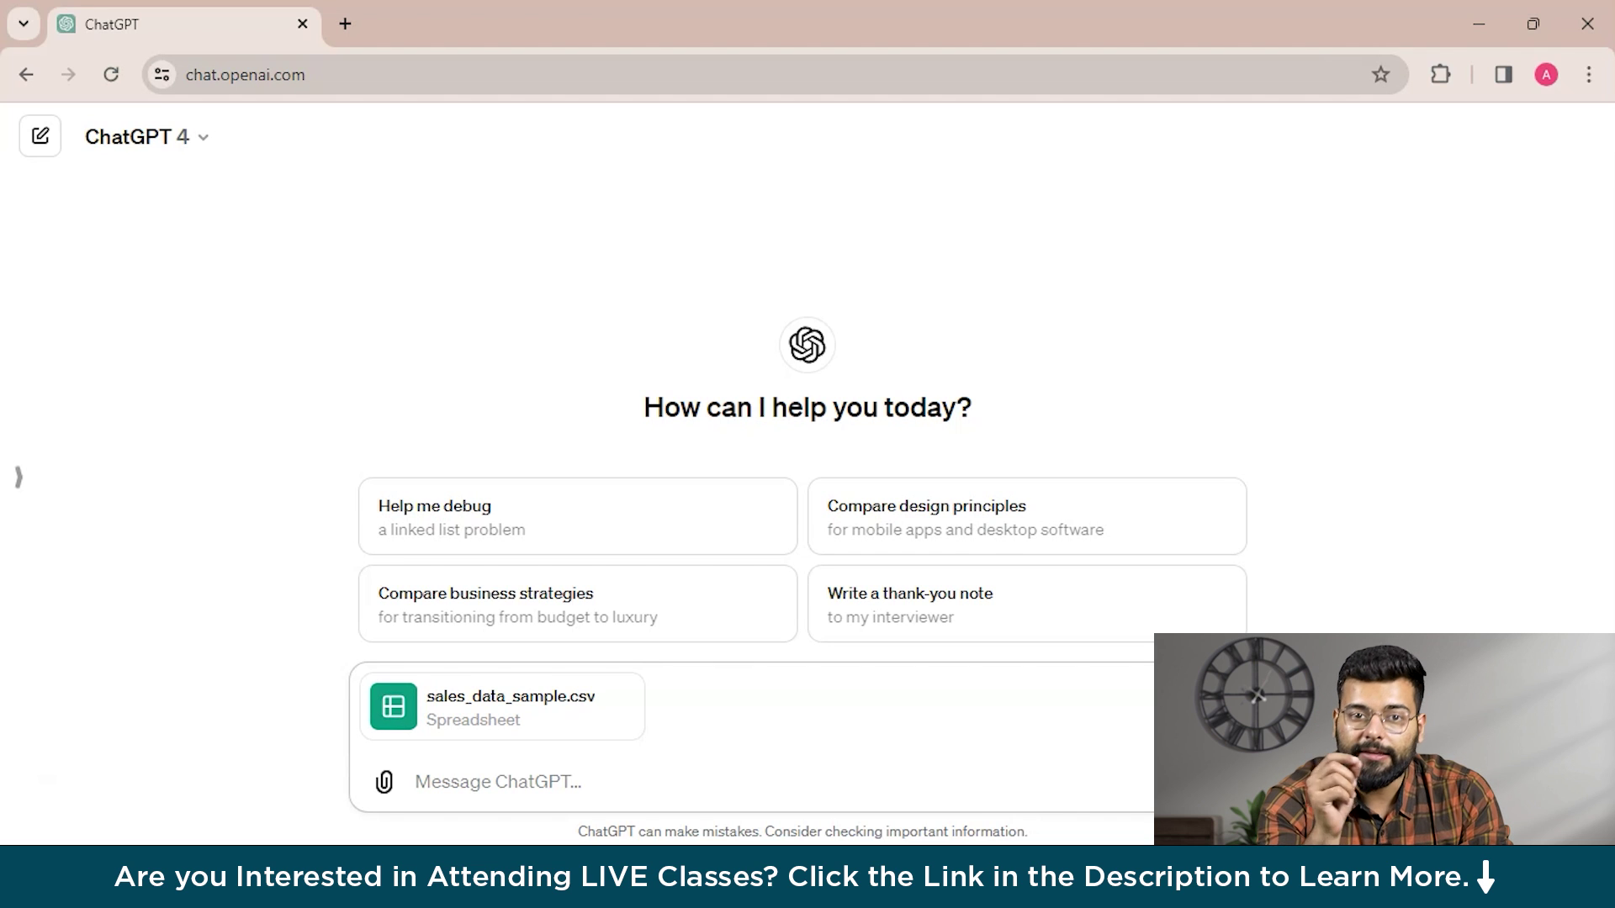
- Type 'can you help me identify and remove duplicates from the provided excel spreadsheet'
type("can you help me ")
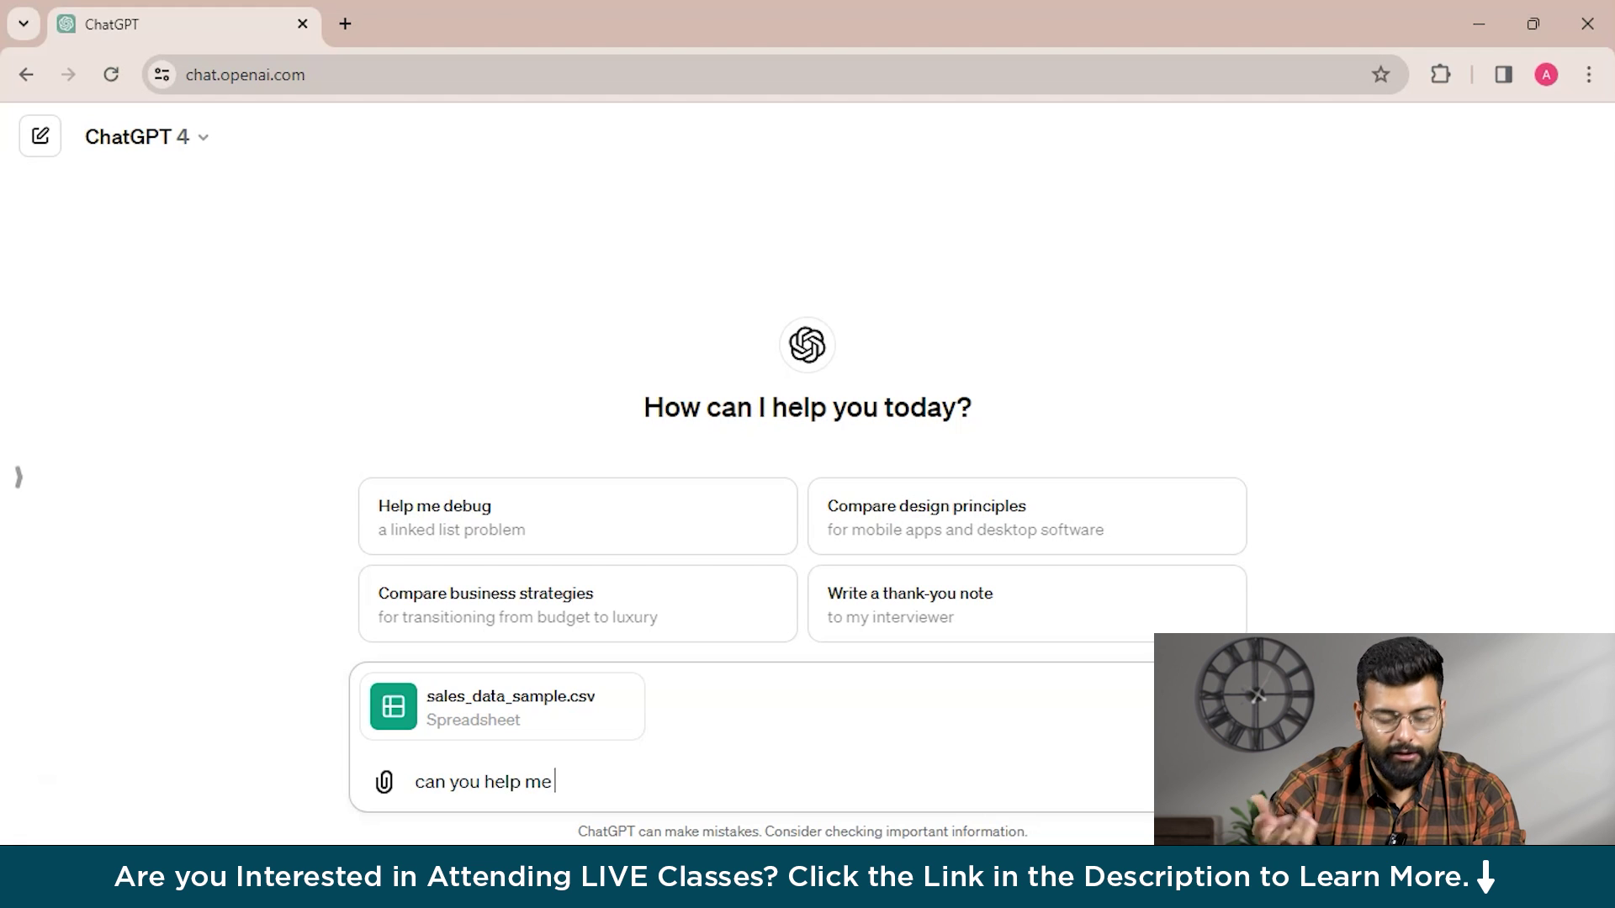
type("iden")
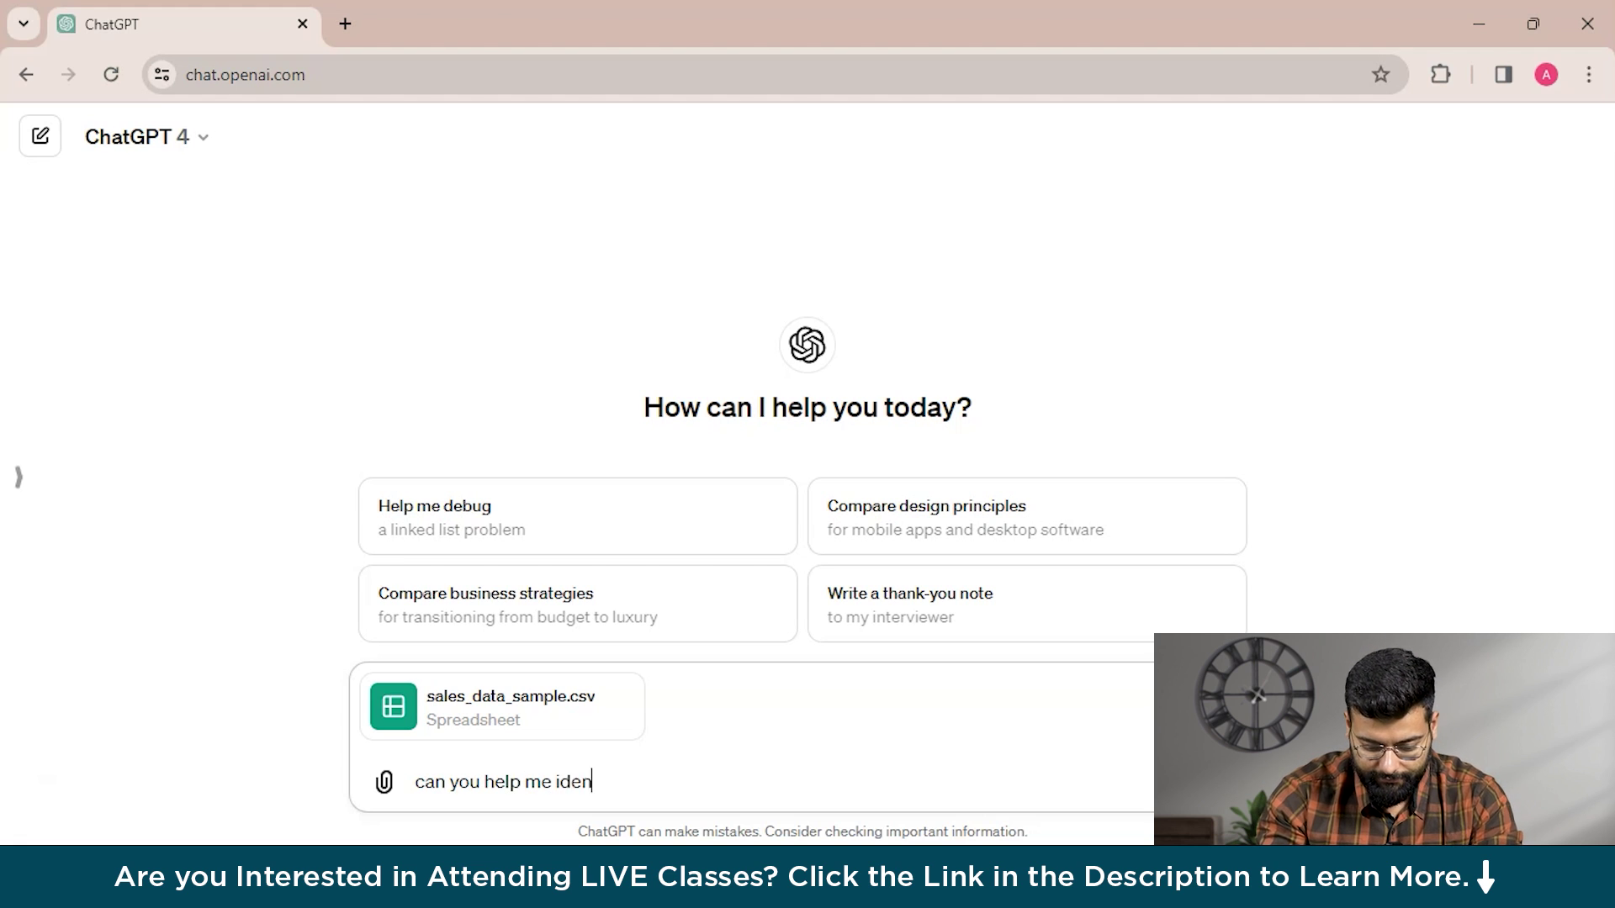
type("tify and remove")
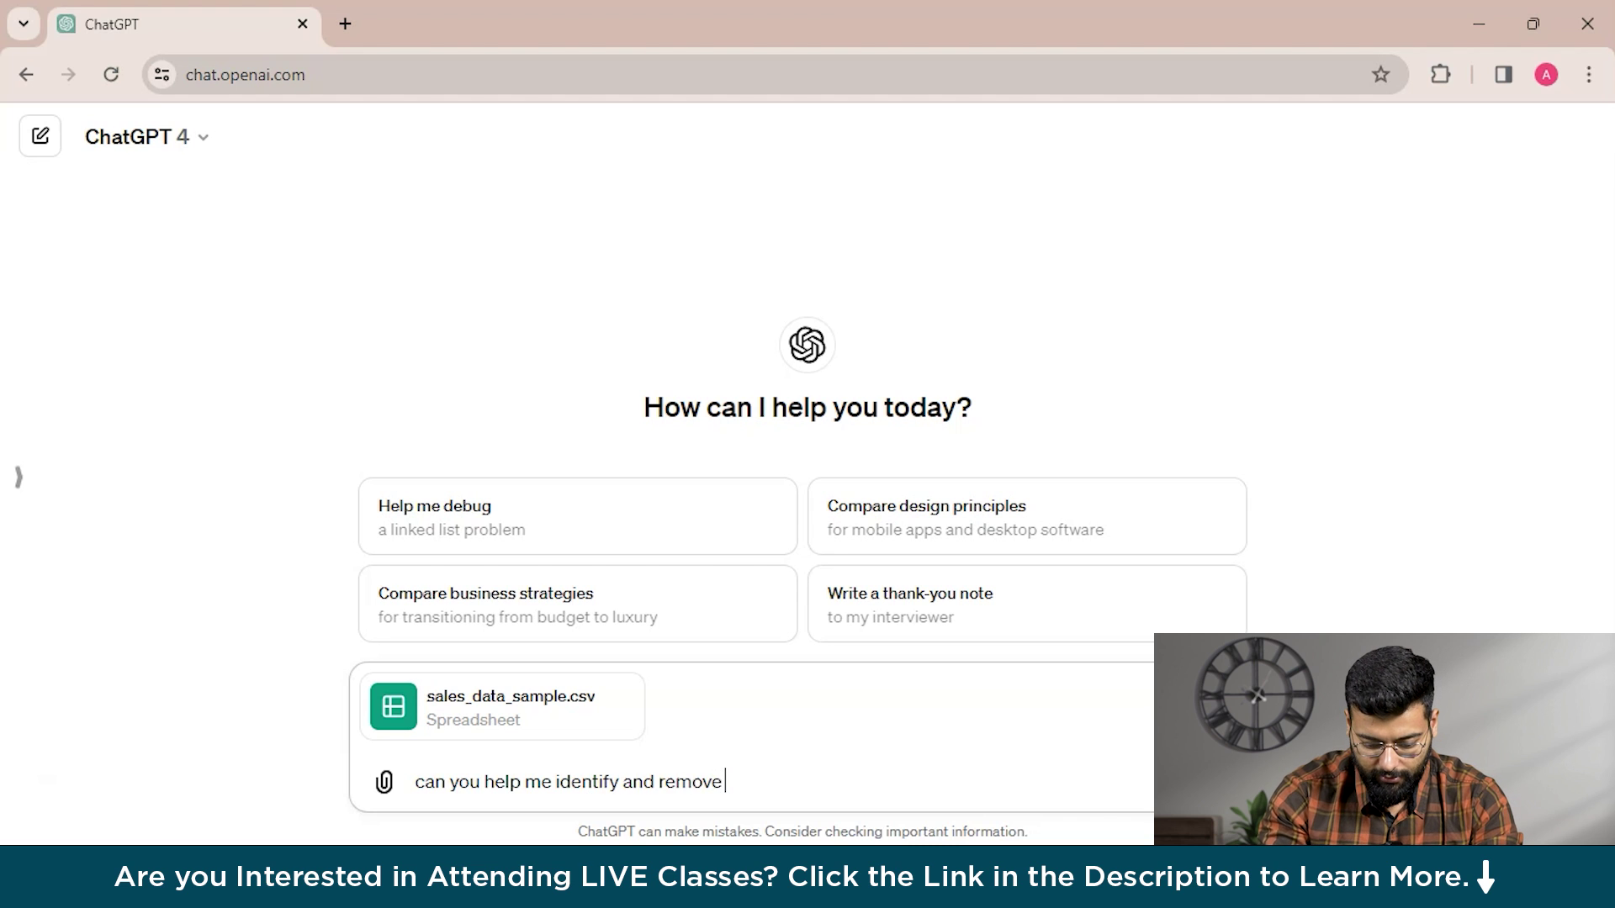
type("duplicate s")
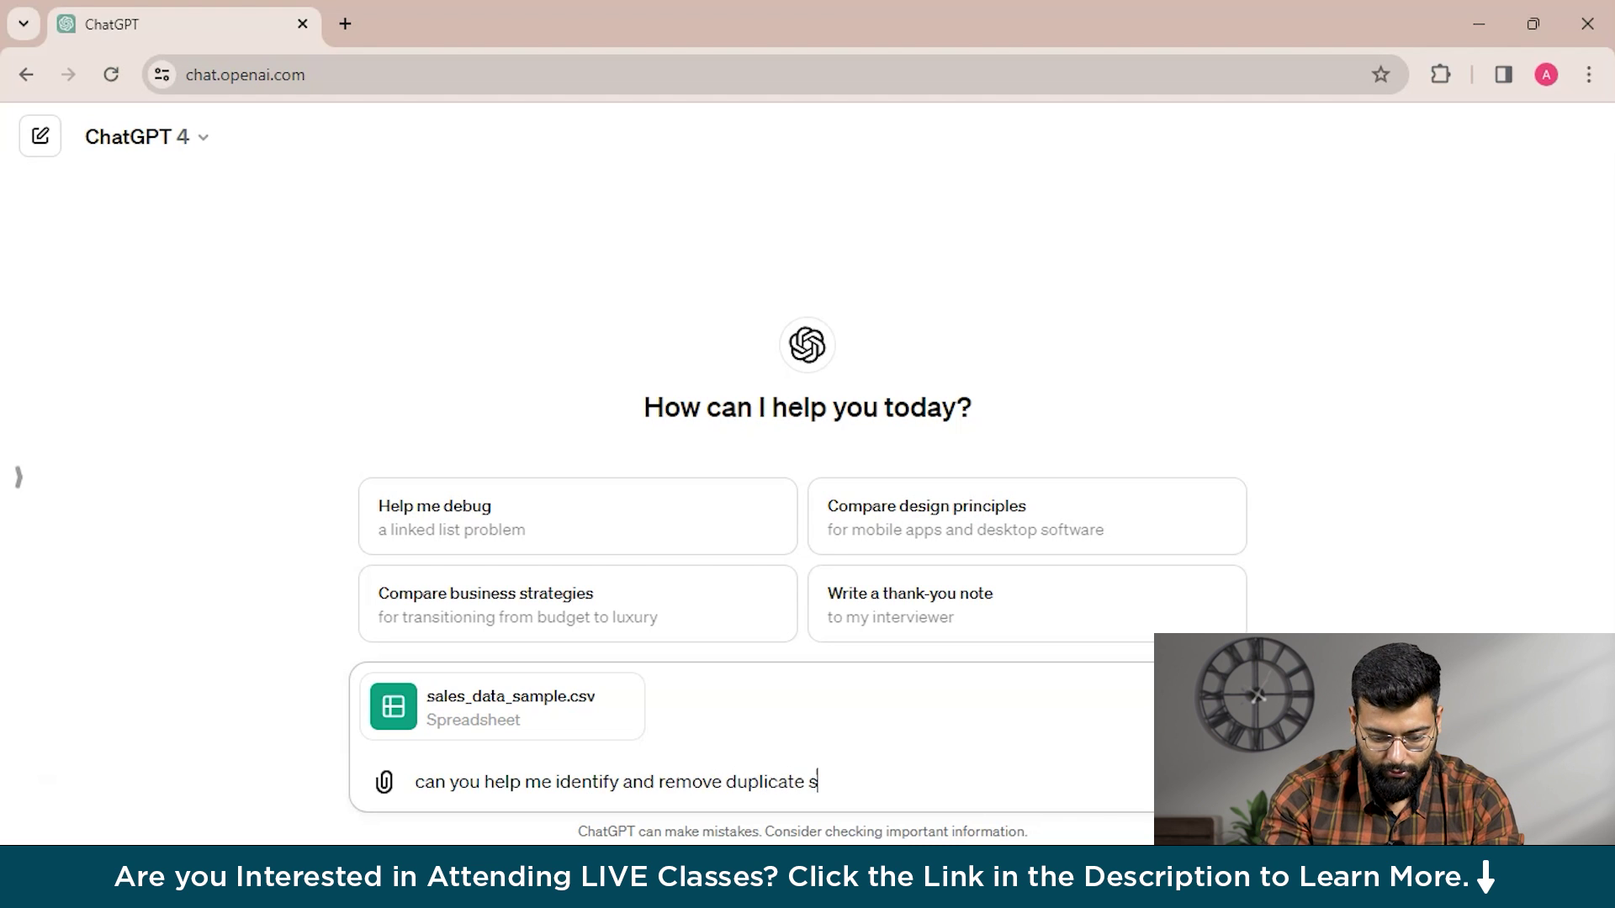
key("BackSpace")
key("BackSpace")
type("s ")
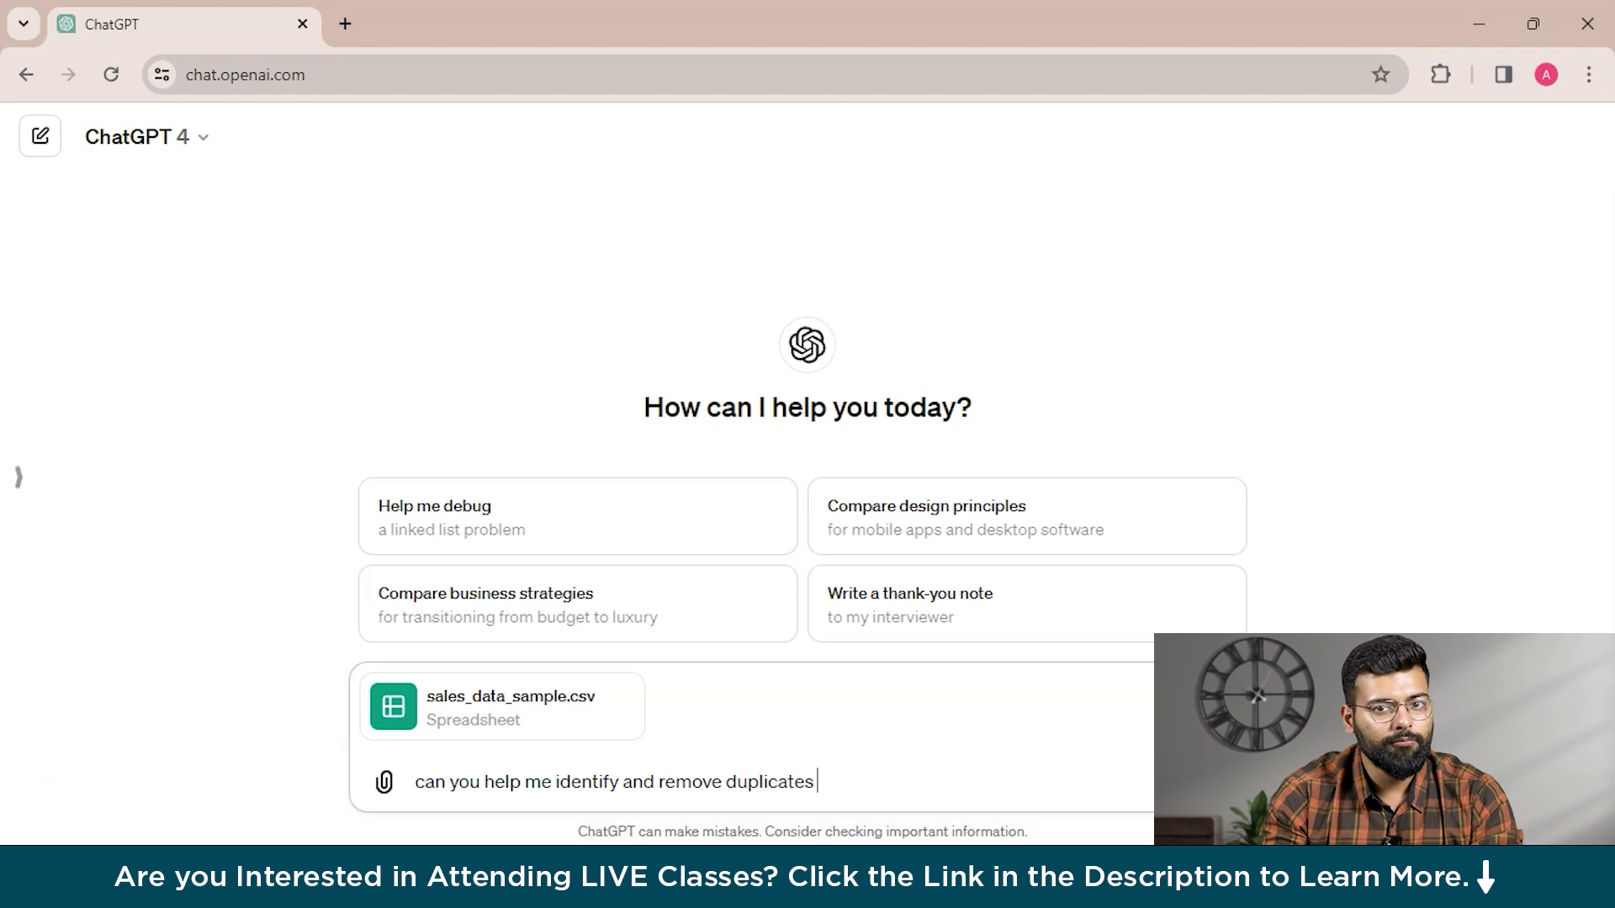
type("from t")
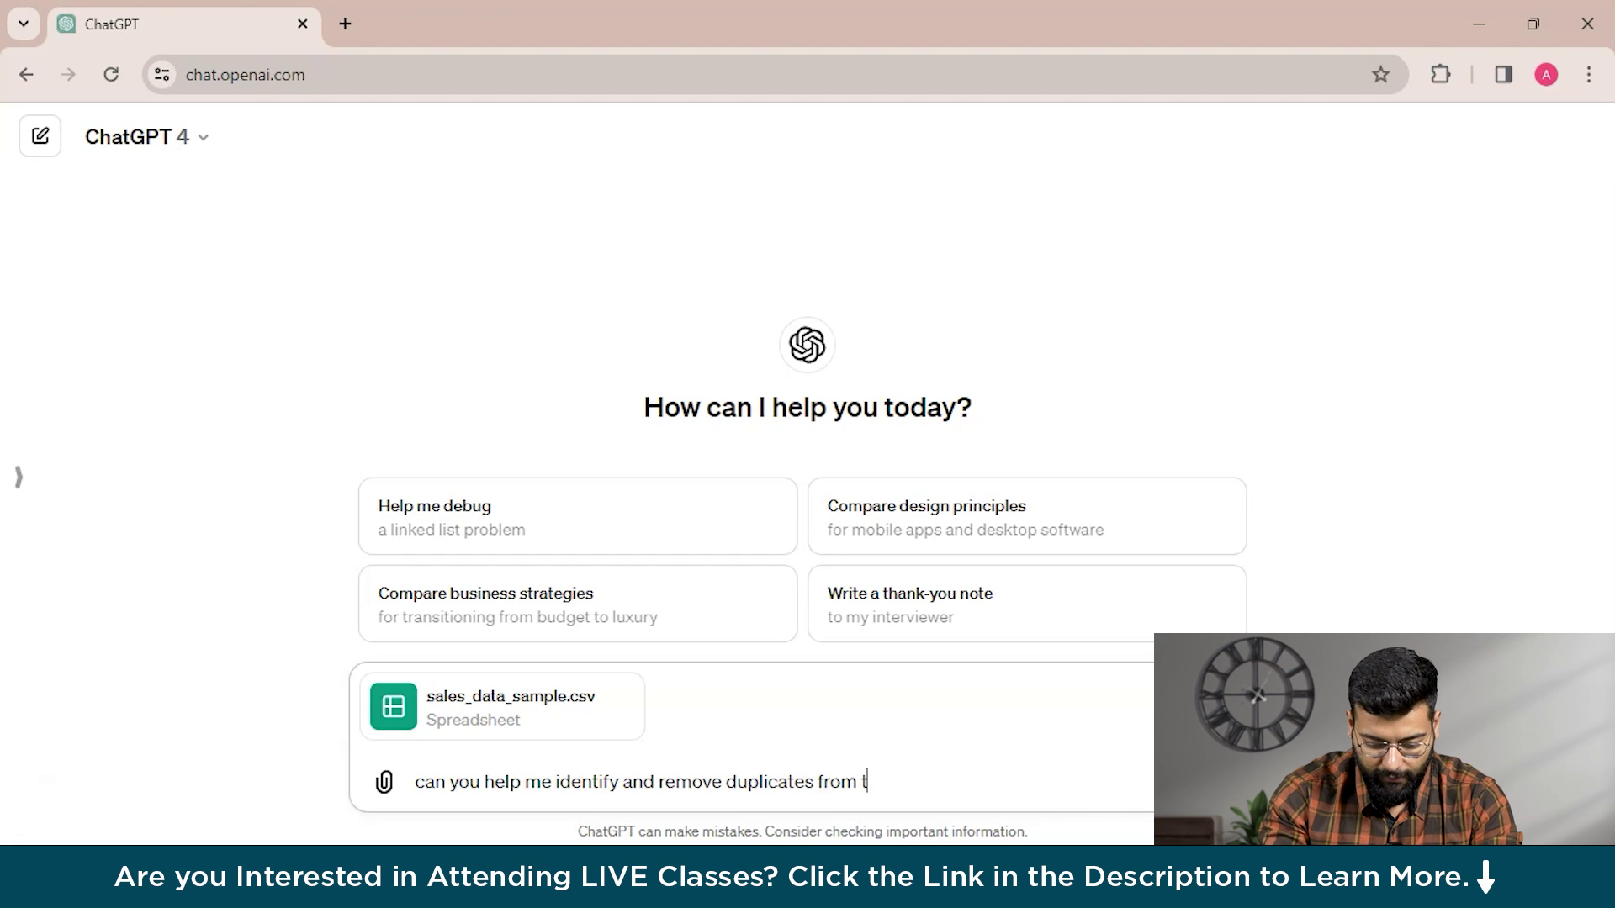
type("he provi")
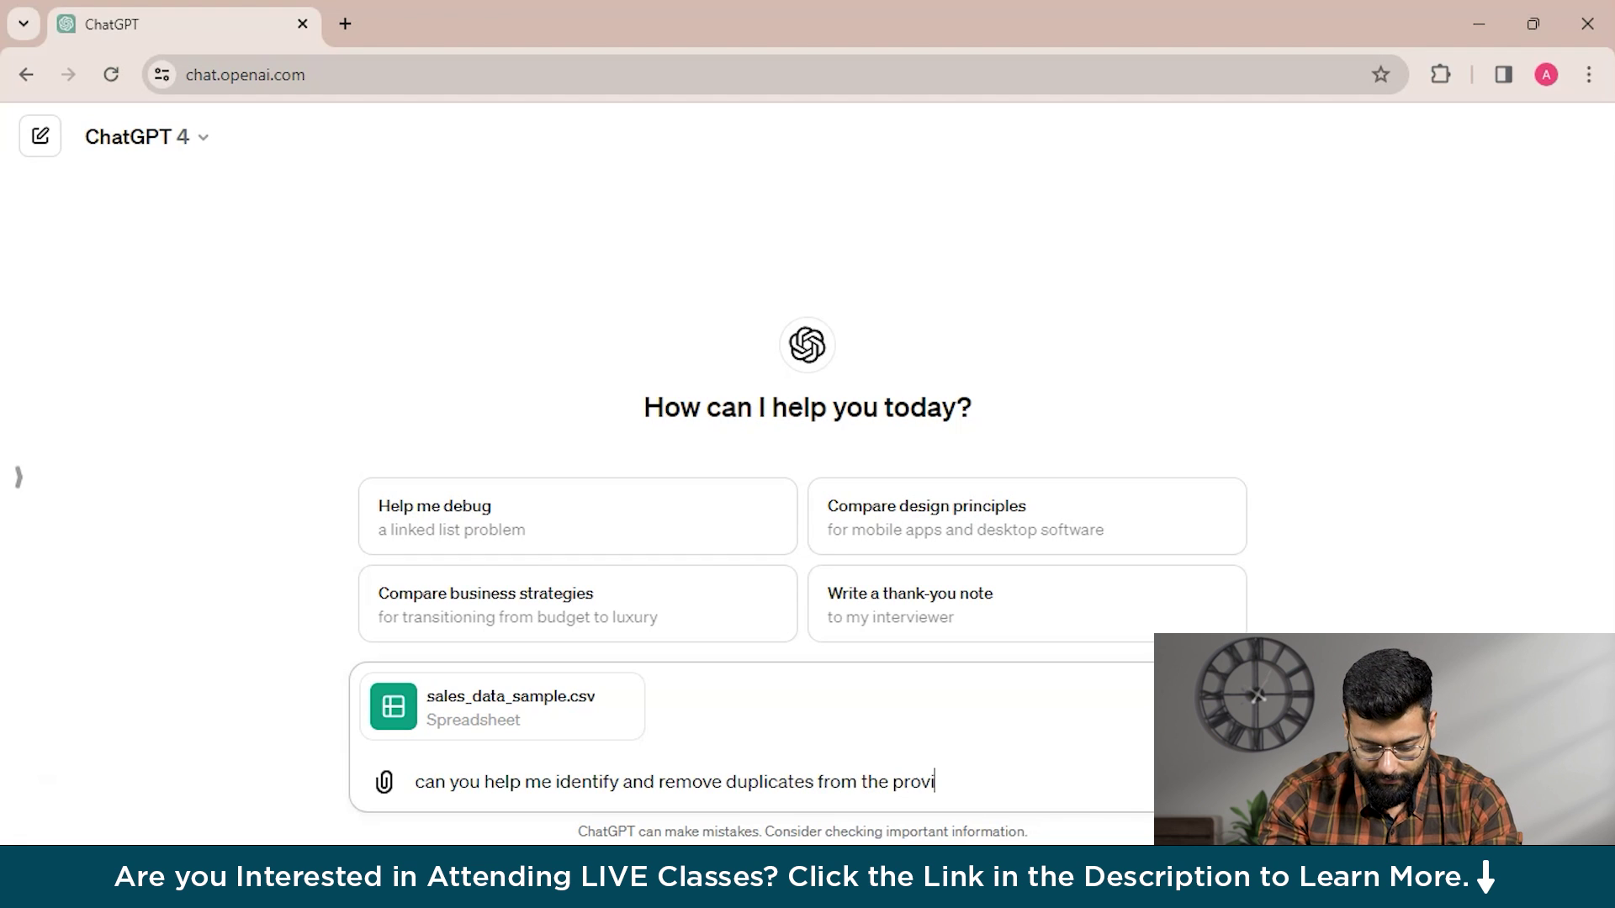
type("ded excel")
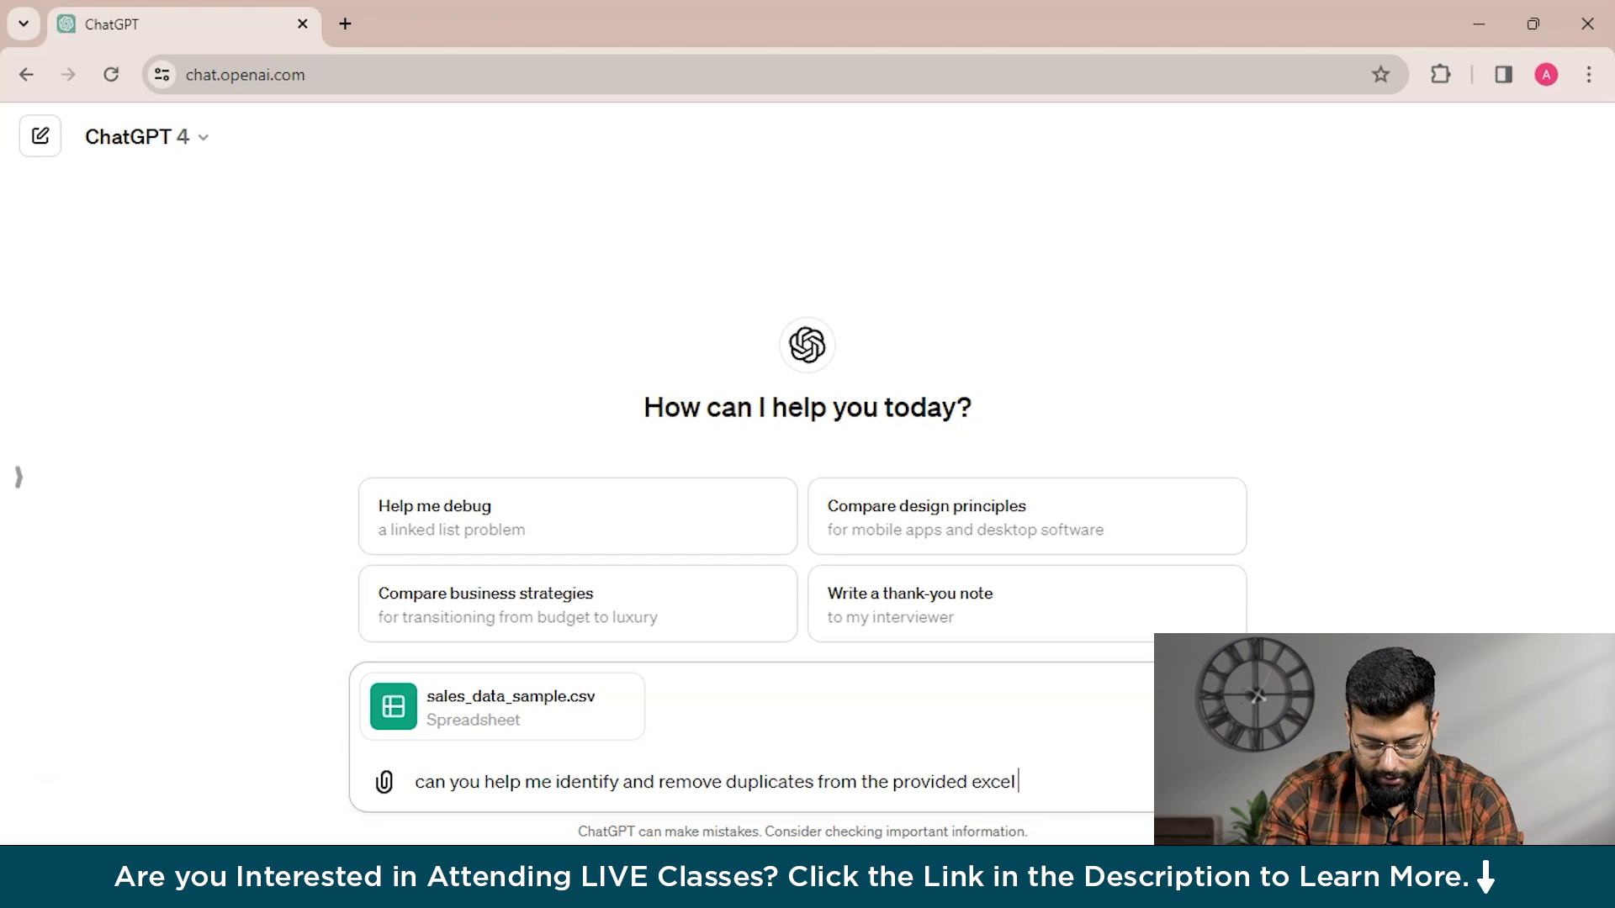
type(" spreads")
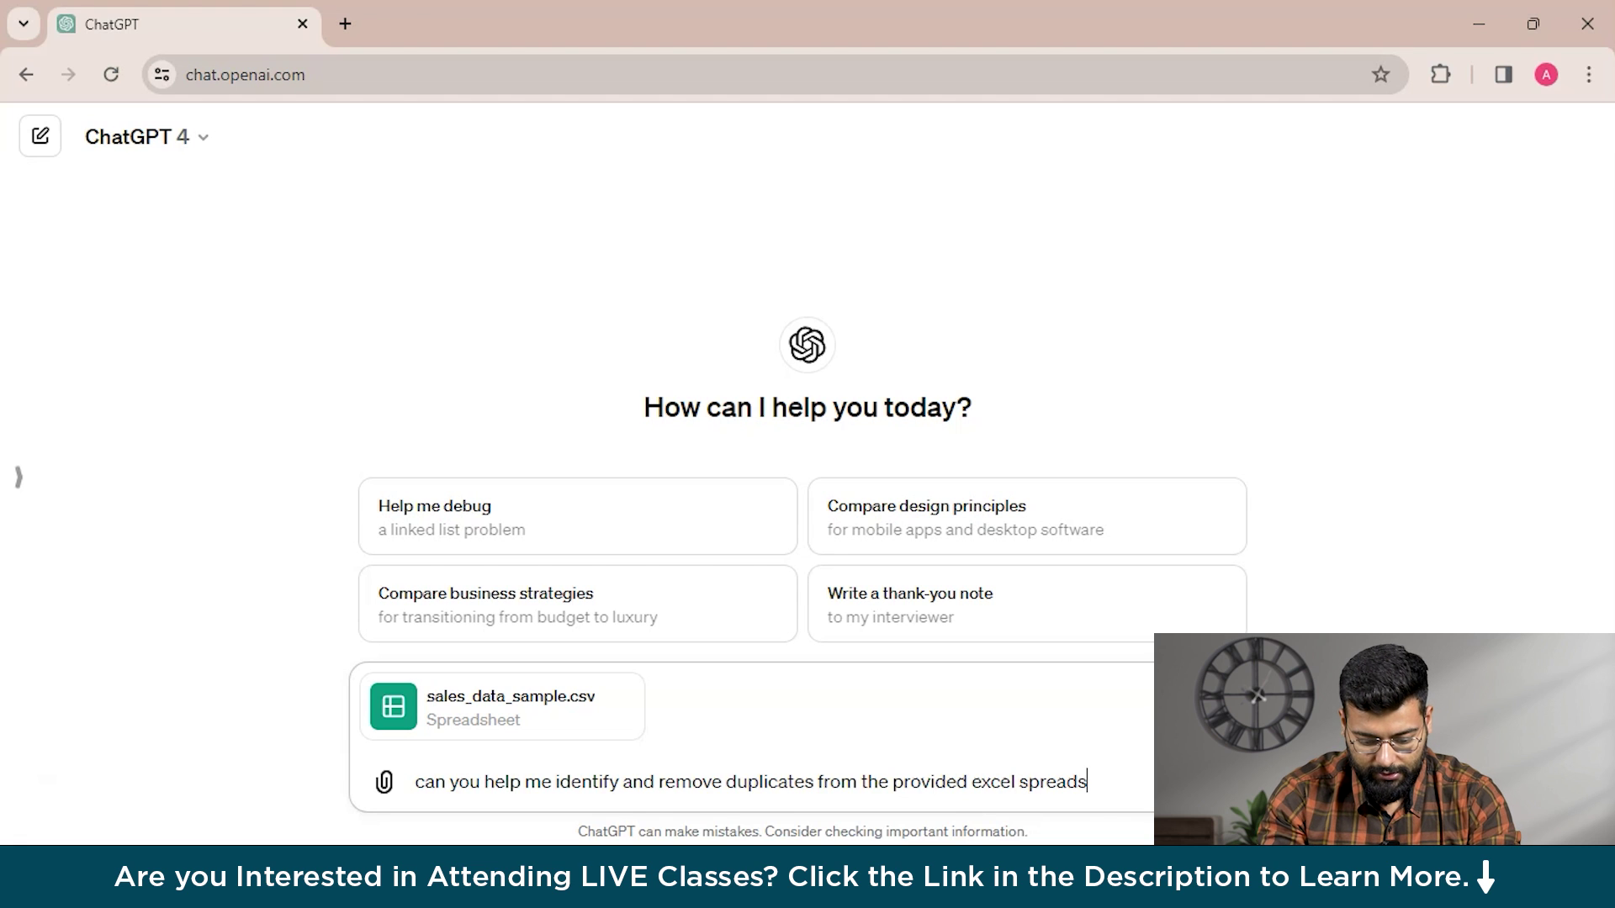
type("heet")
- Send the duplicate-removal request and scroll through ChatGPT's data preview and question
key("Return")
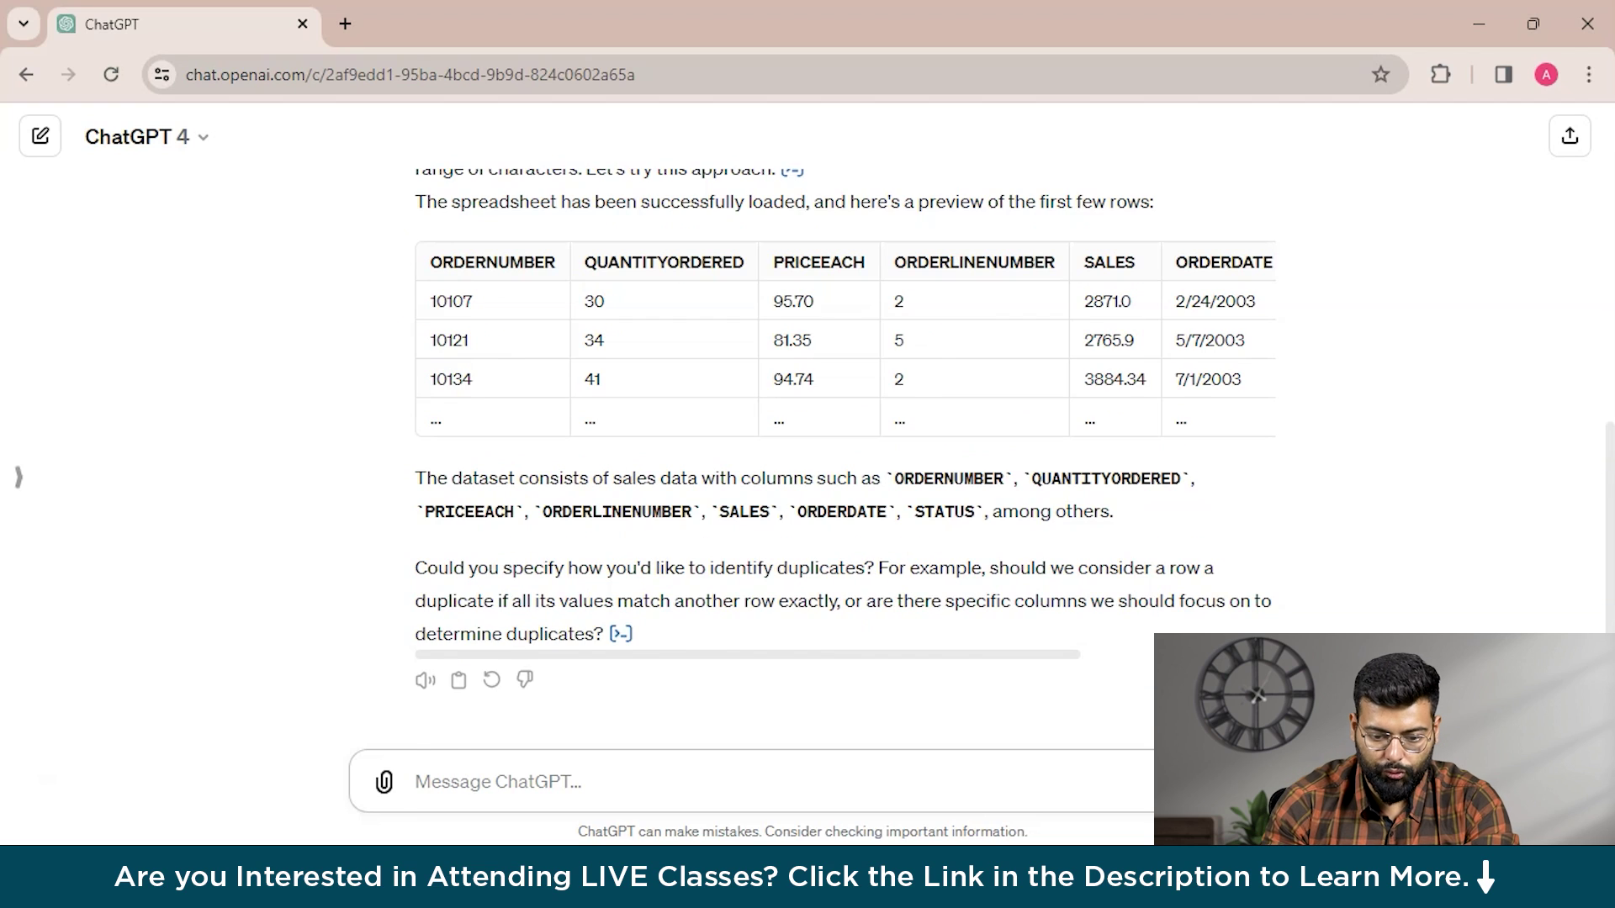
scroll(842, 454, "up", 10)
scroll(841, 454, "down", 9)
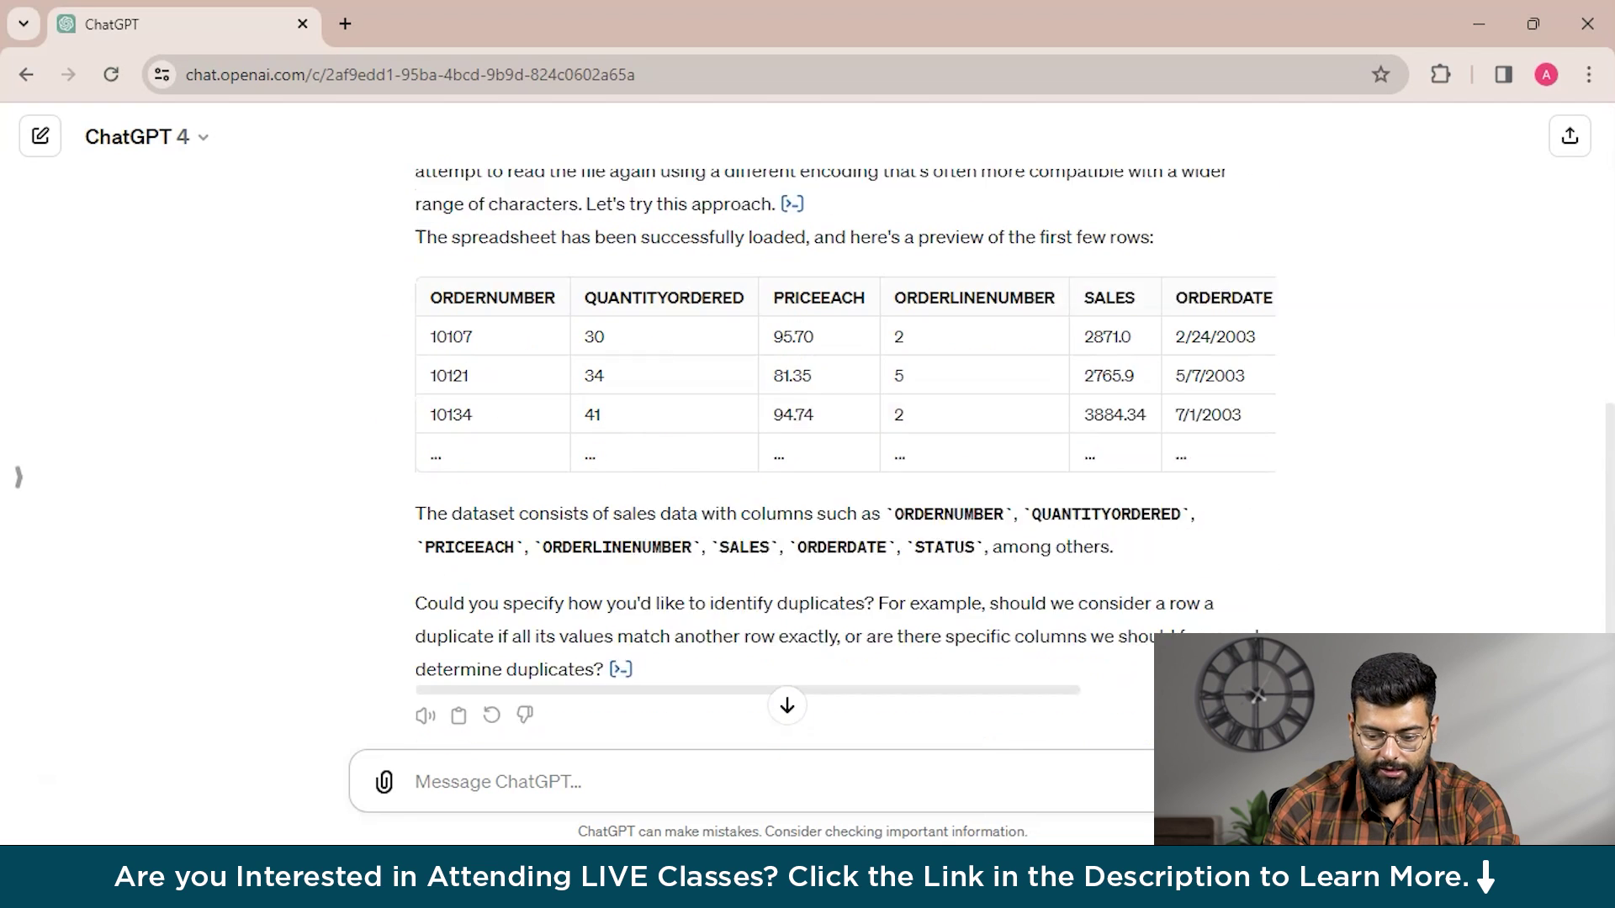
scroll(841, 455, "down", 1)
- Widen Excel column A to show the full ORDERNUMBER header, then return to ChatGPT
left_click(1100, 881)
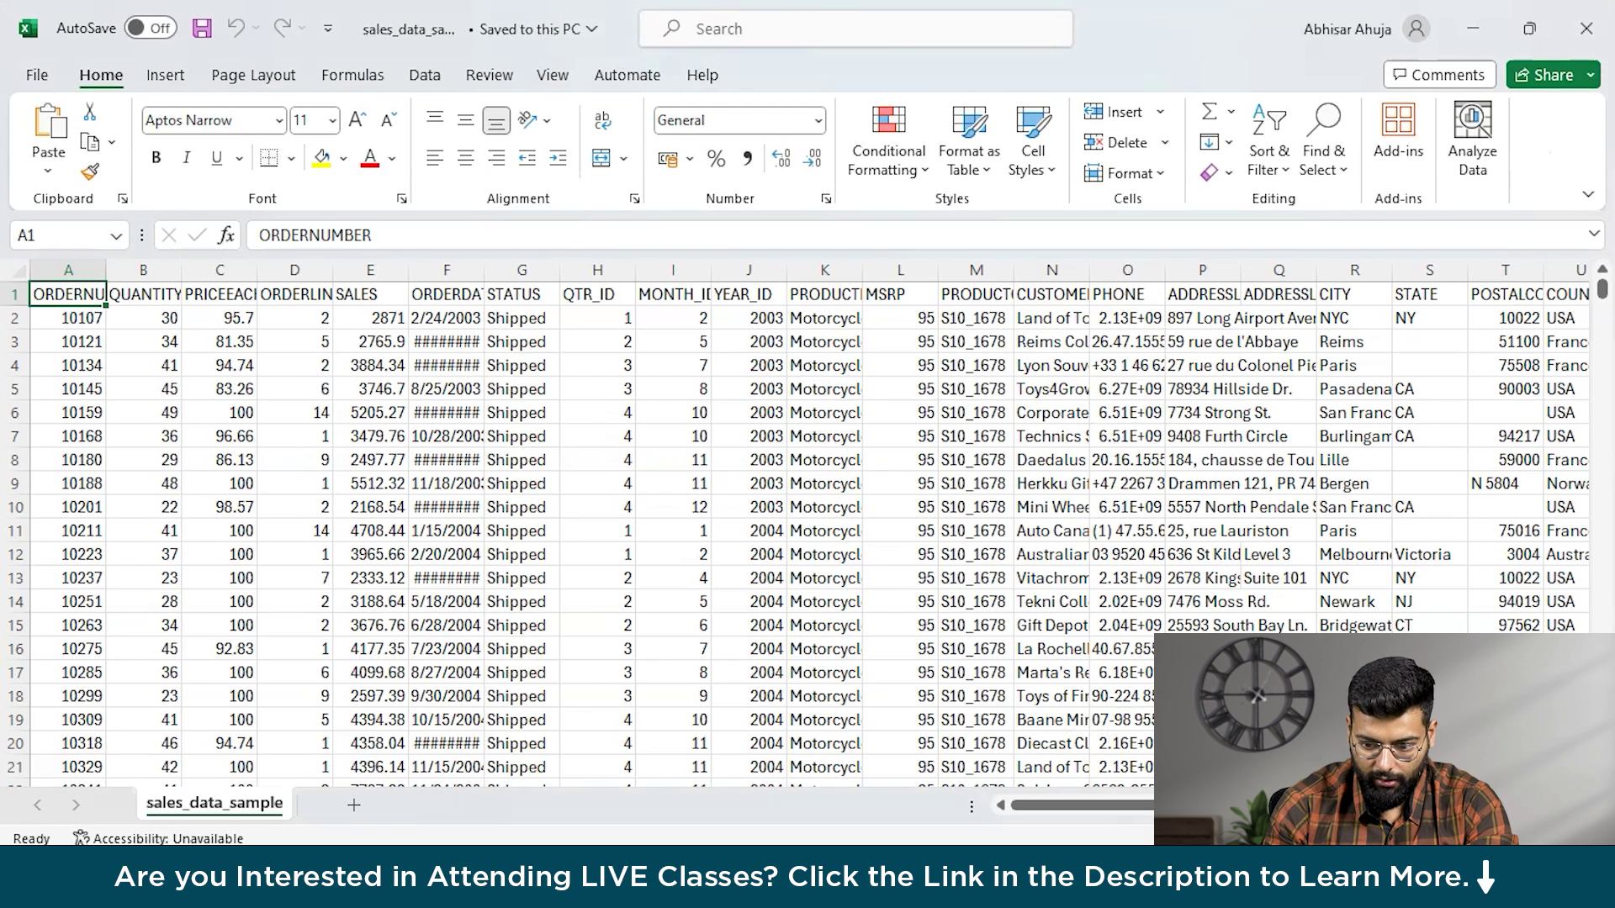
left_click_drag(106, 270, 665, 270)
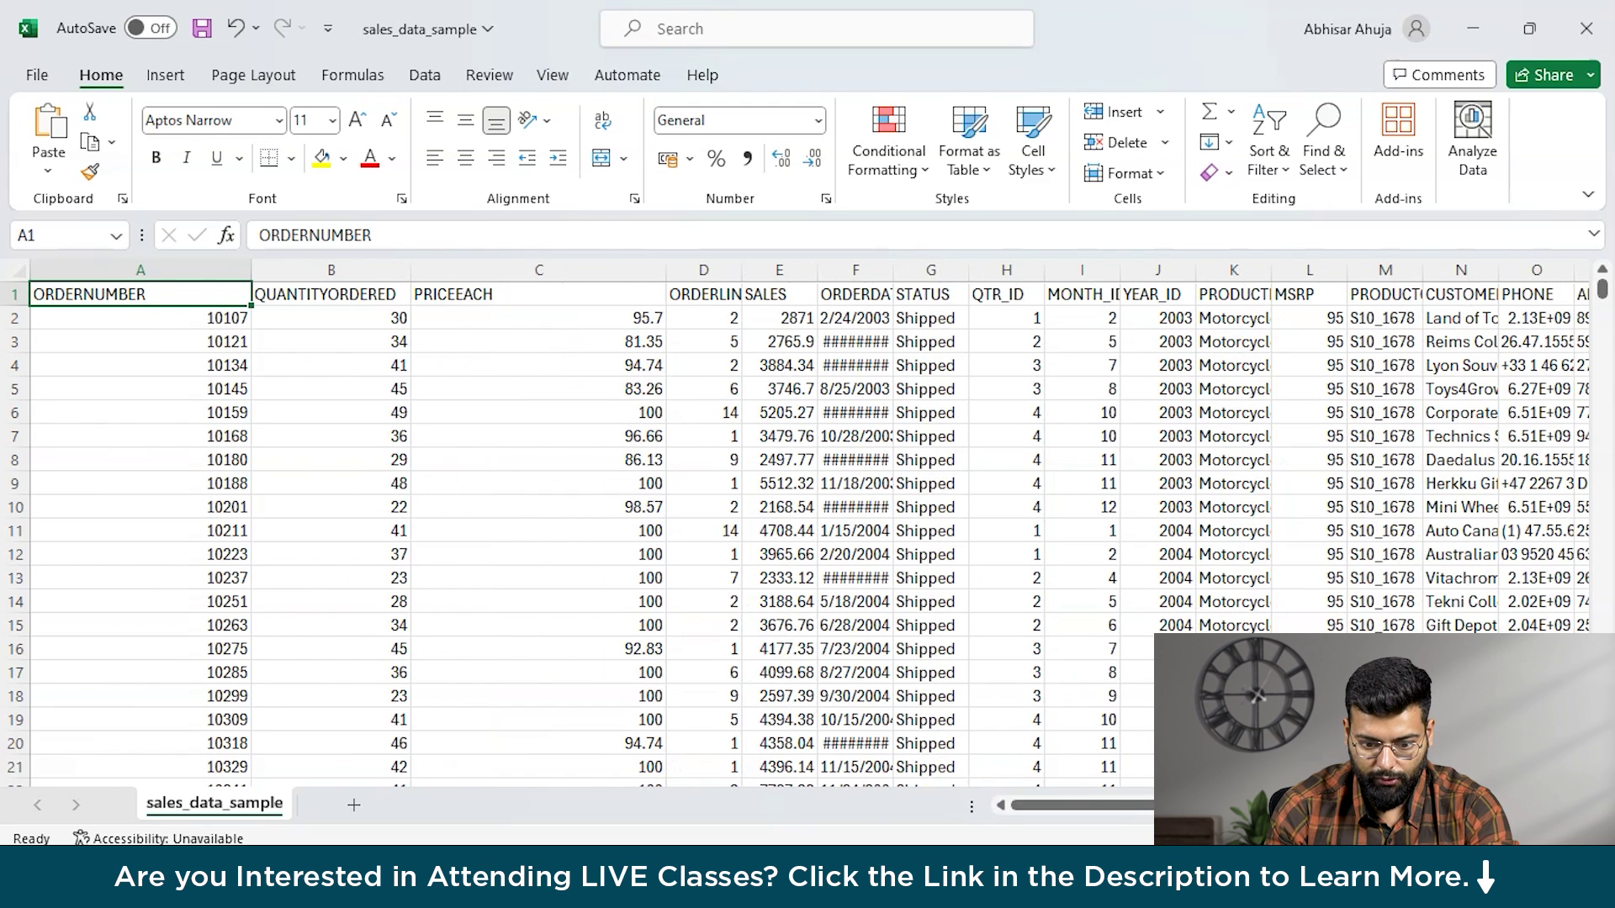
key("alt+Tab")
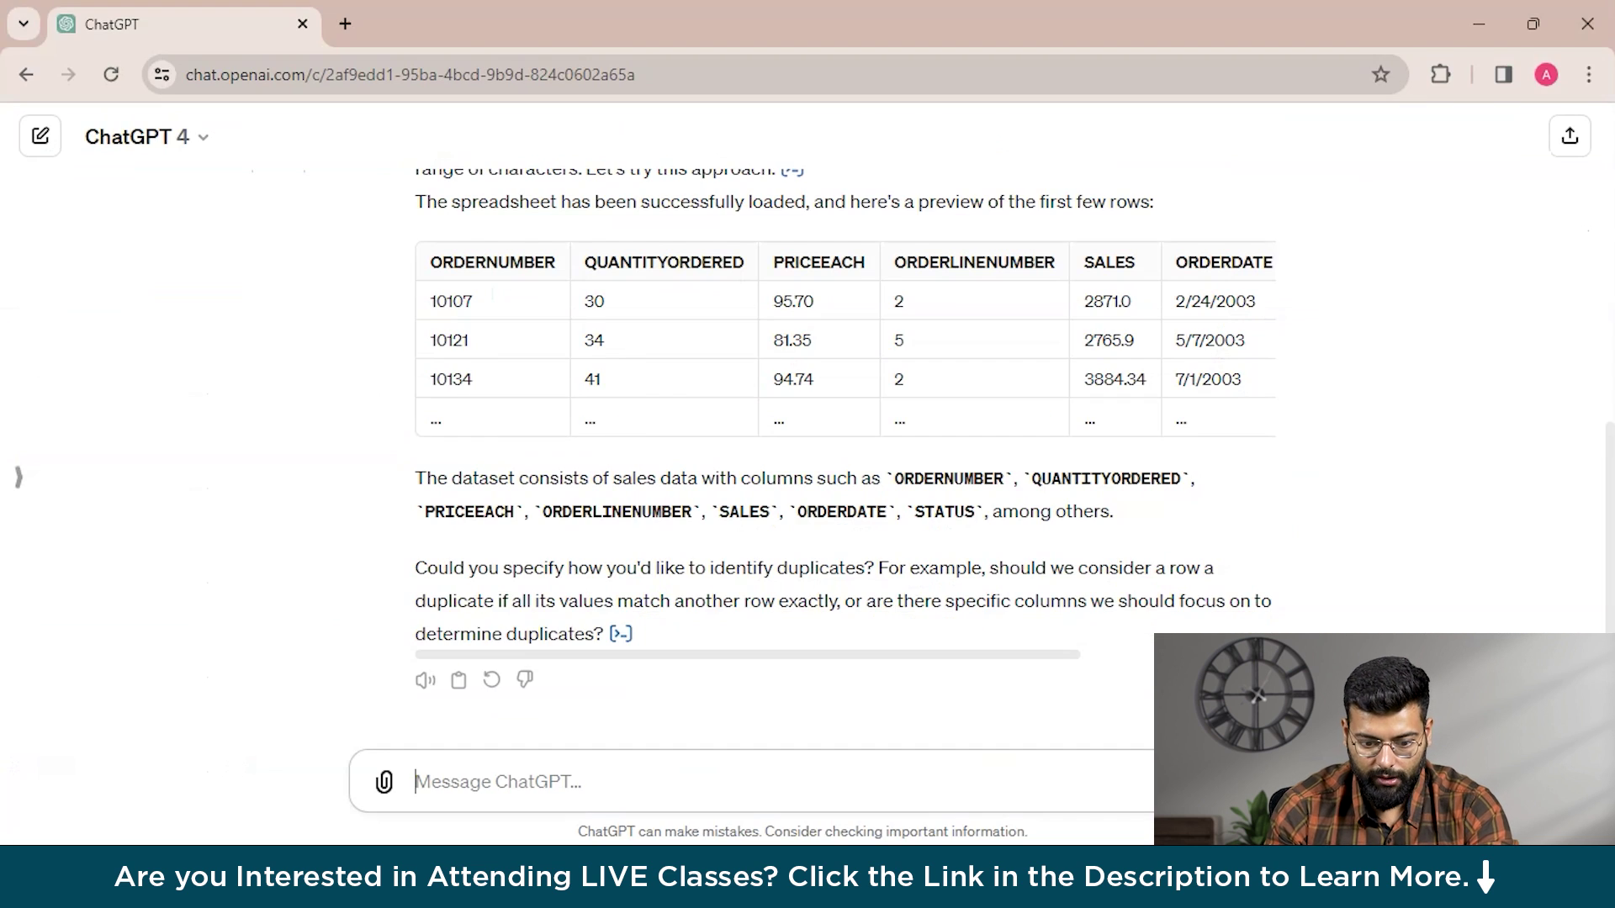
scroll(841, 463, "up", 5)
scroll(842, 463, "down", 1)
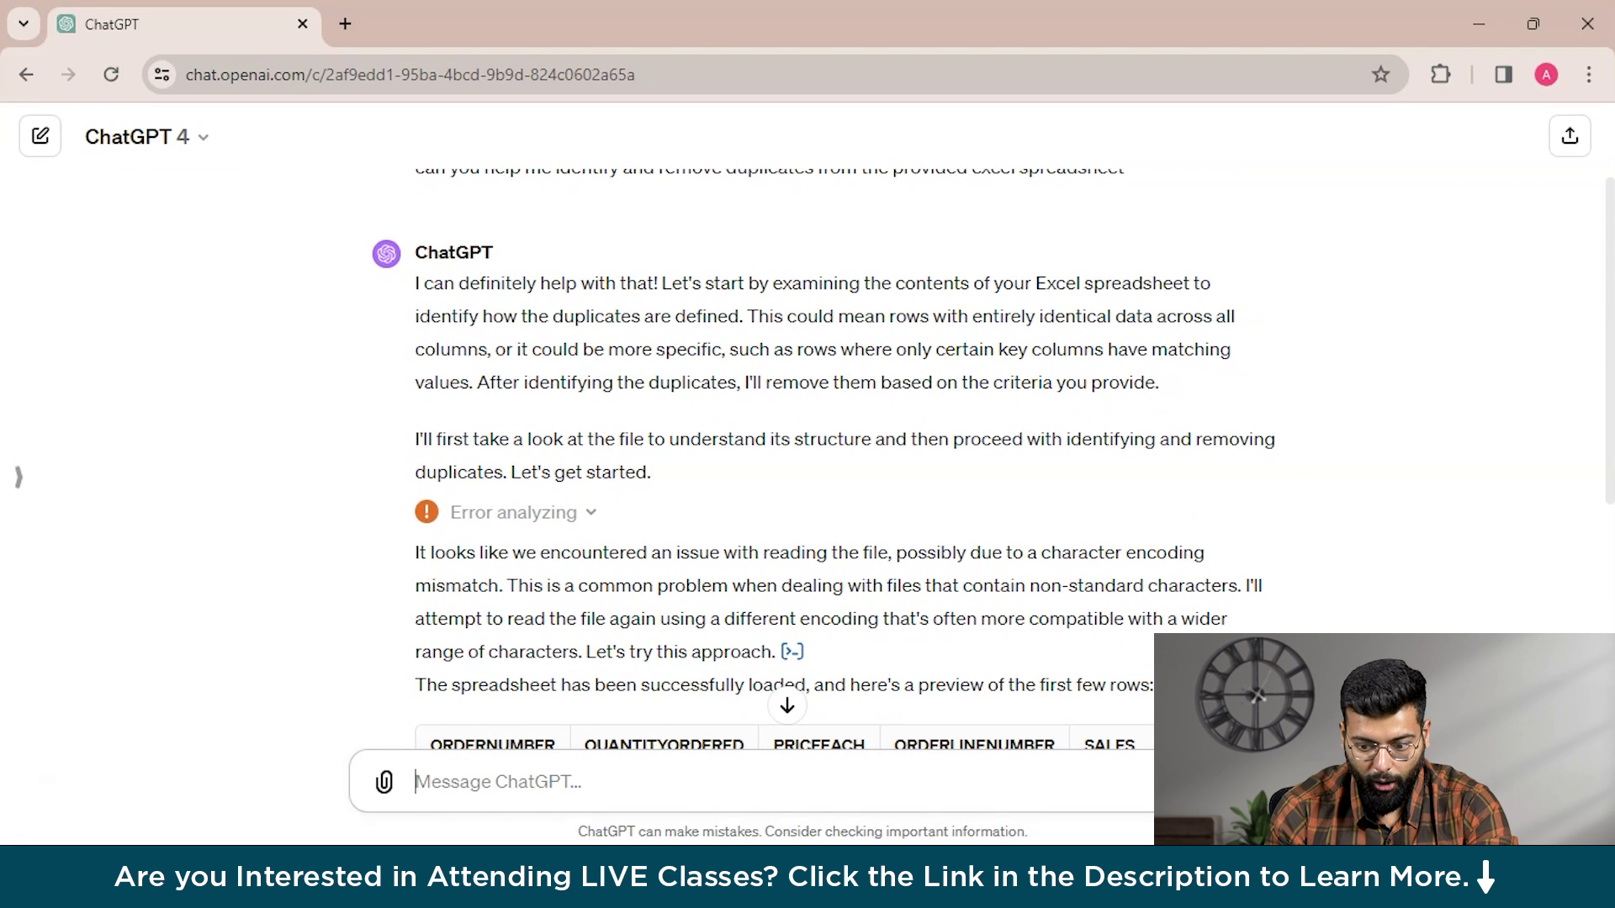
scroll(842, 463, "down", 1)
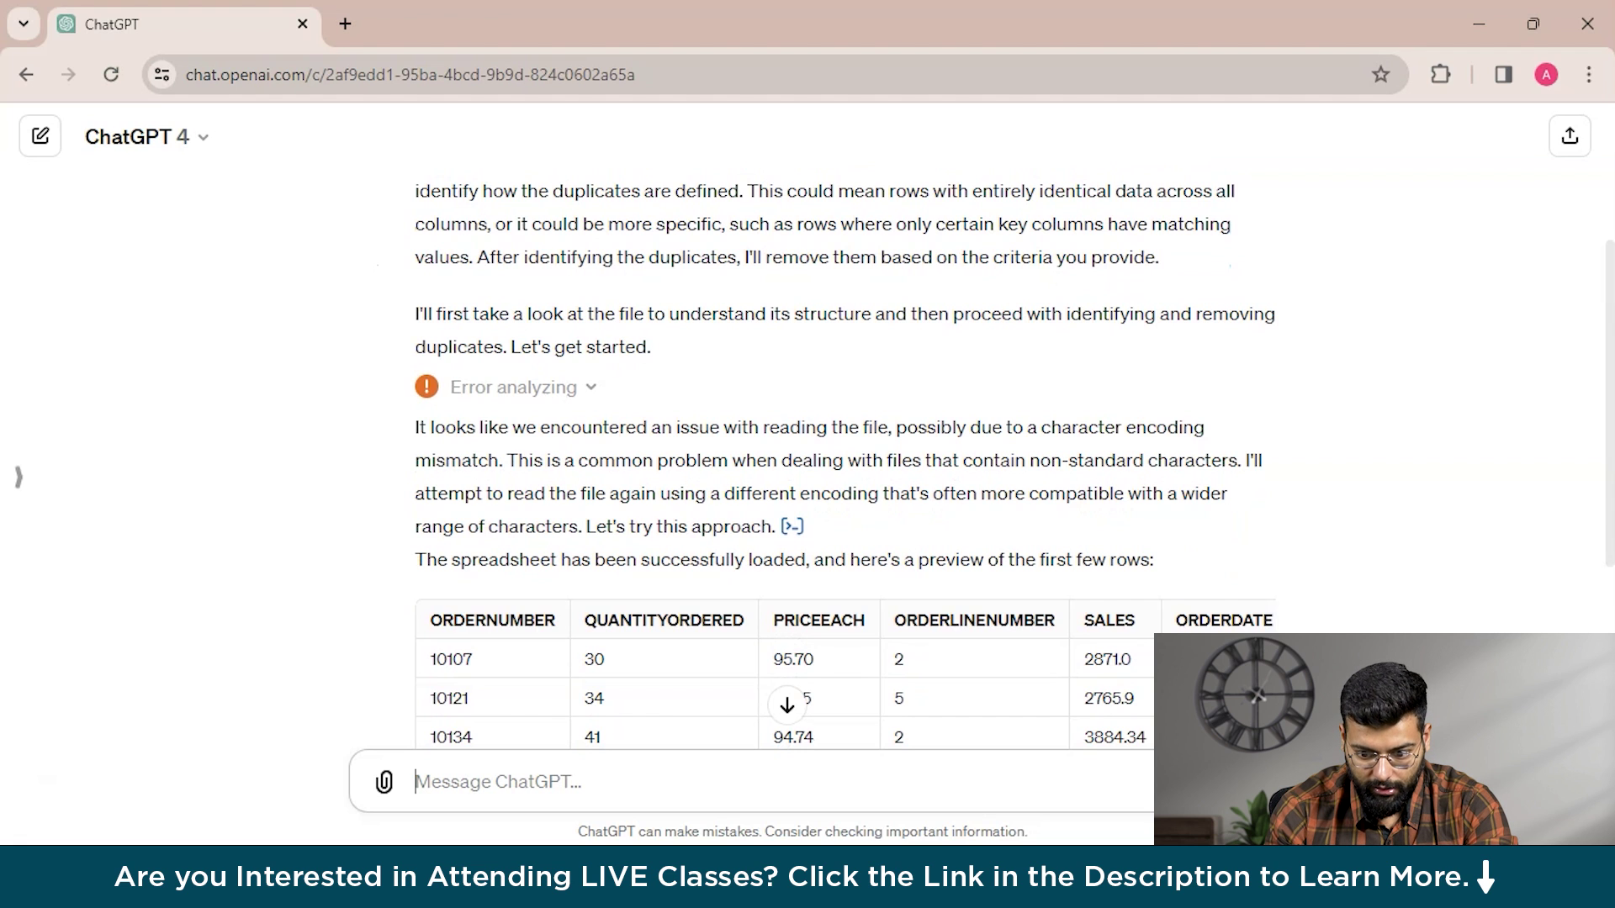
scroll(841, 463, "down", 1)
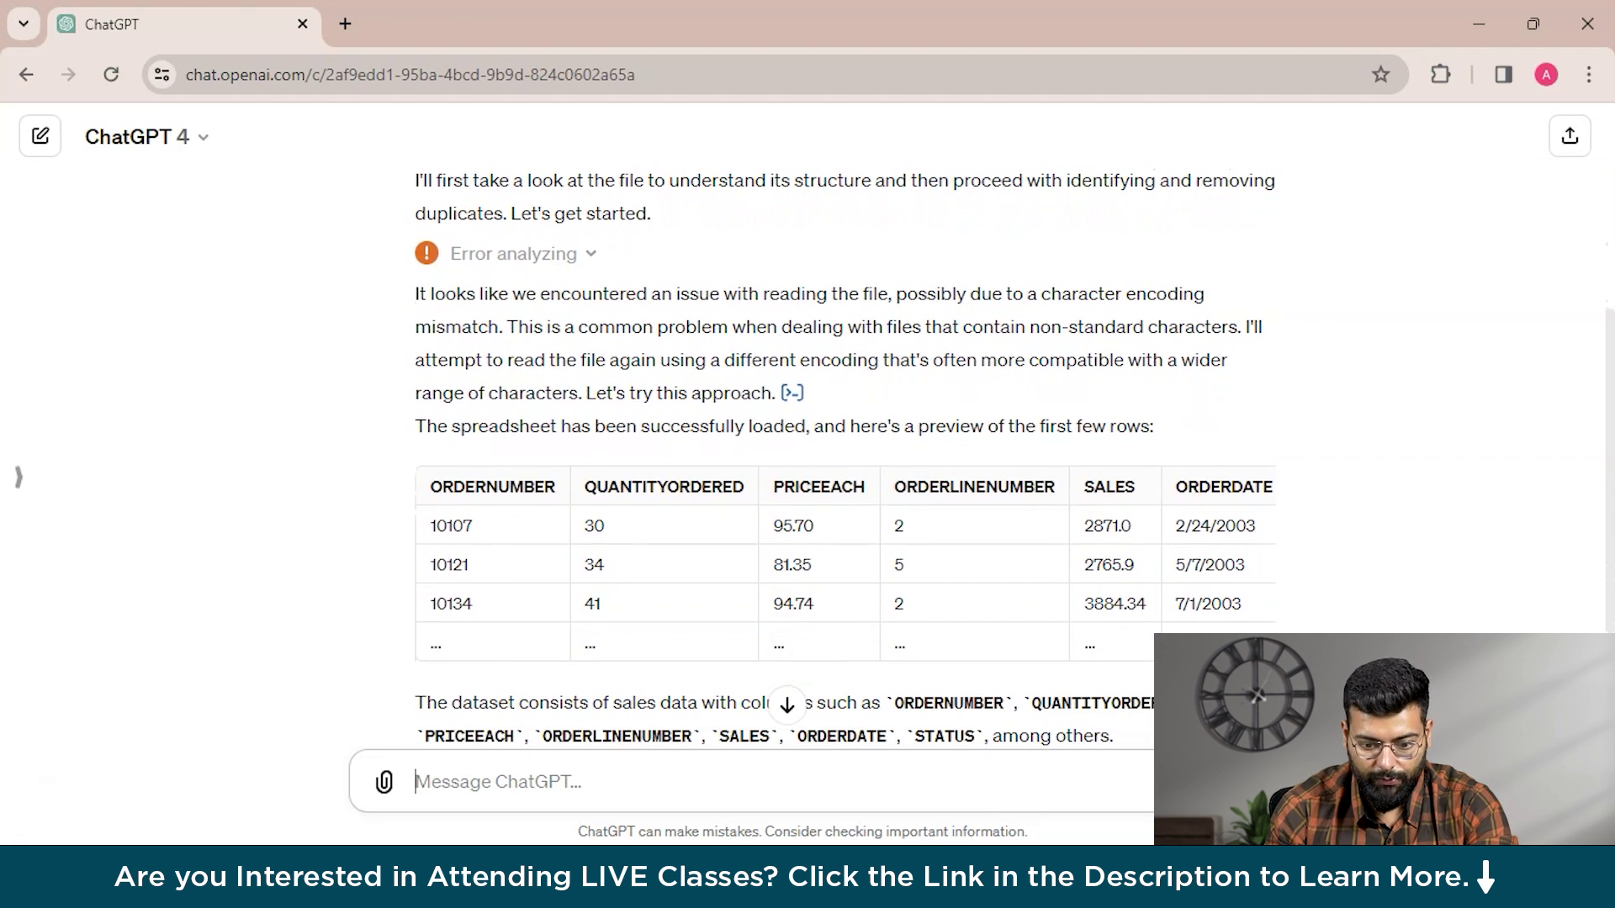
scroll(841, 463, "down", 2)
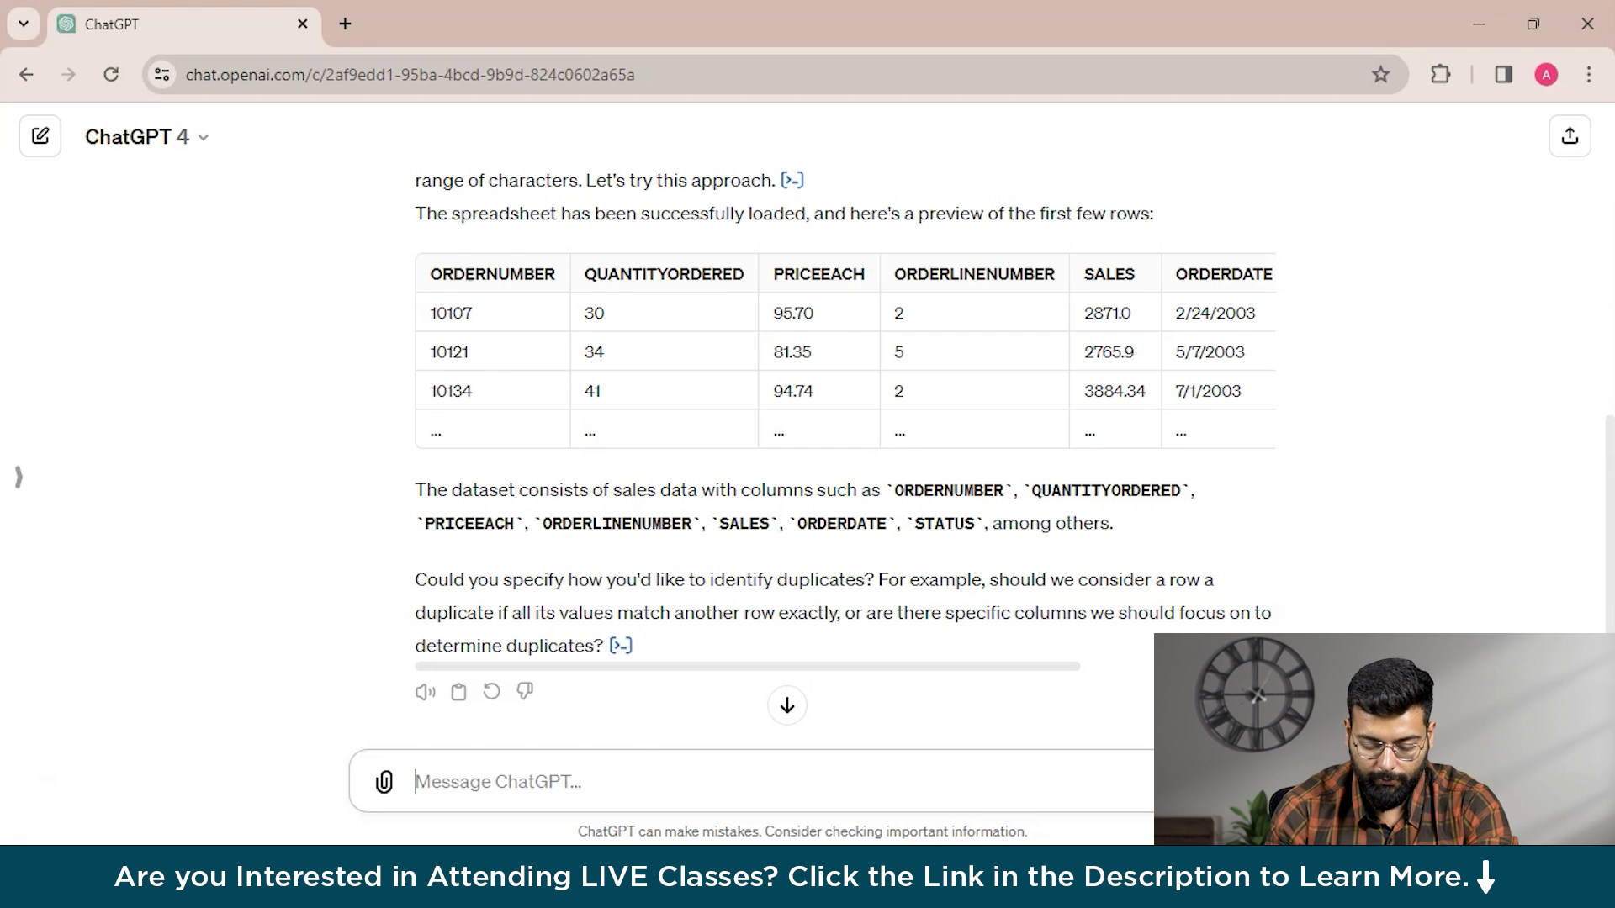
scroll(846, 505, "down", 1)
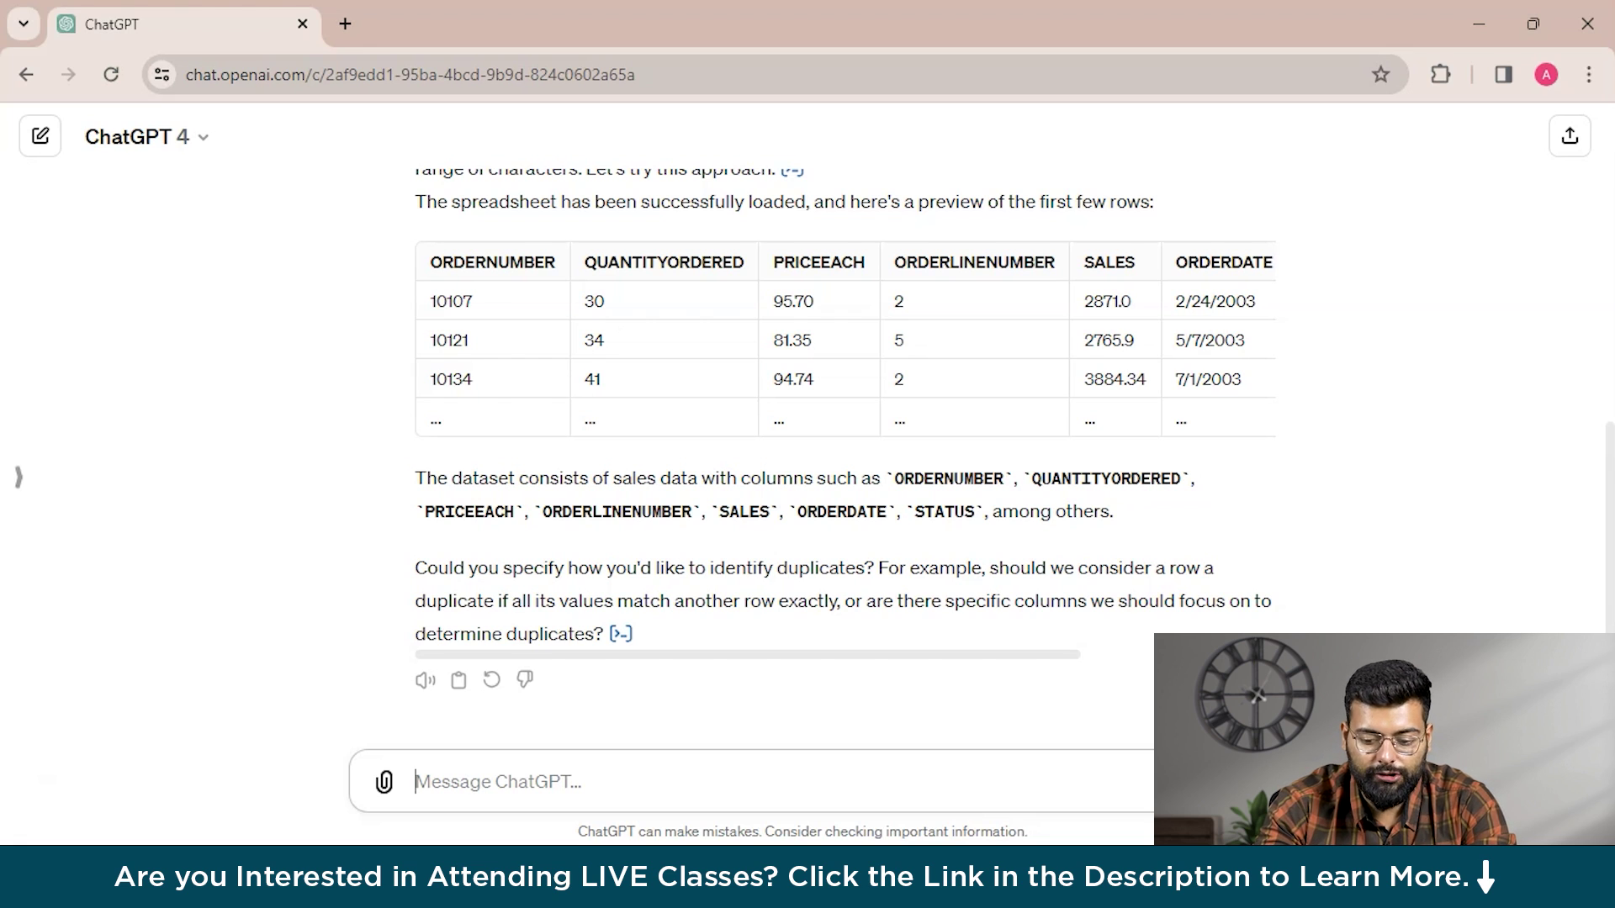
- Send the message 'here we want to identify columns section'
type("here we want to identify v")
key("BackSpace")
type("columns section")
key("Return")
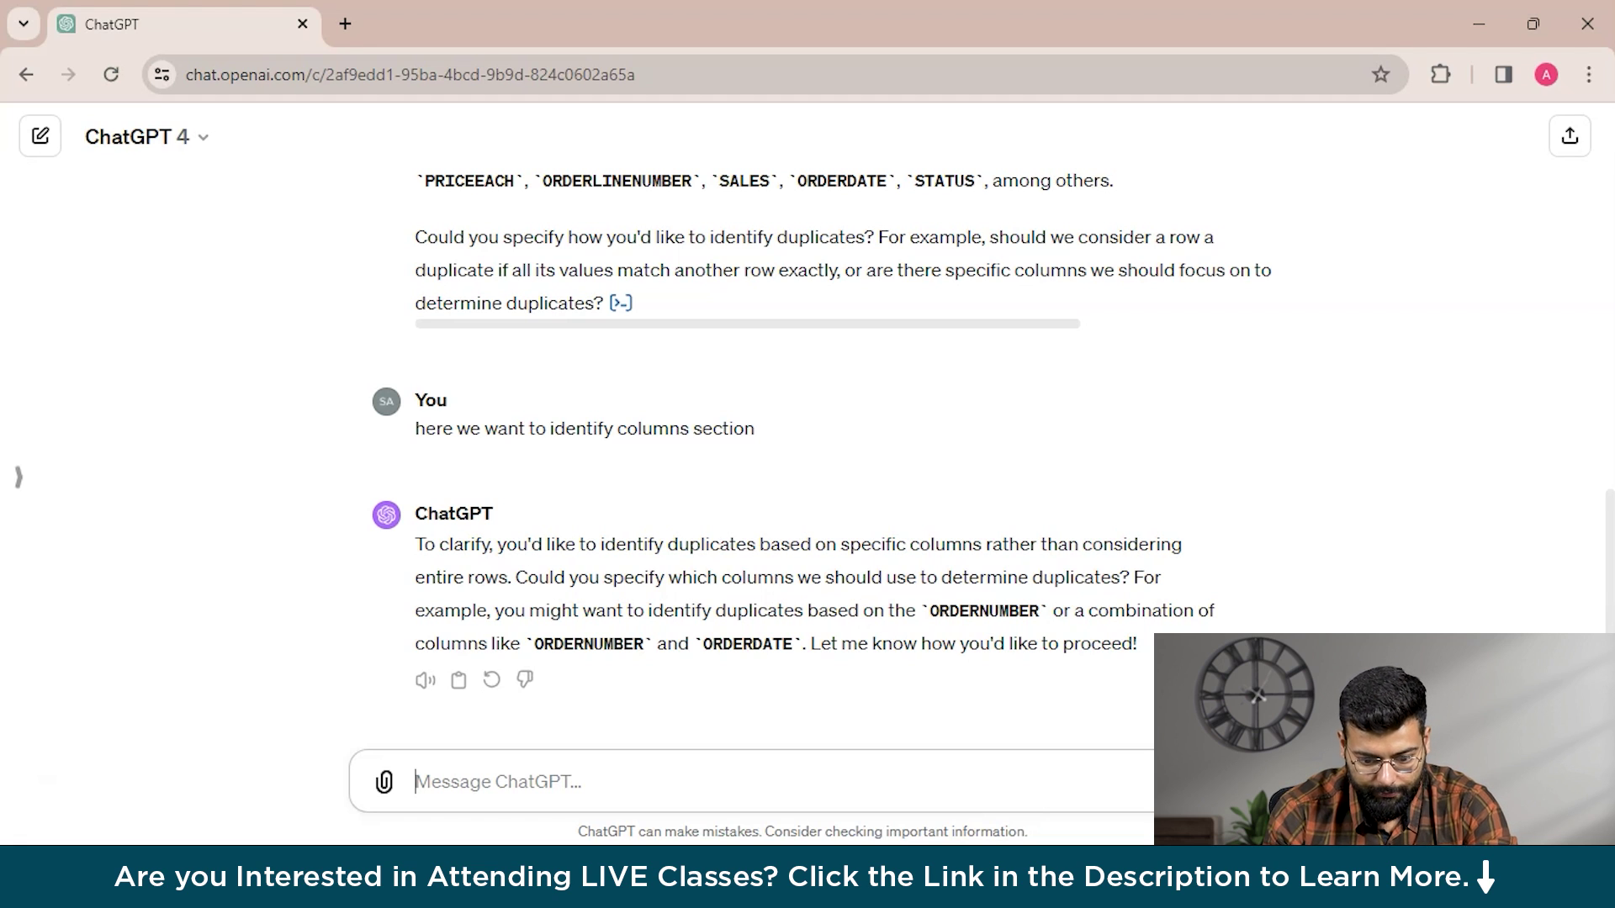
- Reply 'order number' so duplicates are identified by the ORDERNUMBER column
type("ordder")
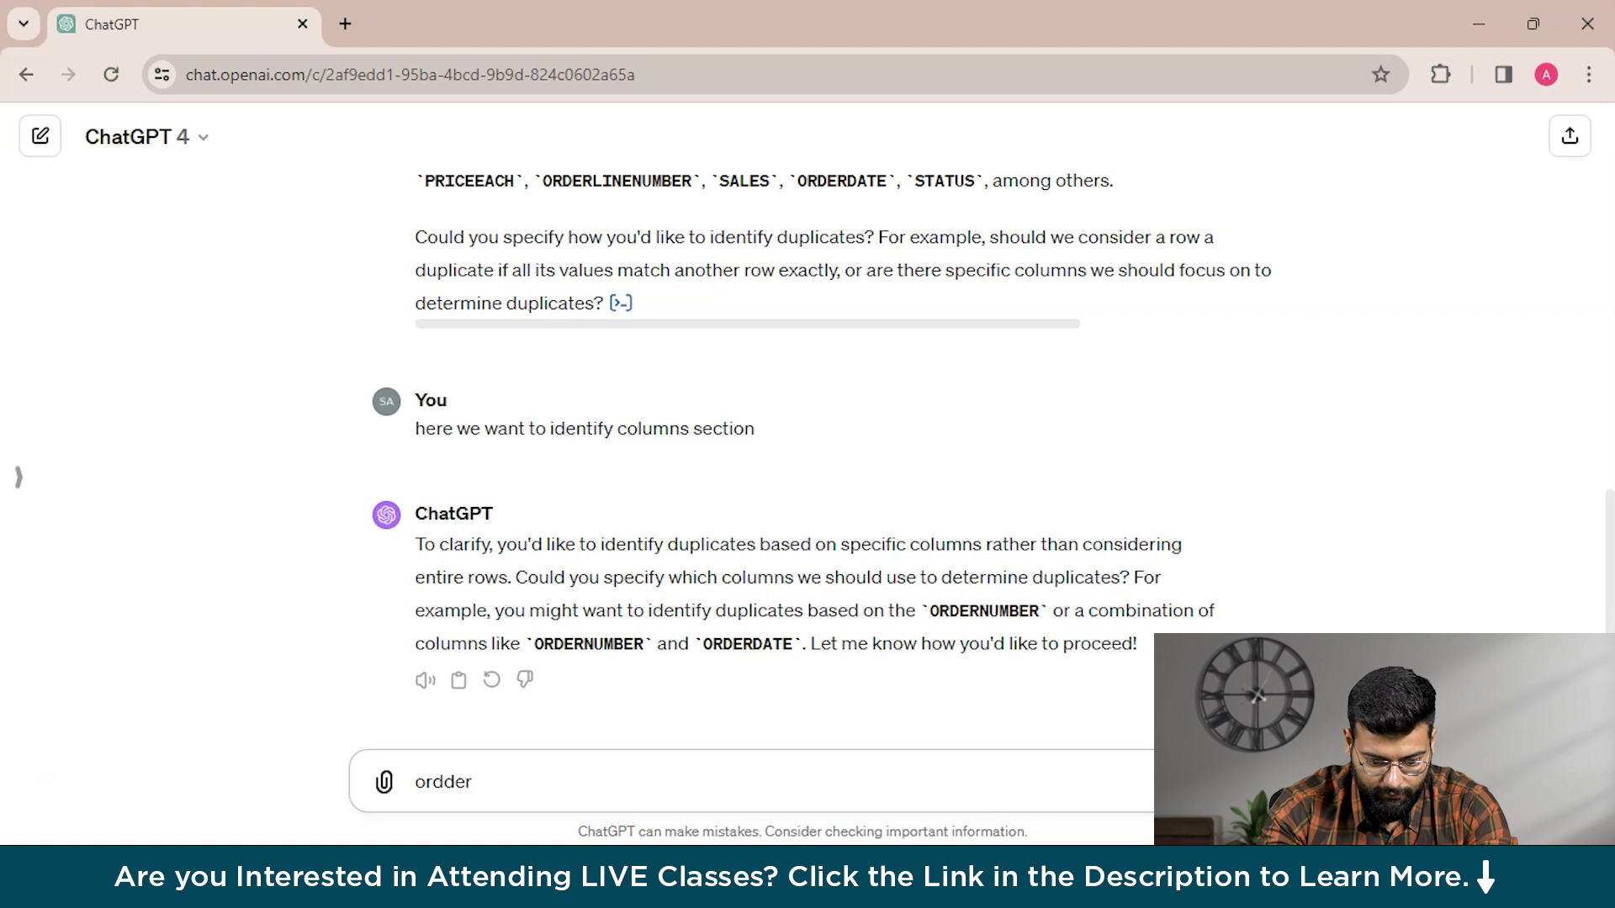
key("BackSpace")
key("BackSpace")
key("BackSpace")
type("er n")
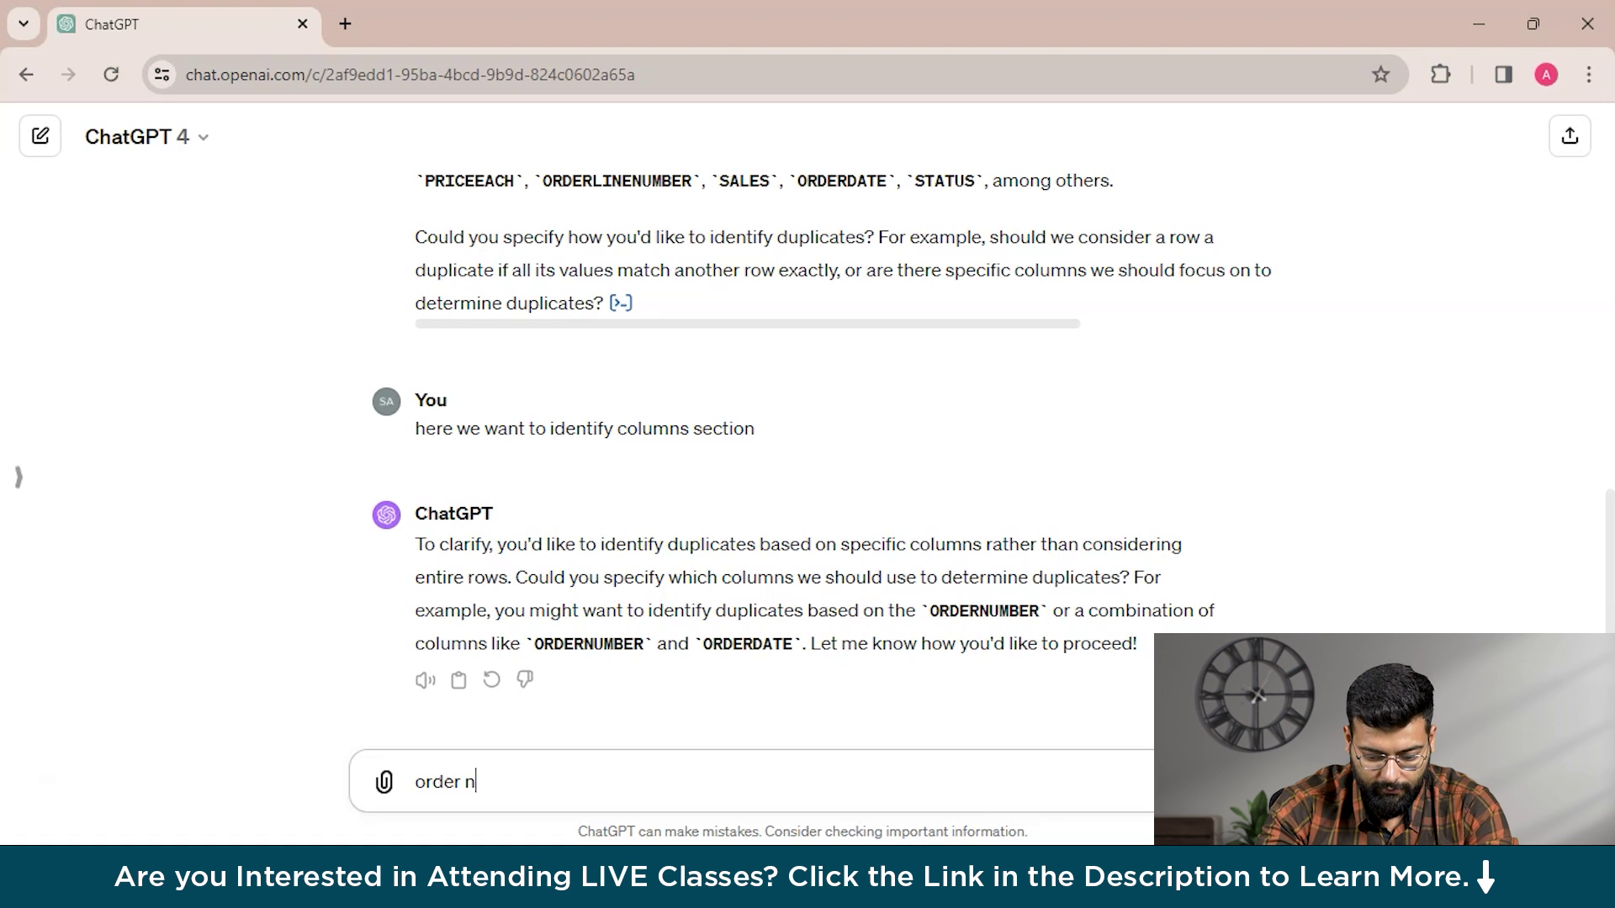
type("umber")
key("Return")
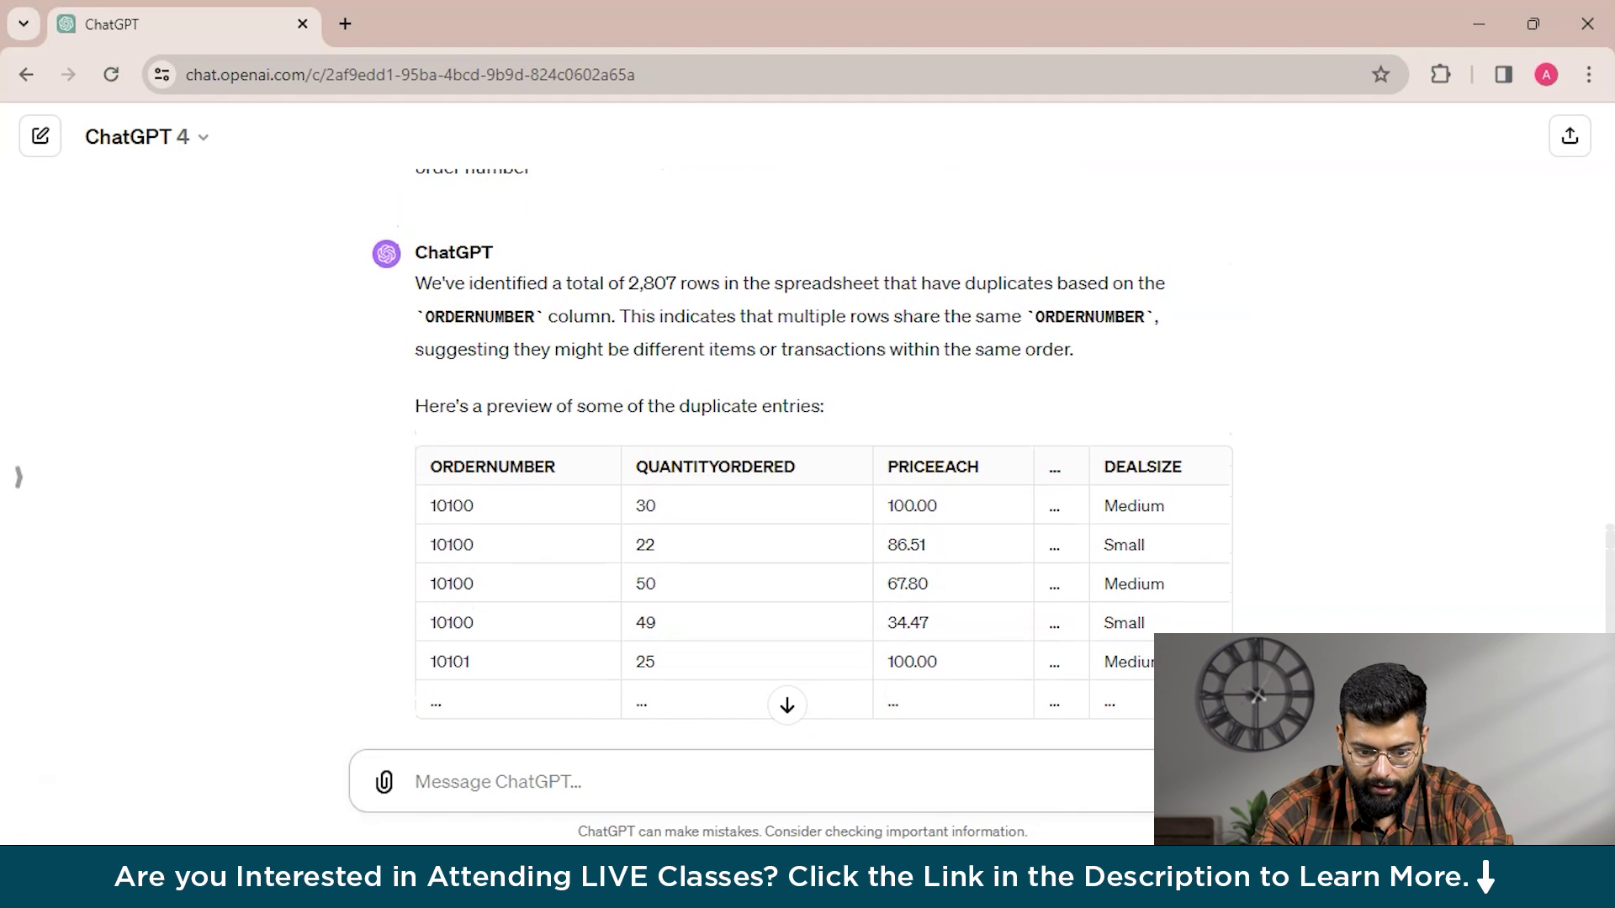
scroll(808, 458, "up", 1)
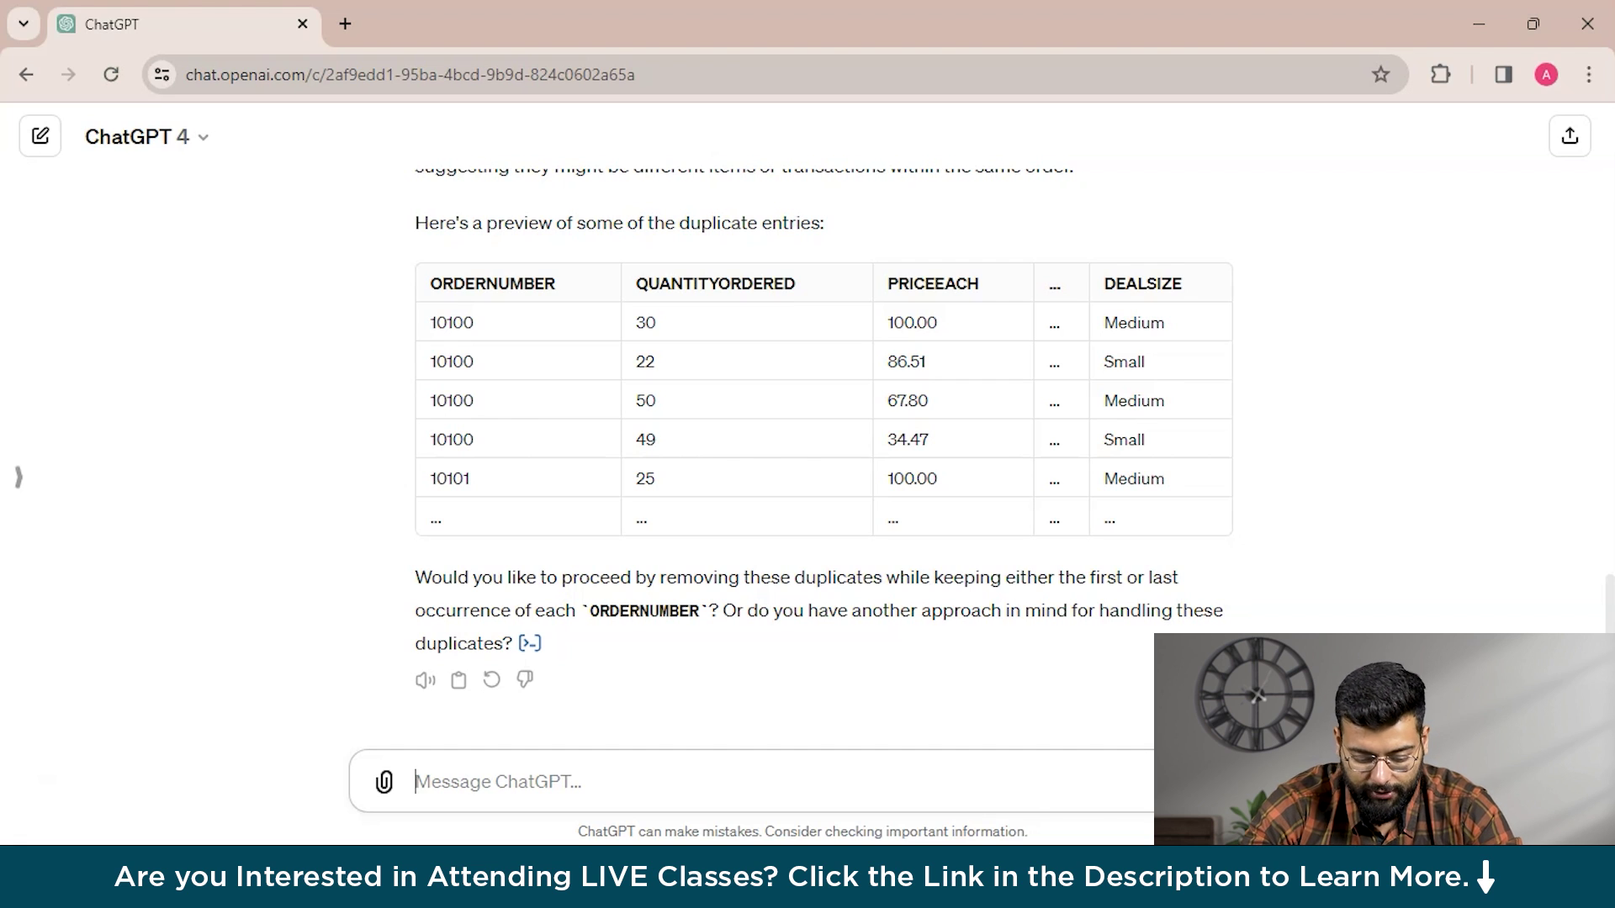
- Send 'First find the extra spaces in the spreadsheet and help us remove them'
type("First ")
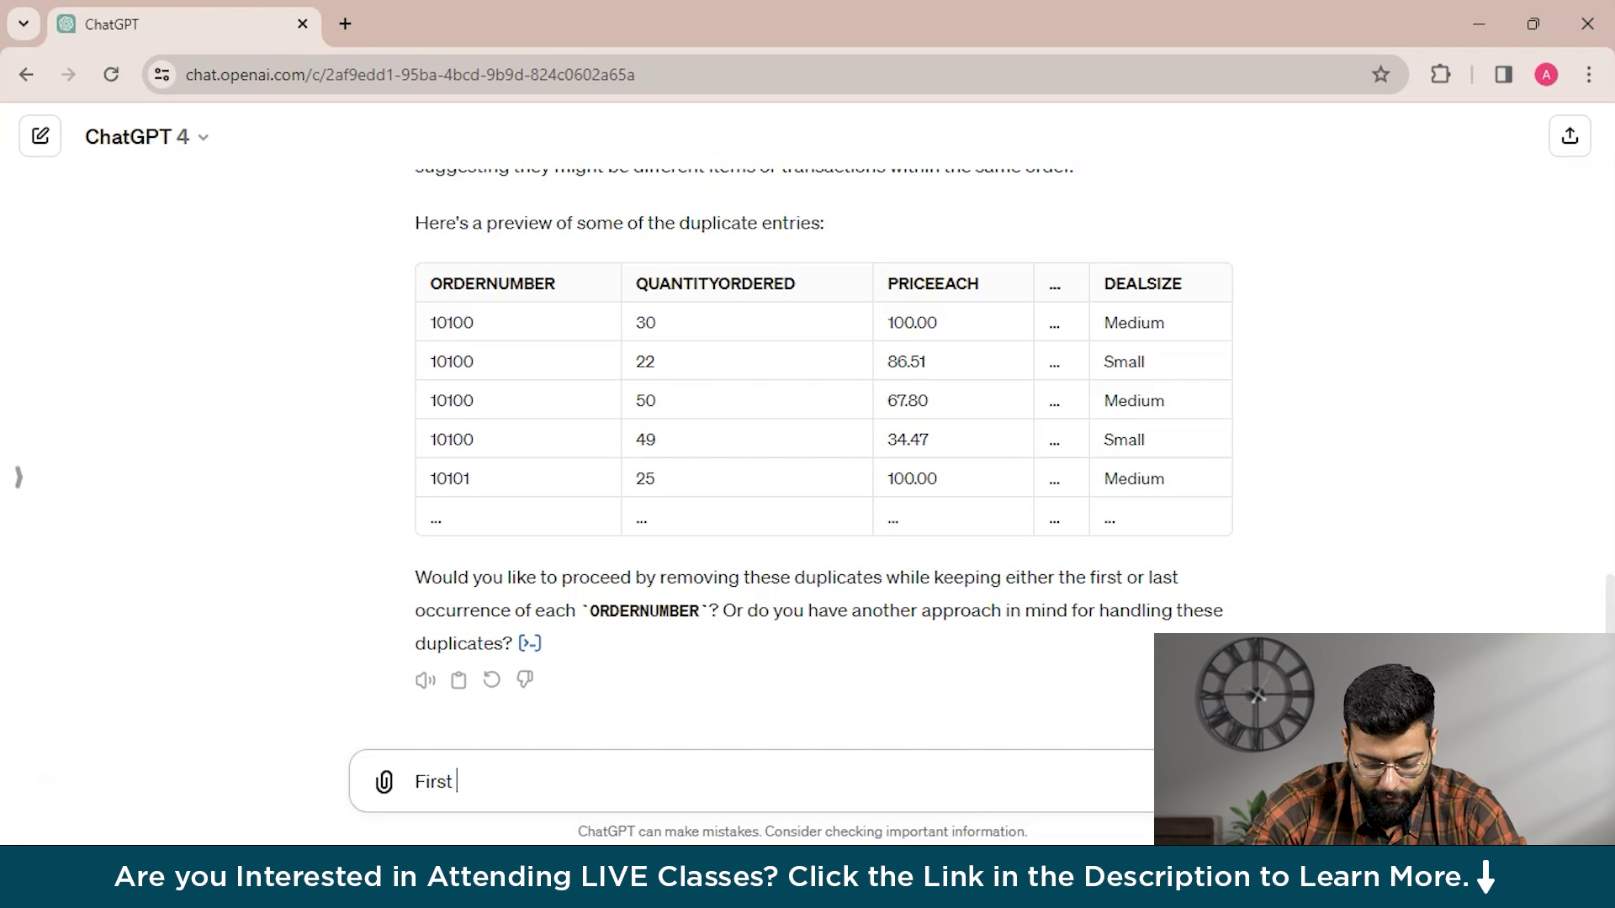
type("finger")
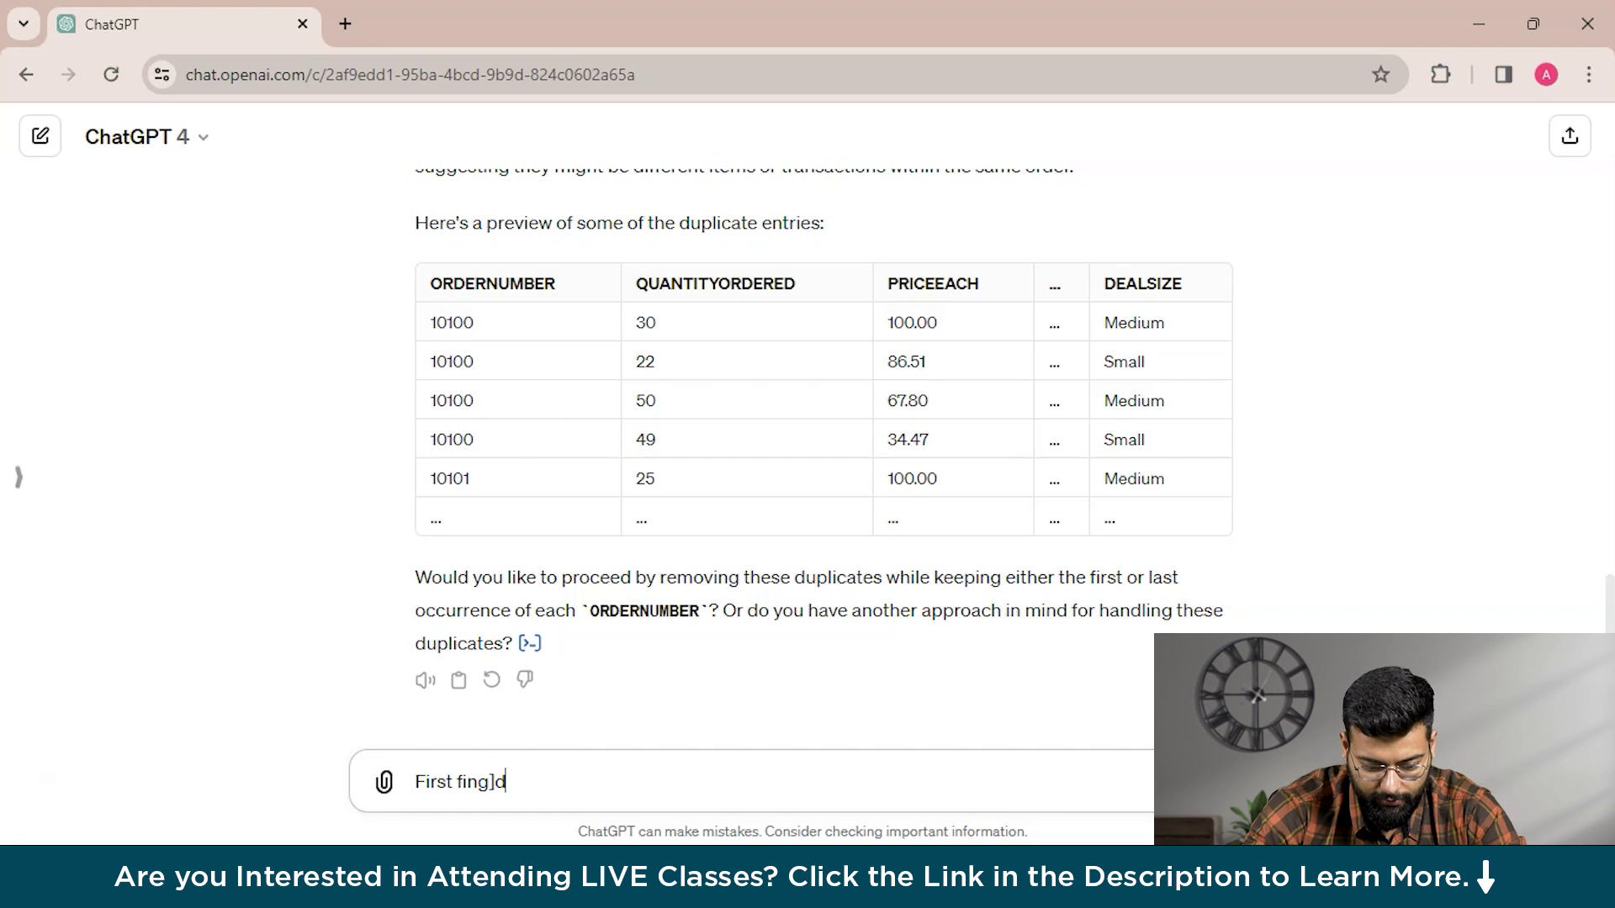
key("BackSpace")
key("BackSpace")
key("BackSpace")
type("d the extra ")
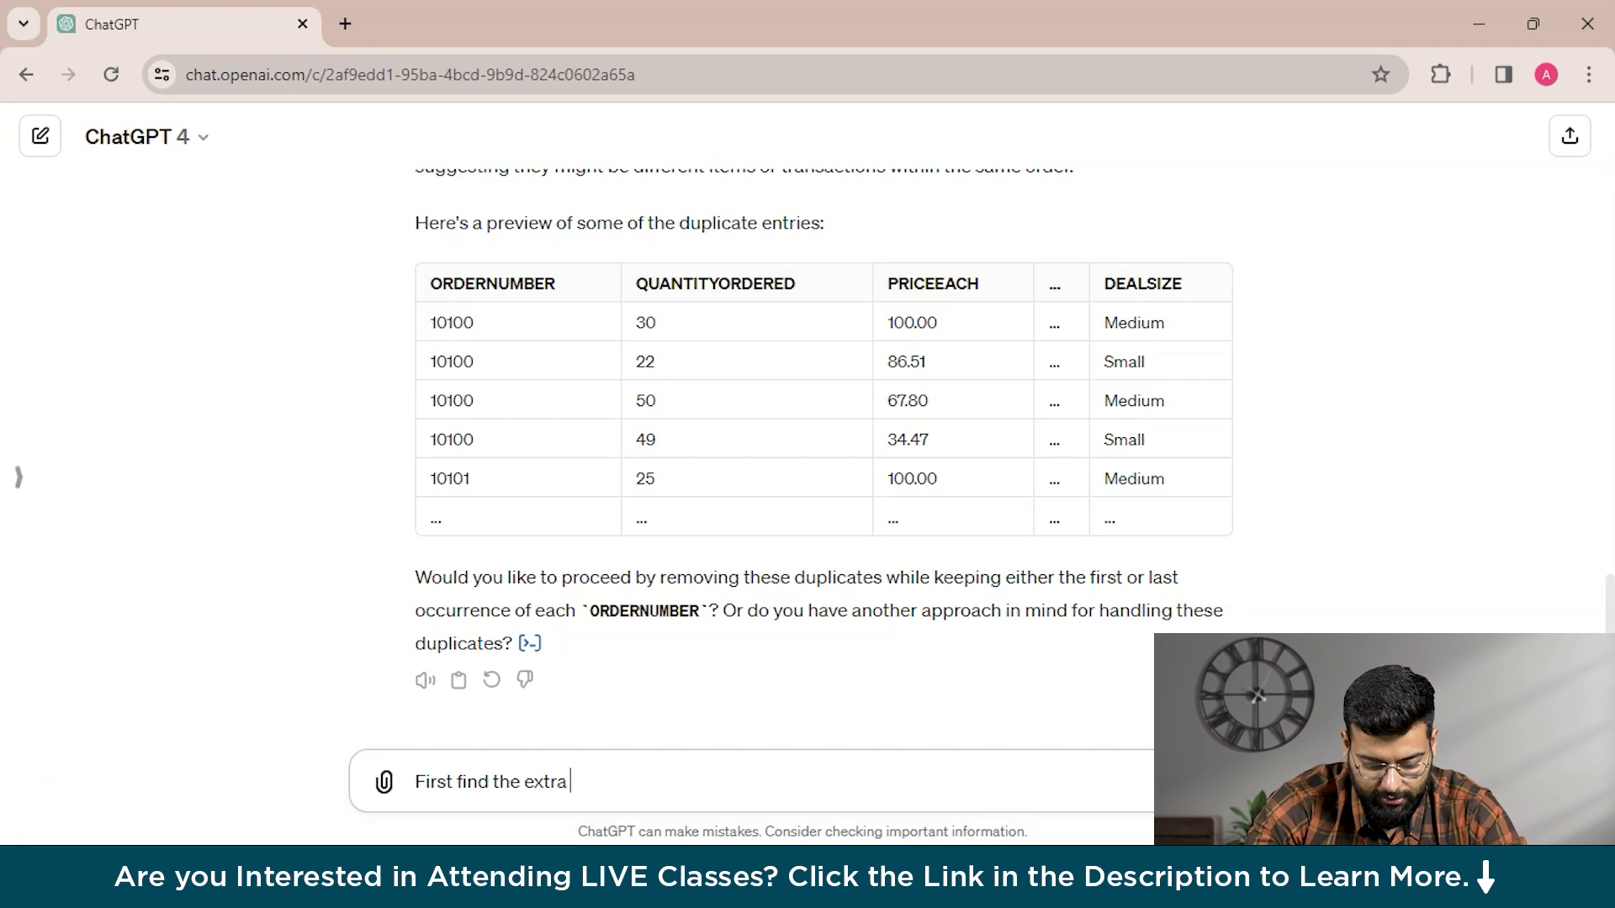
type("spaces in the ")
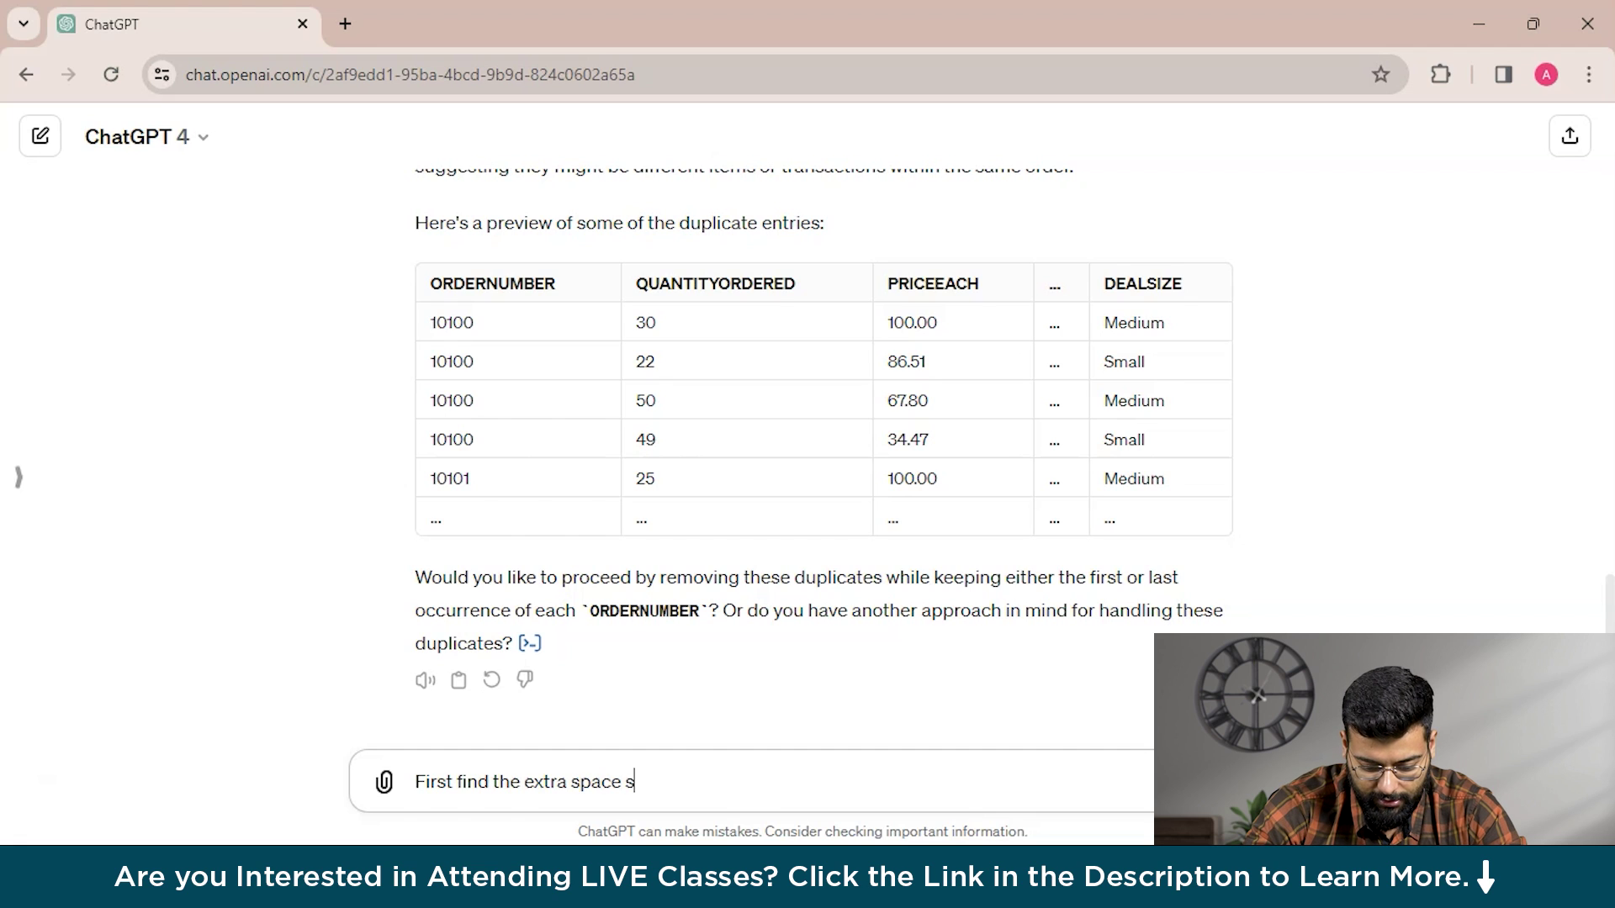
type("spre")
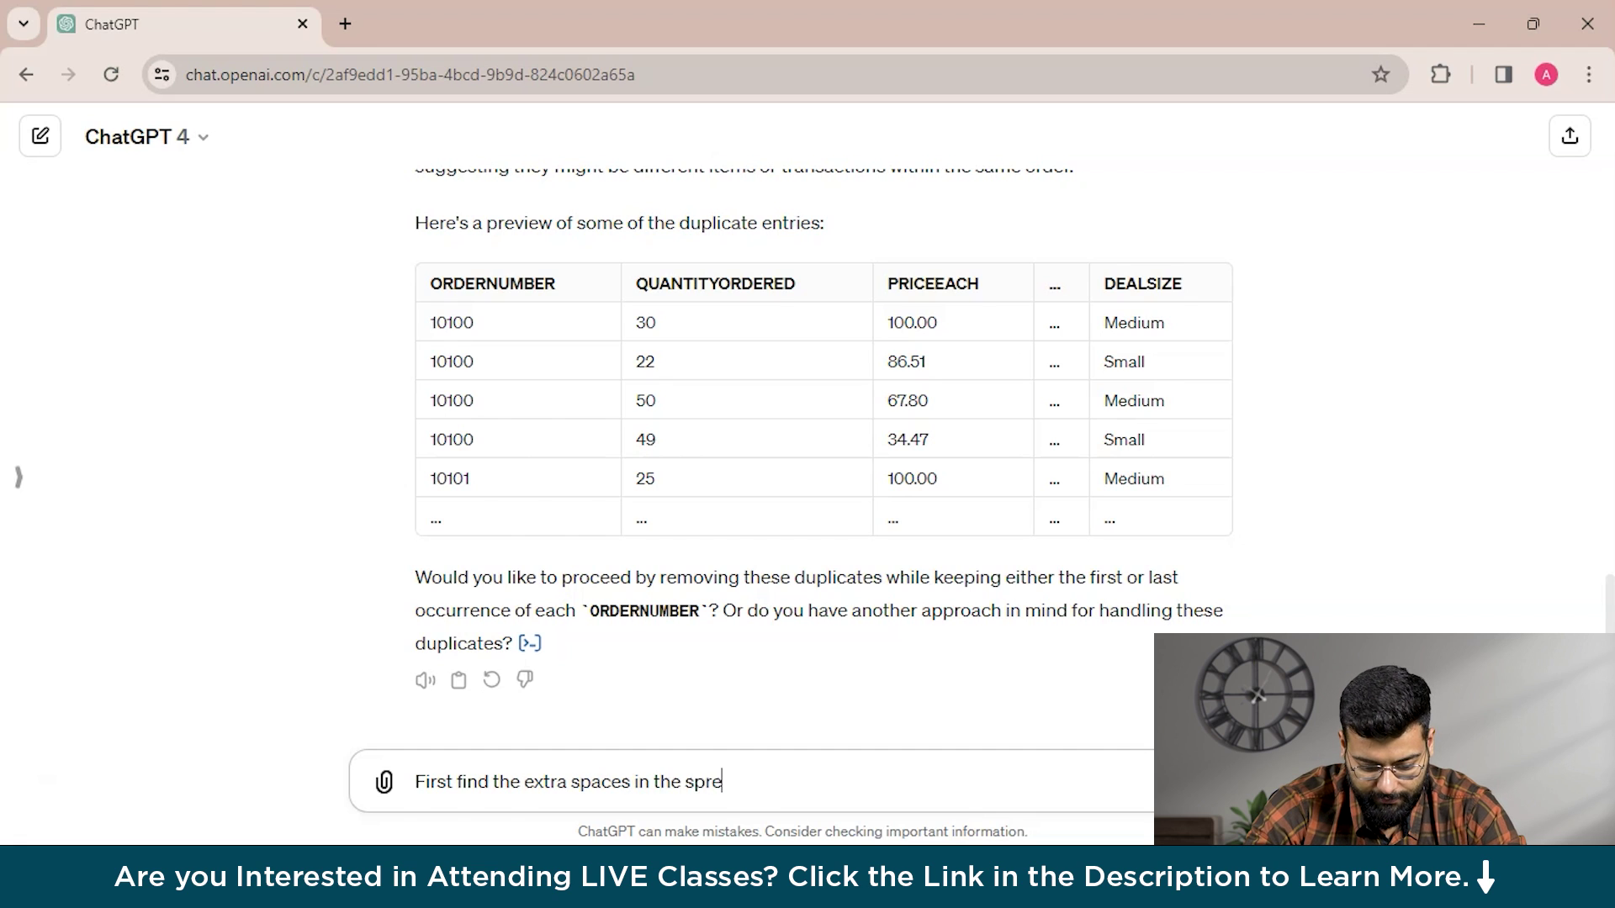
type("adsheet and ")
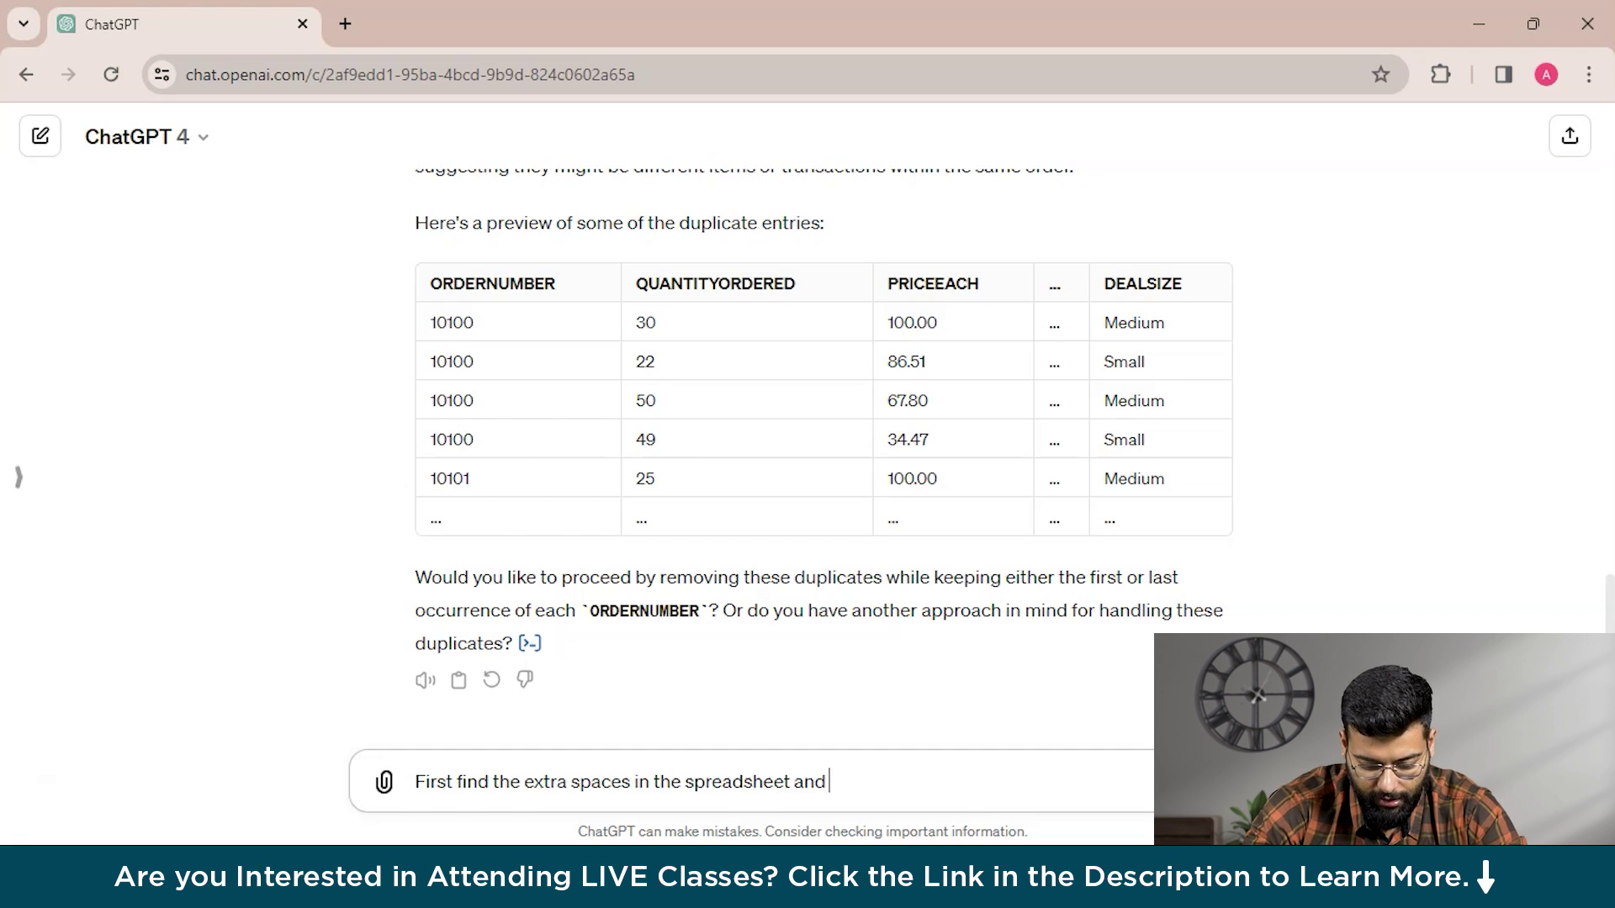
type("help us ")
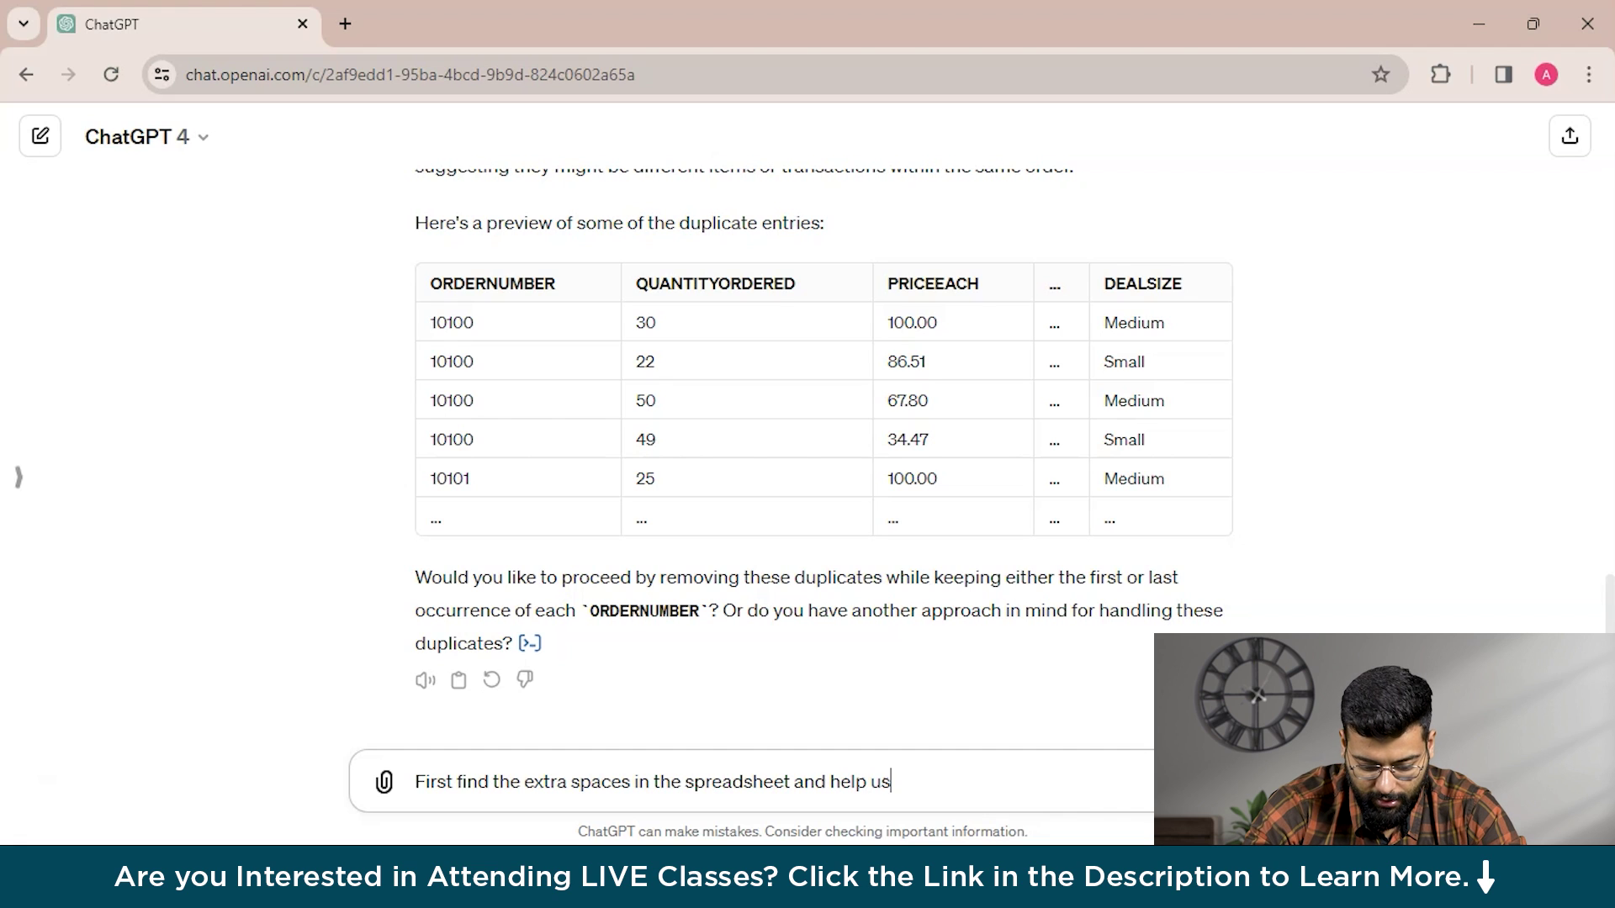
type("remo")
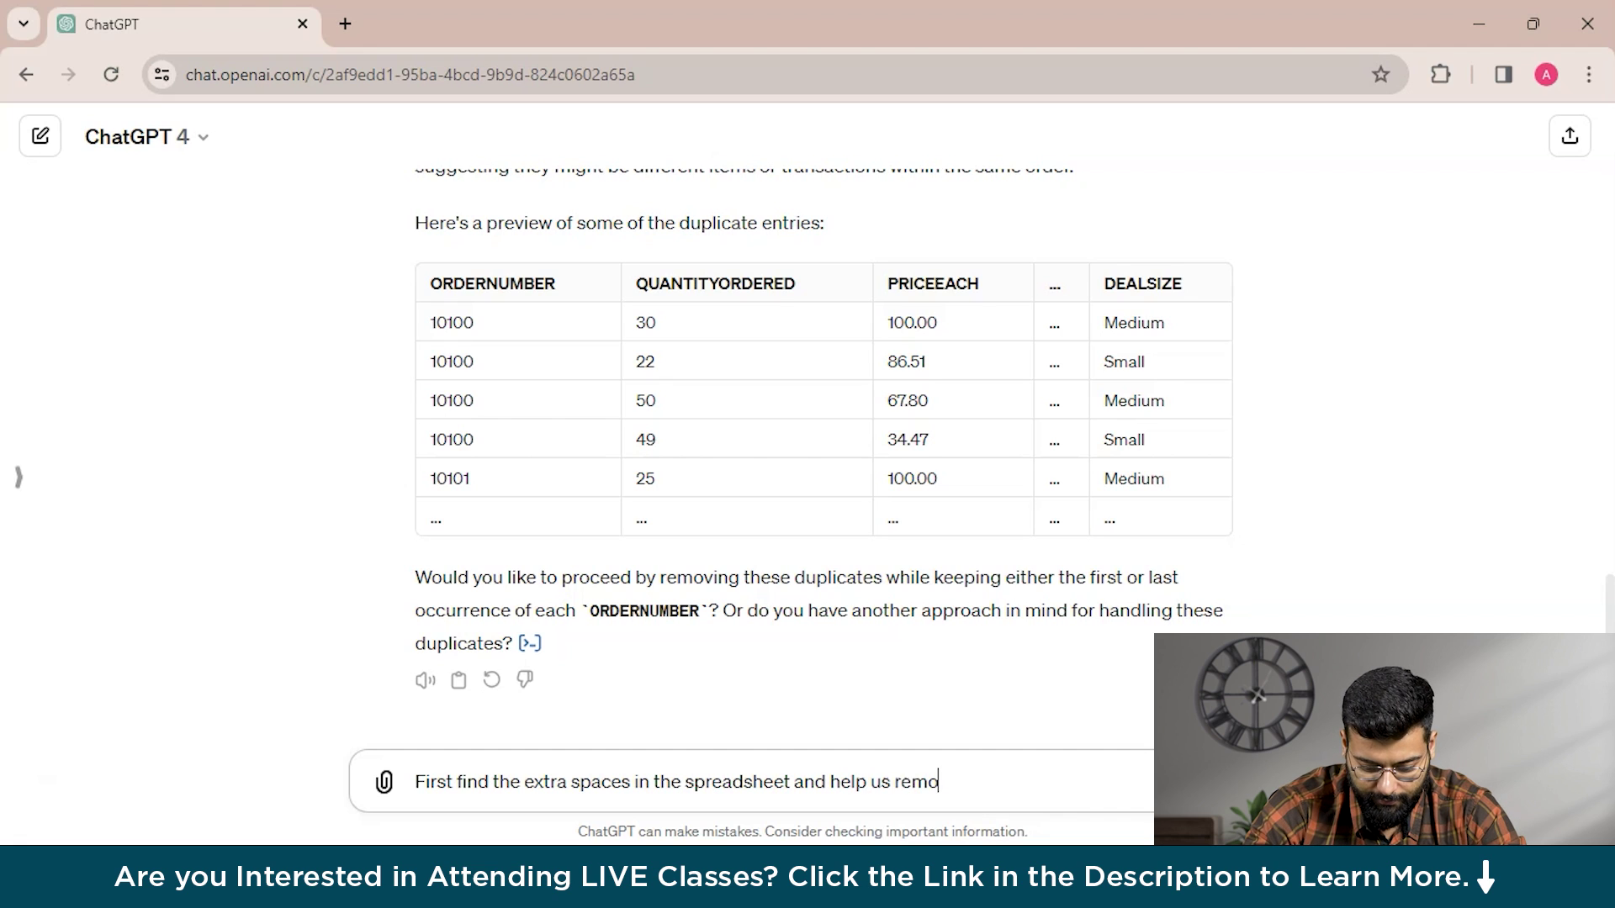
type("ve them")
key("Return")
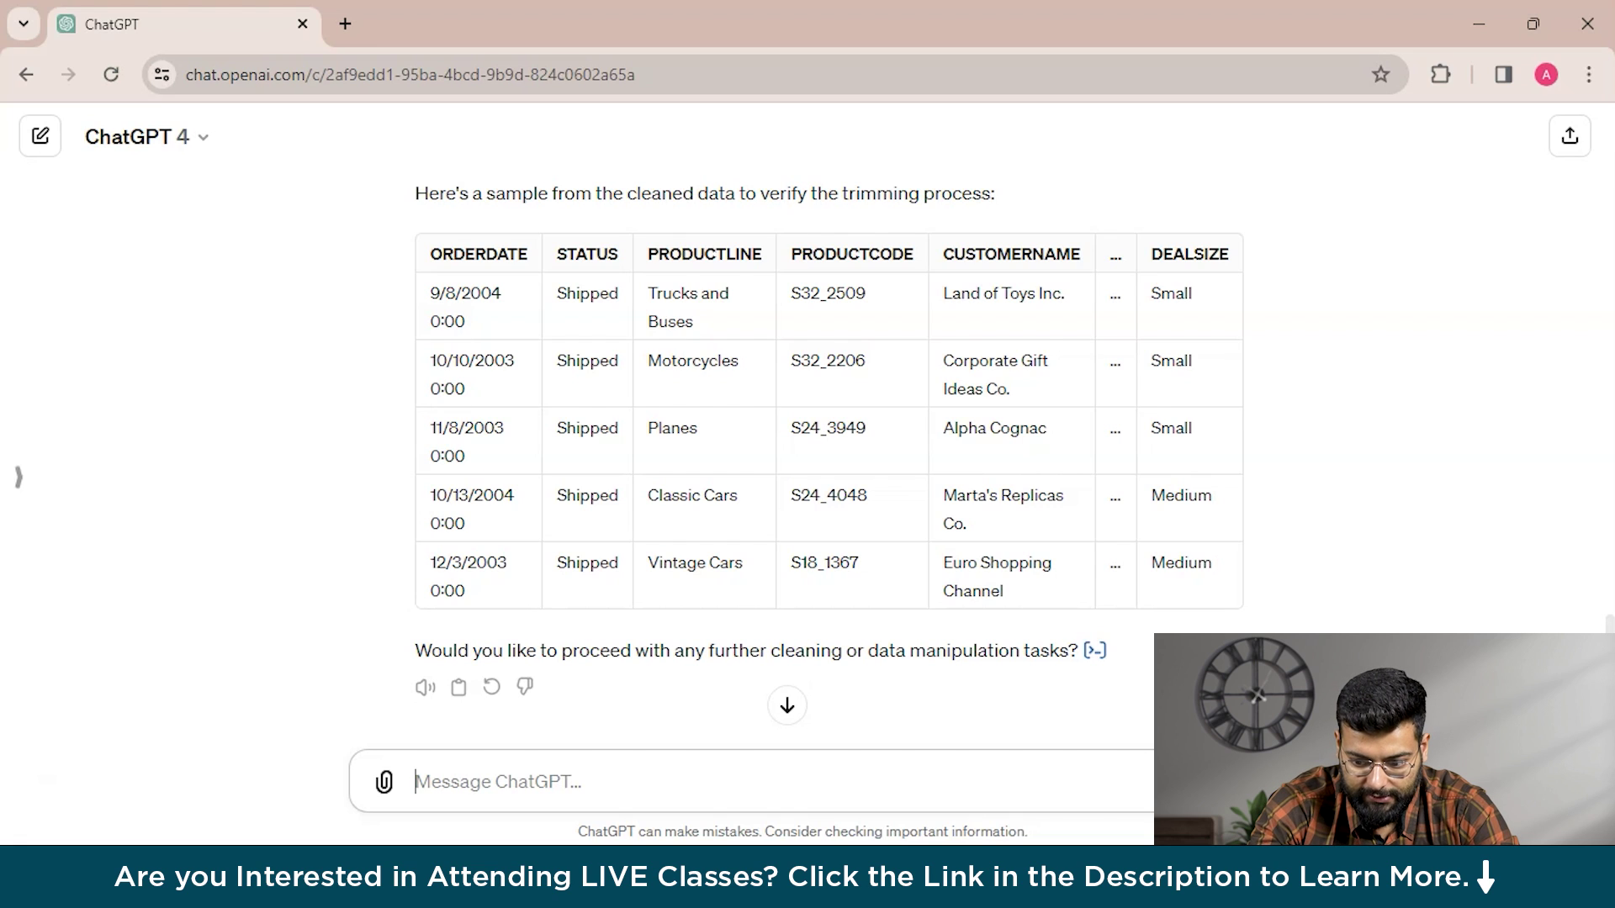
- Send 'Now treat all the blank cells if there are any'
type("Now treat all the blank cells if there a")
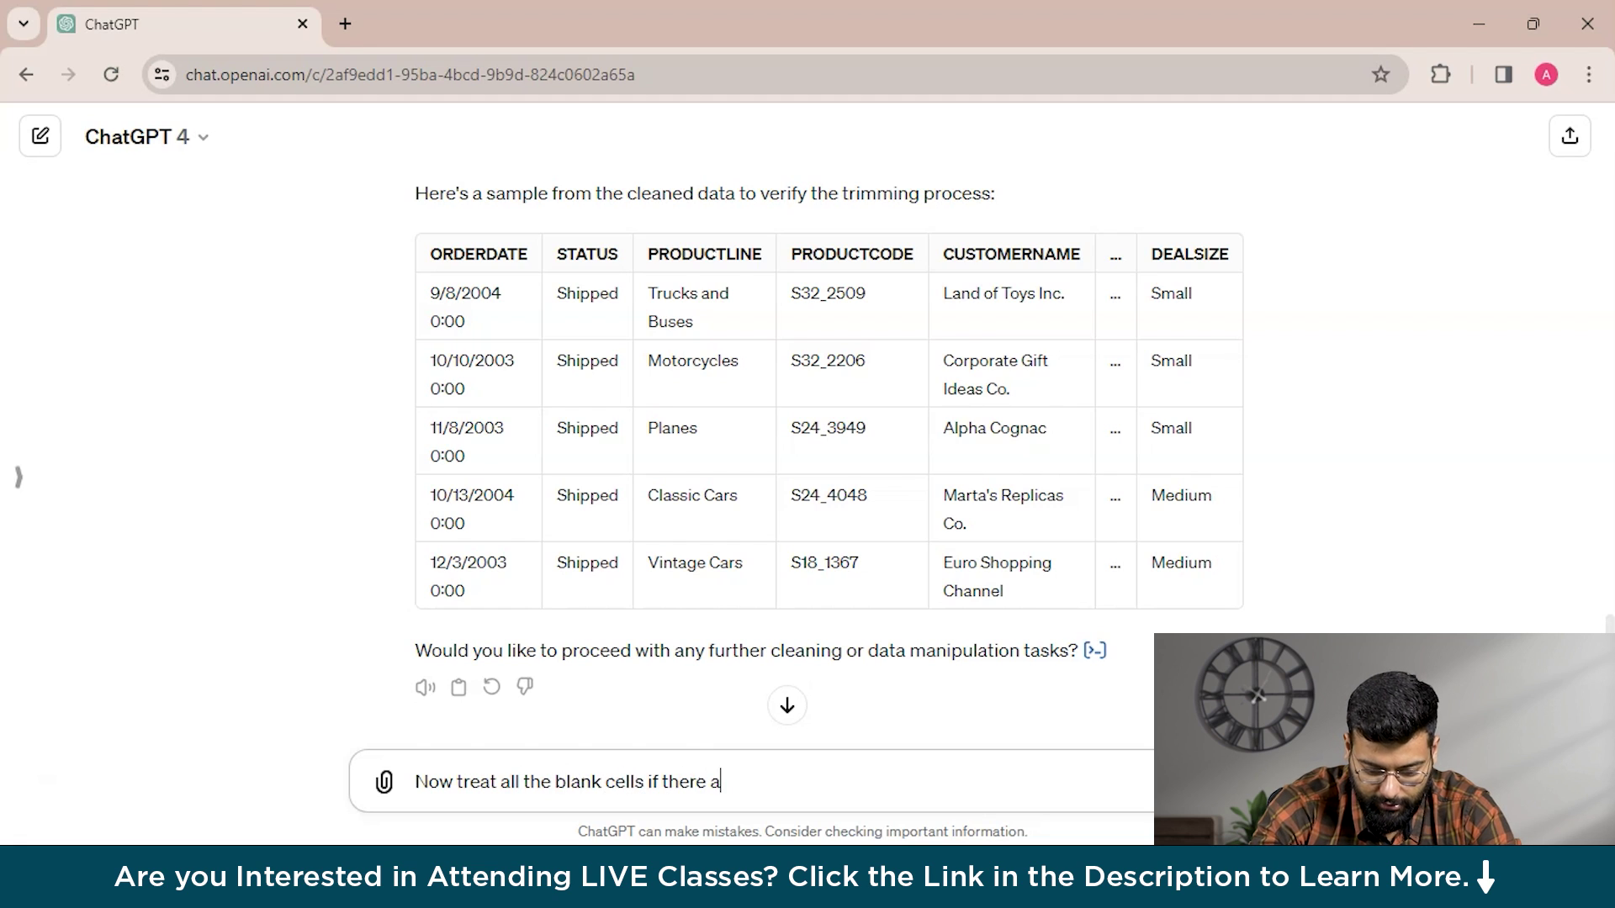
type("re any")
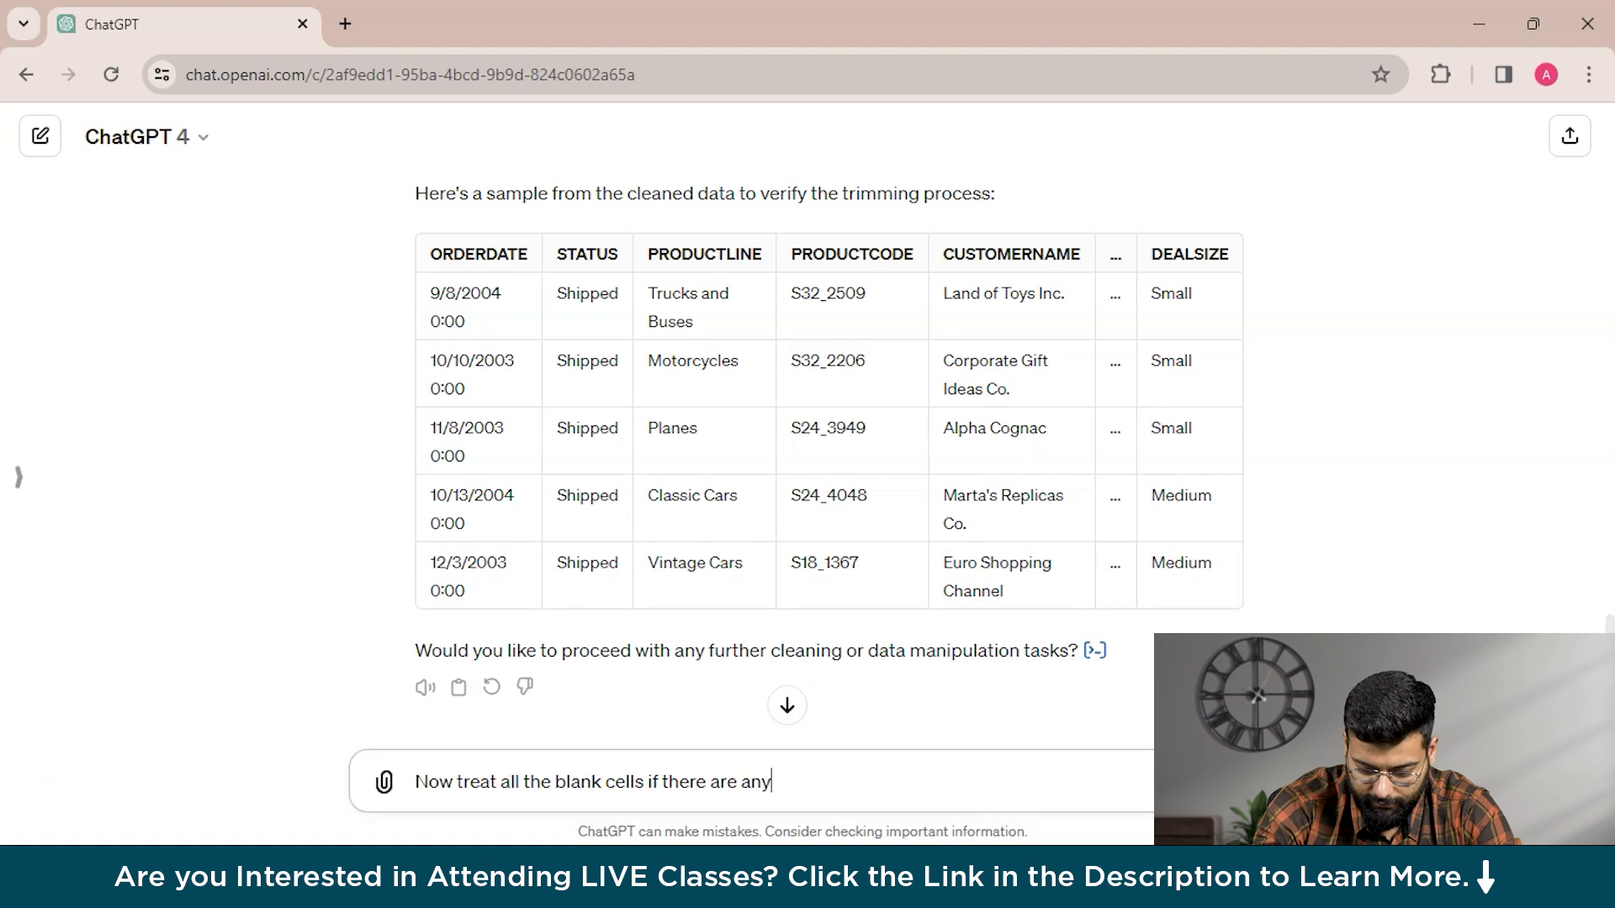
key("Return")
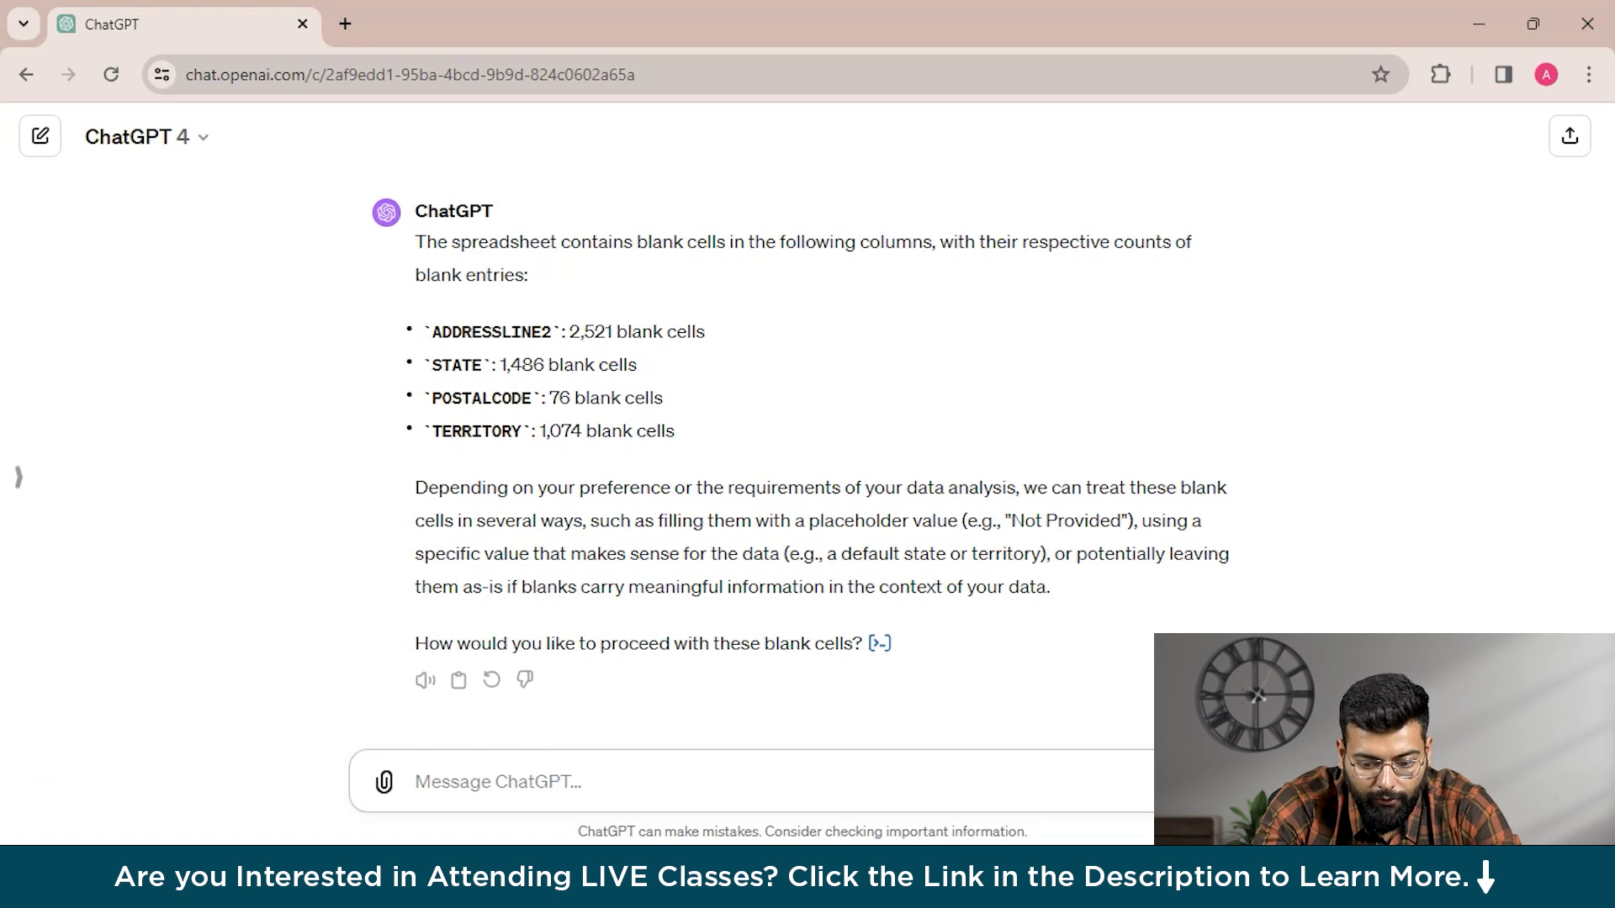
- Ask ChatGPT to fill the blank cells with the placeholder 'Not provided'
type("Provideaplaceholder insted that is")
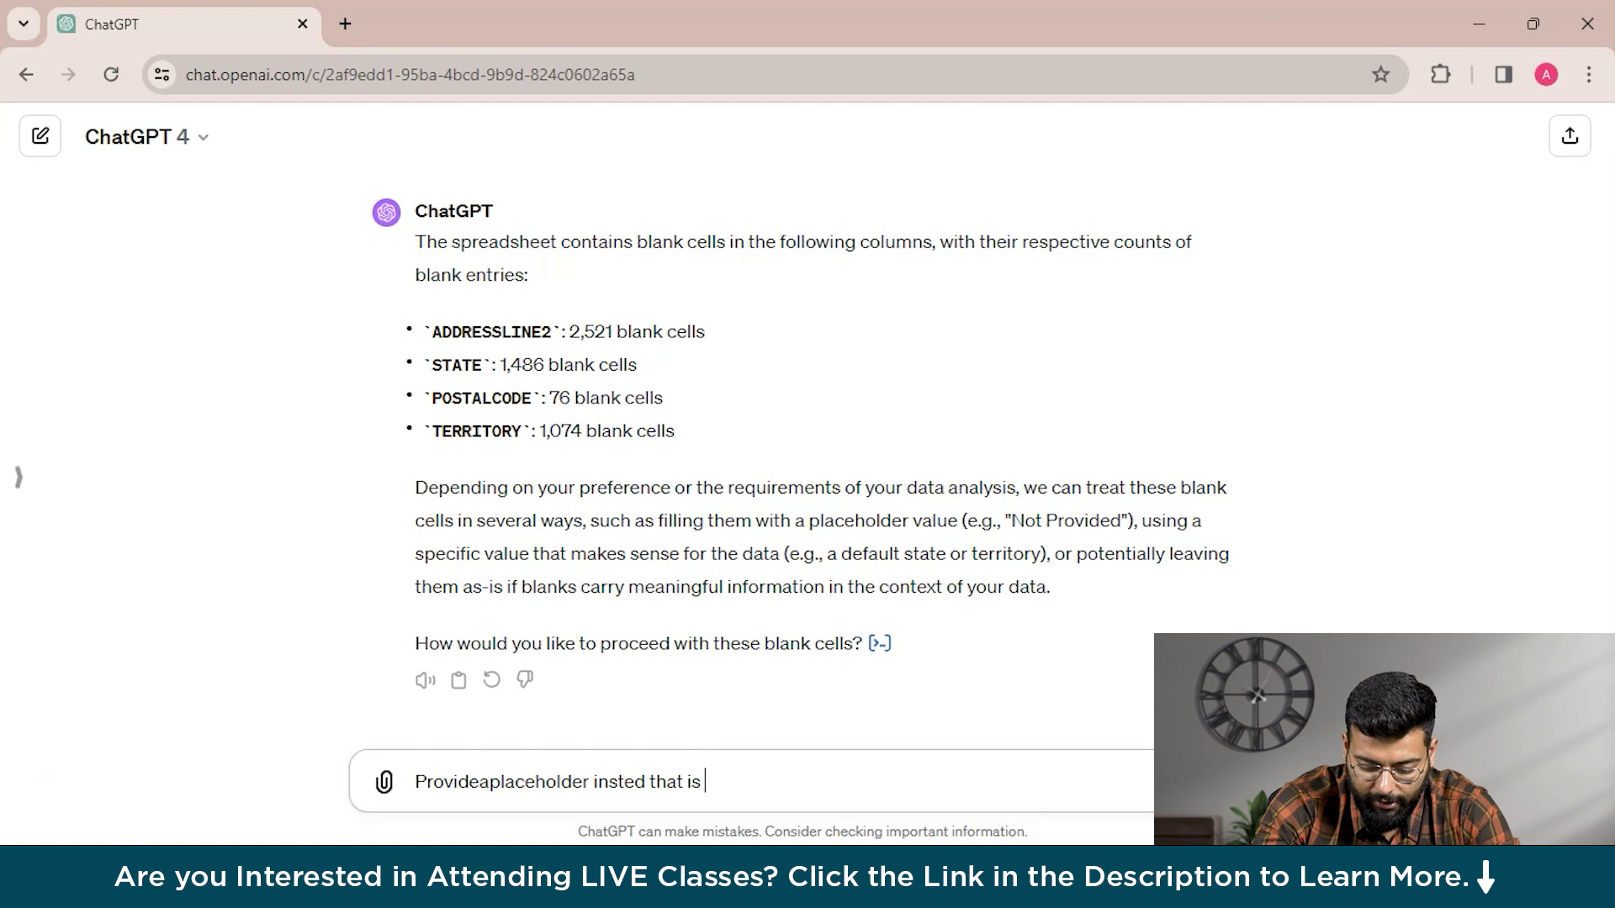
type(" Not provided")
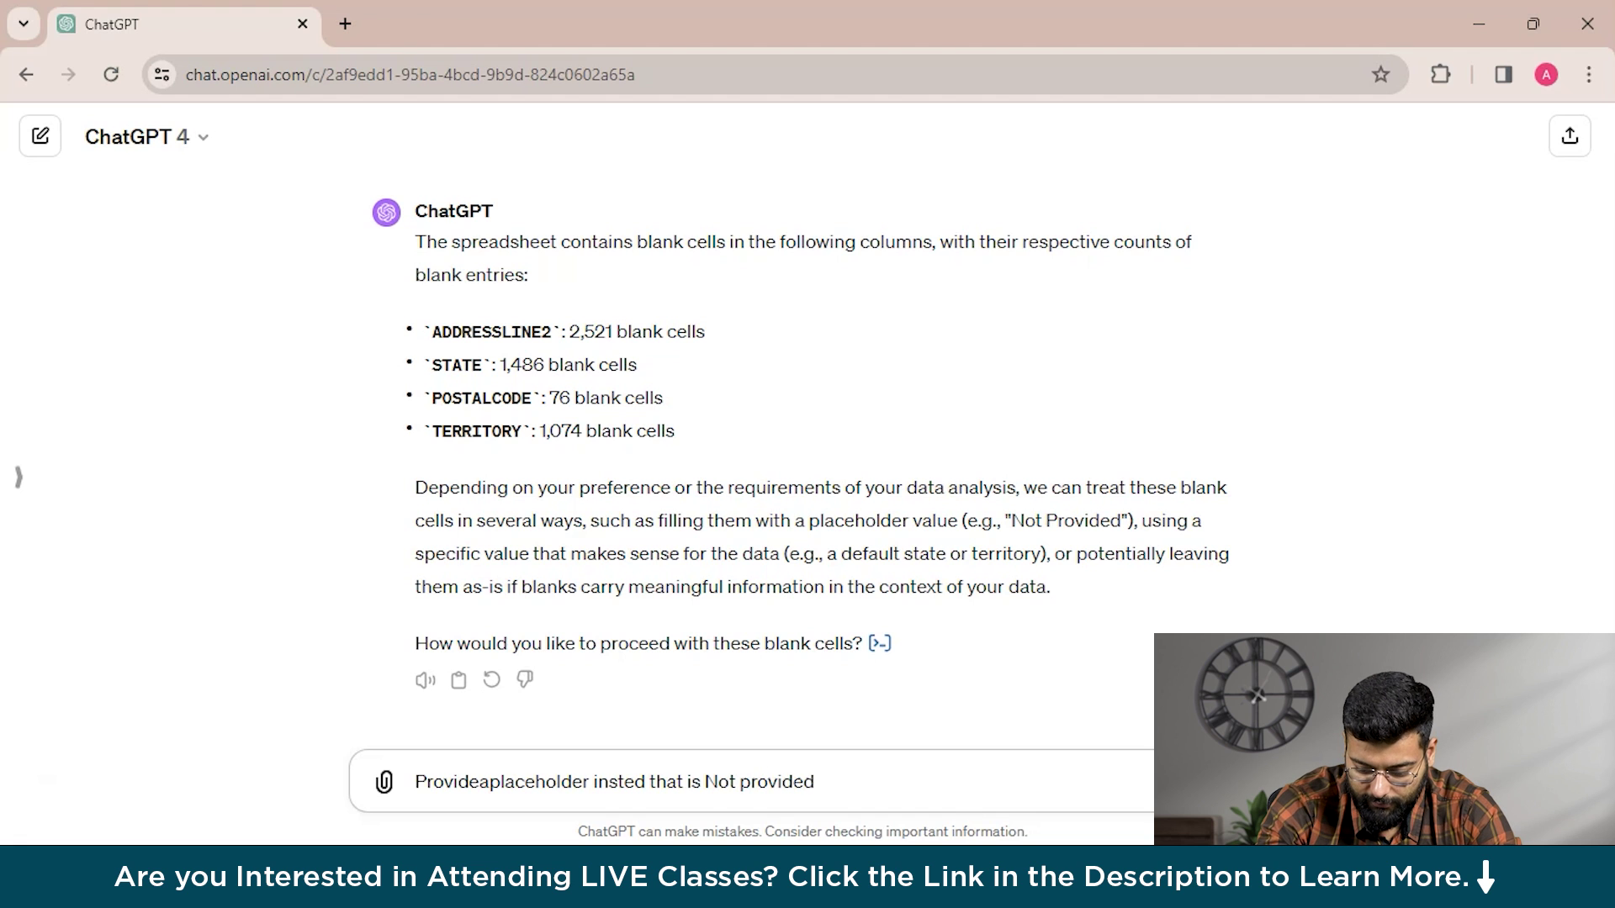
key("Return")
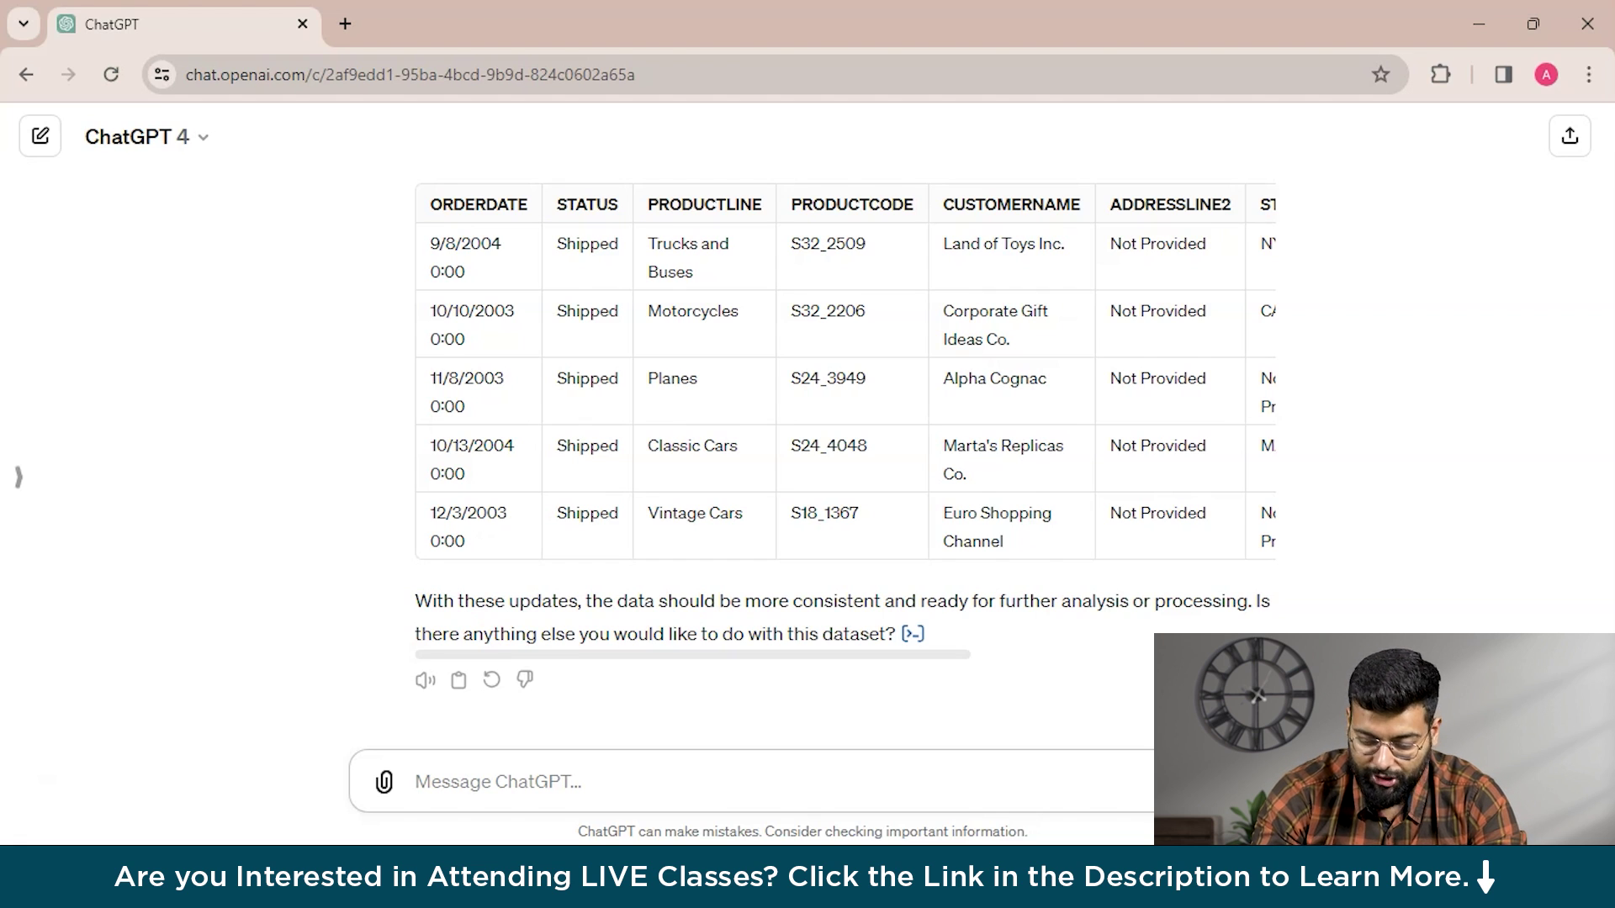
- Request a pivot table and corresponding chart analyzing sales performance by region
type("Please ")
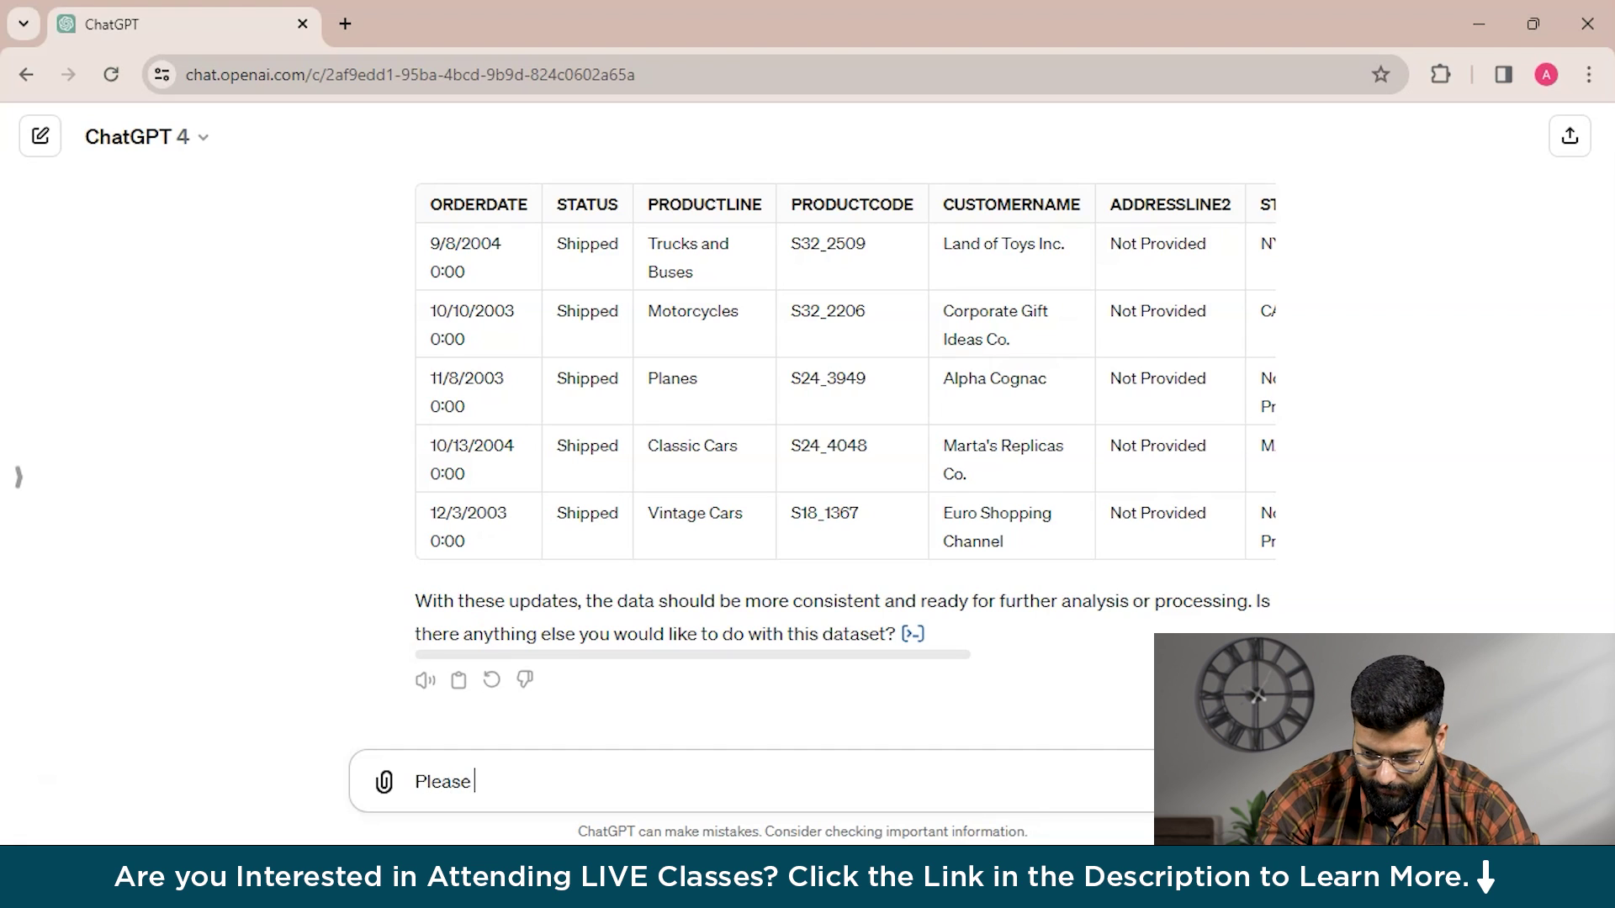
type("create a ")
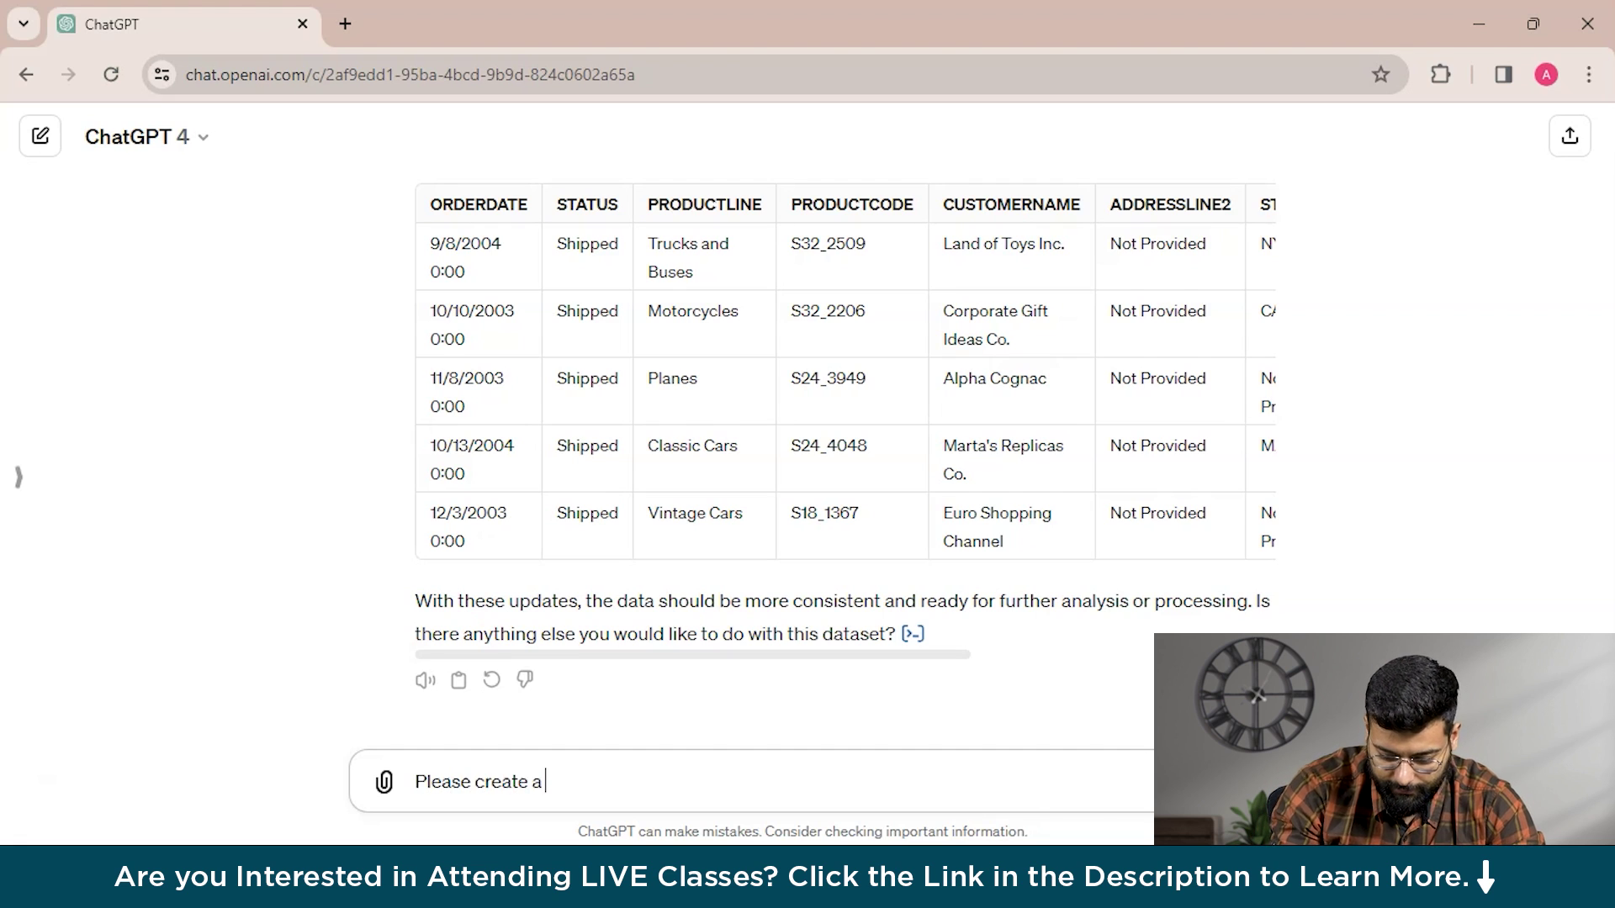
type("pivot table and a co")
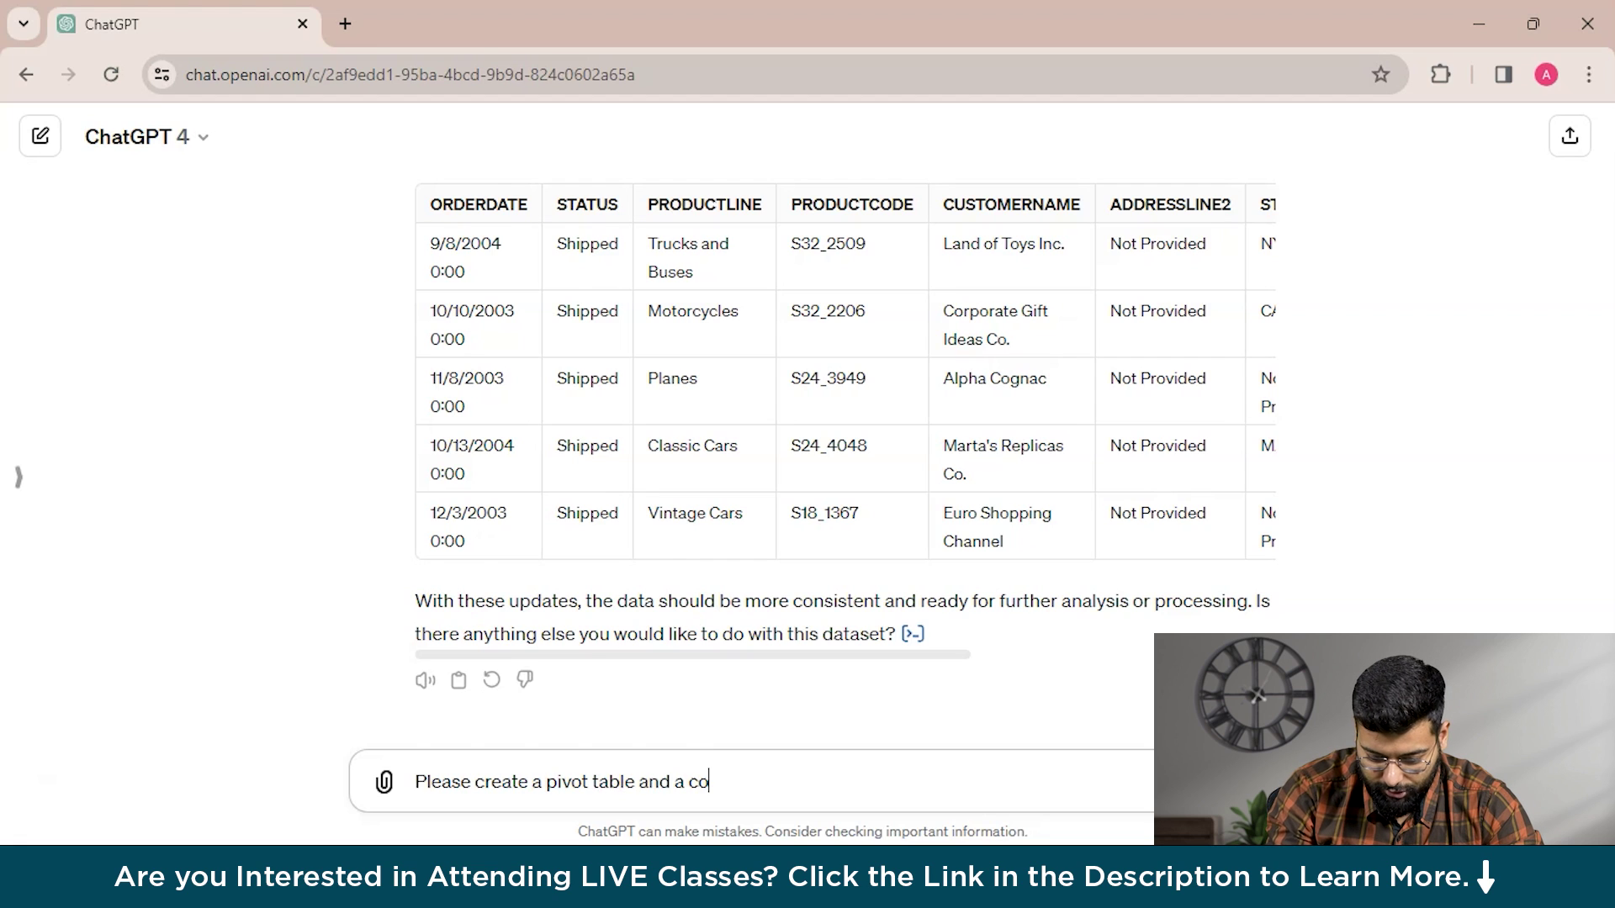
type("rrespondin")
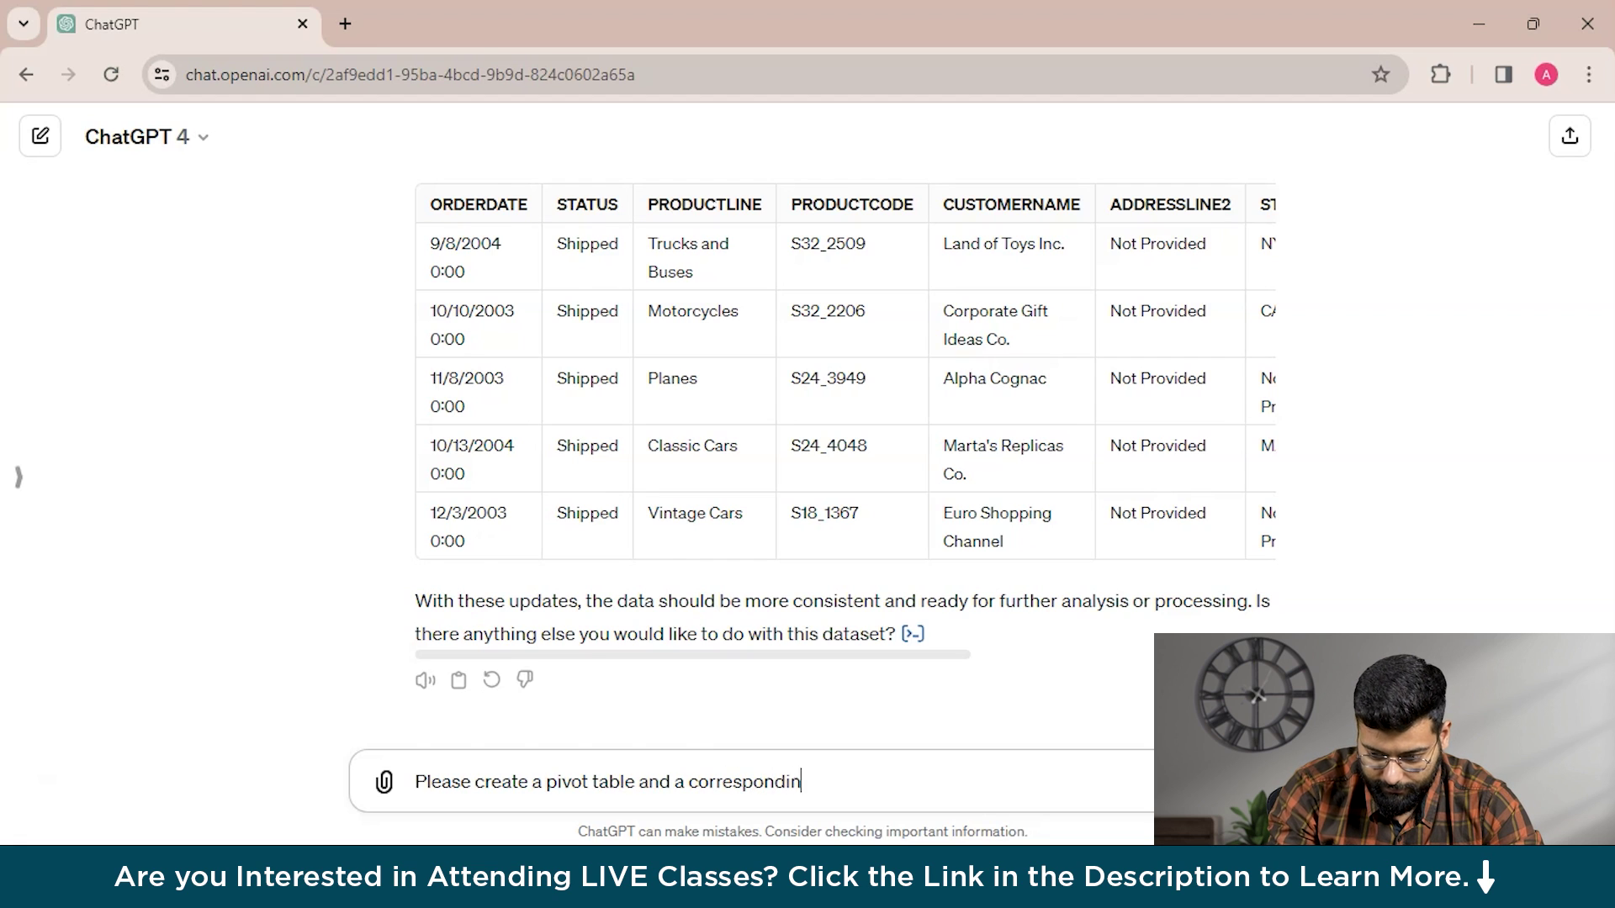
type("g char")
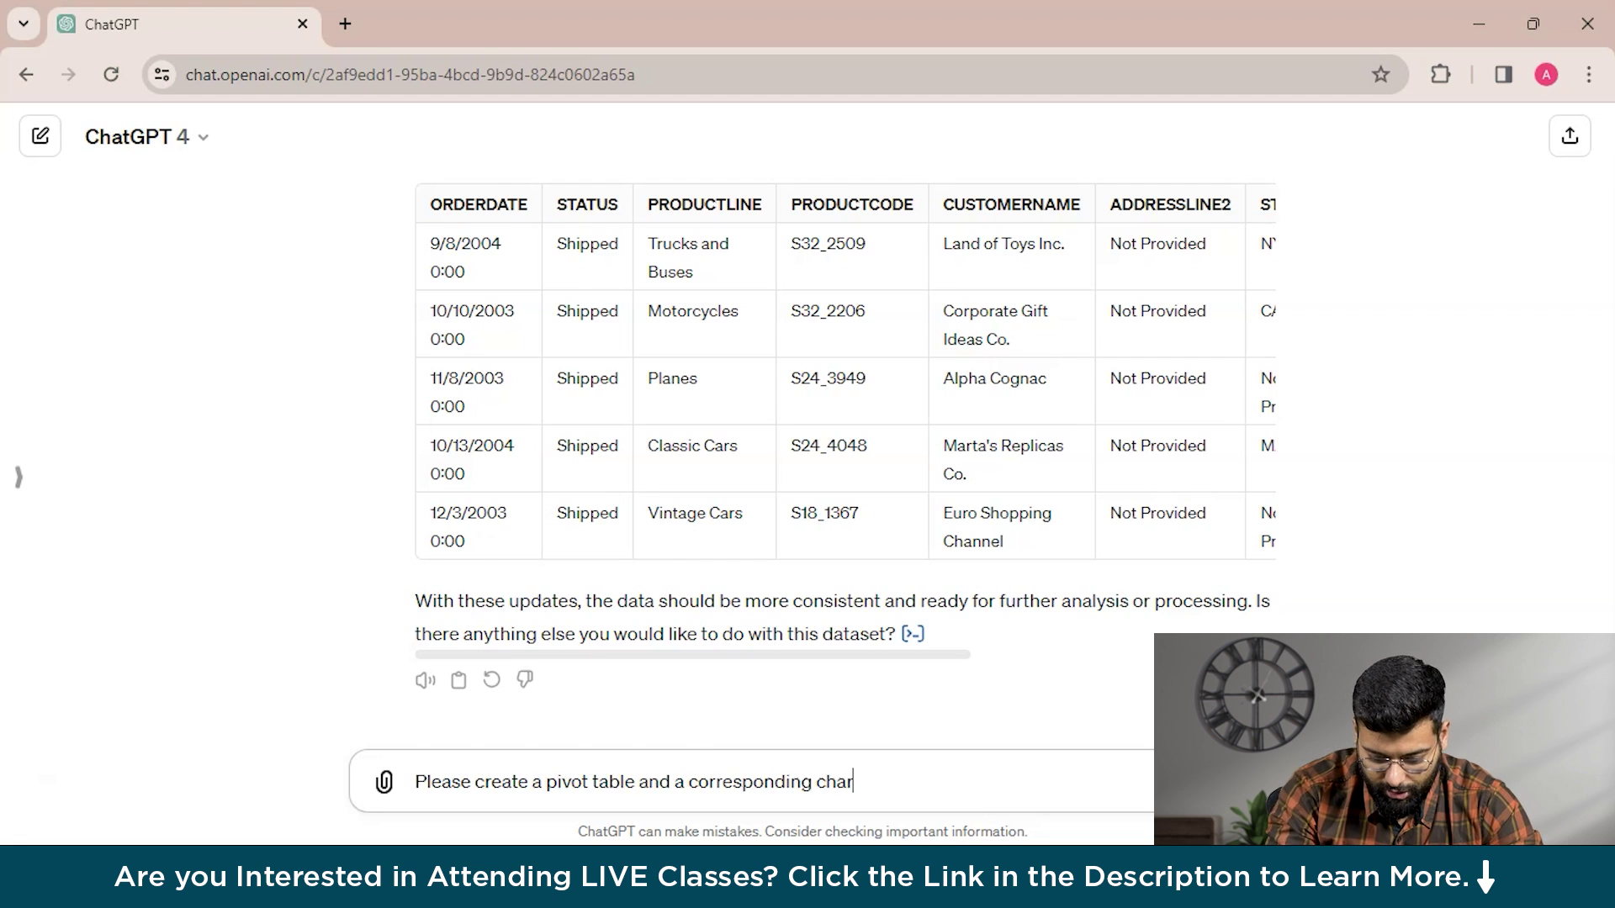
type("t to ana")
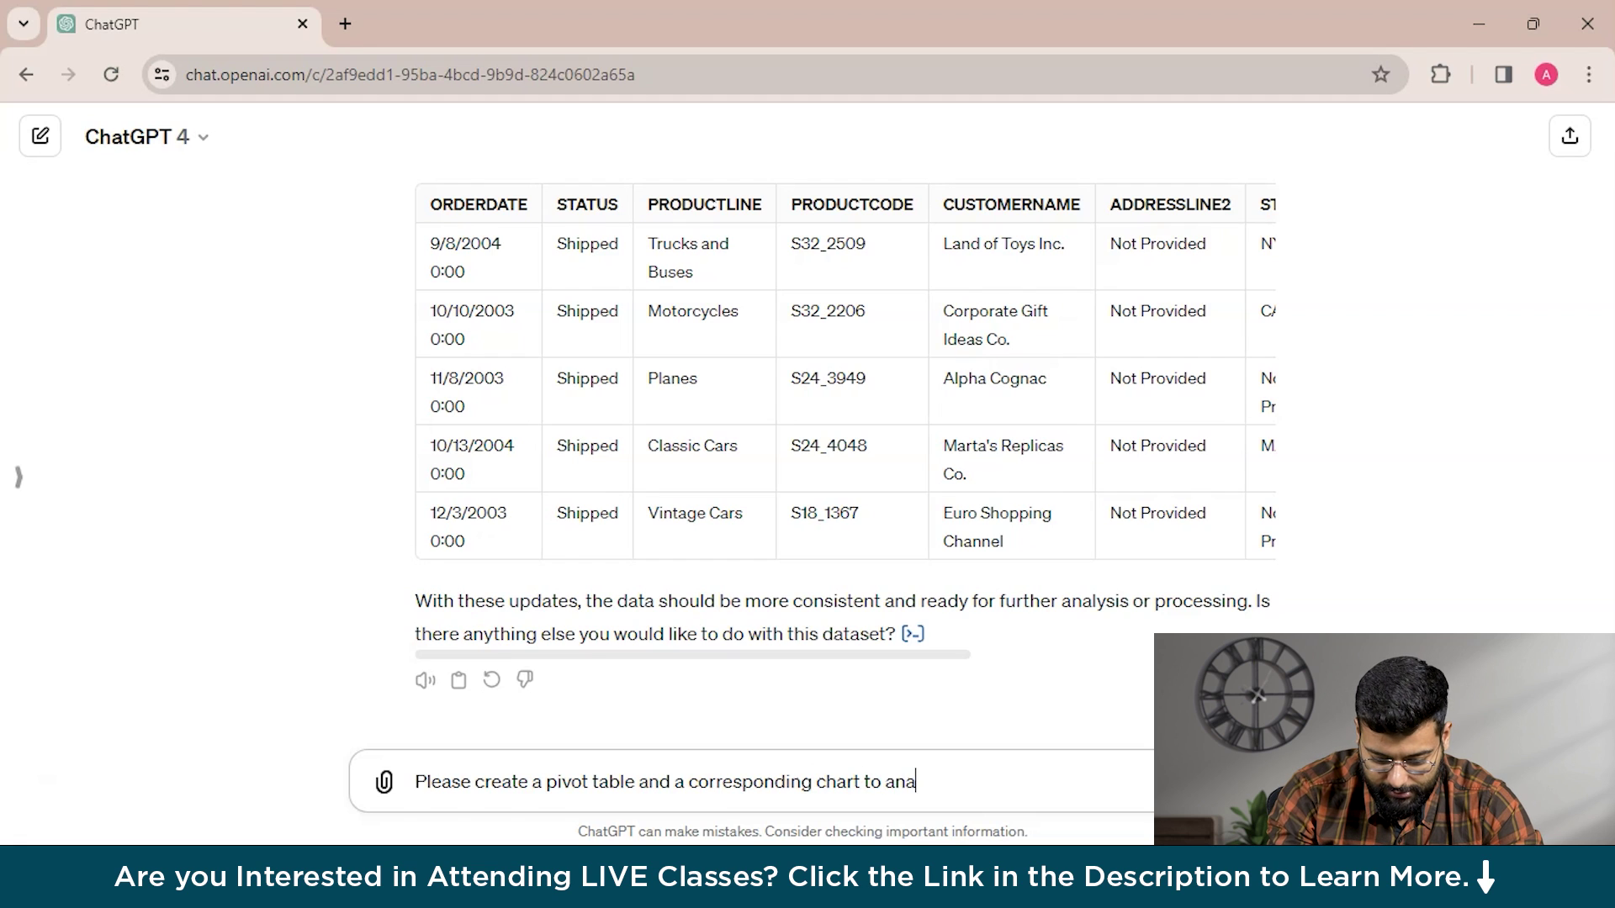
type("lyze sale")
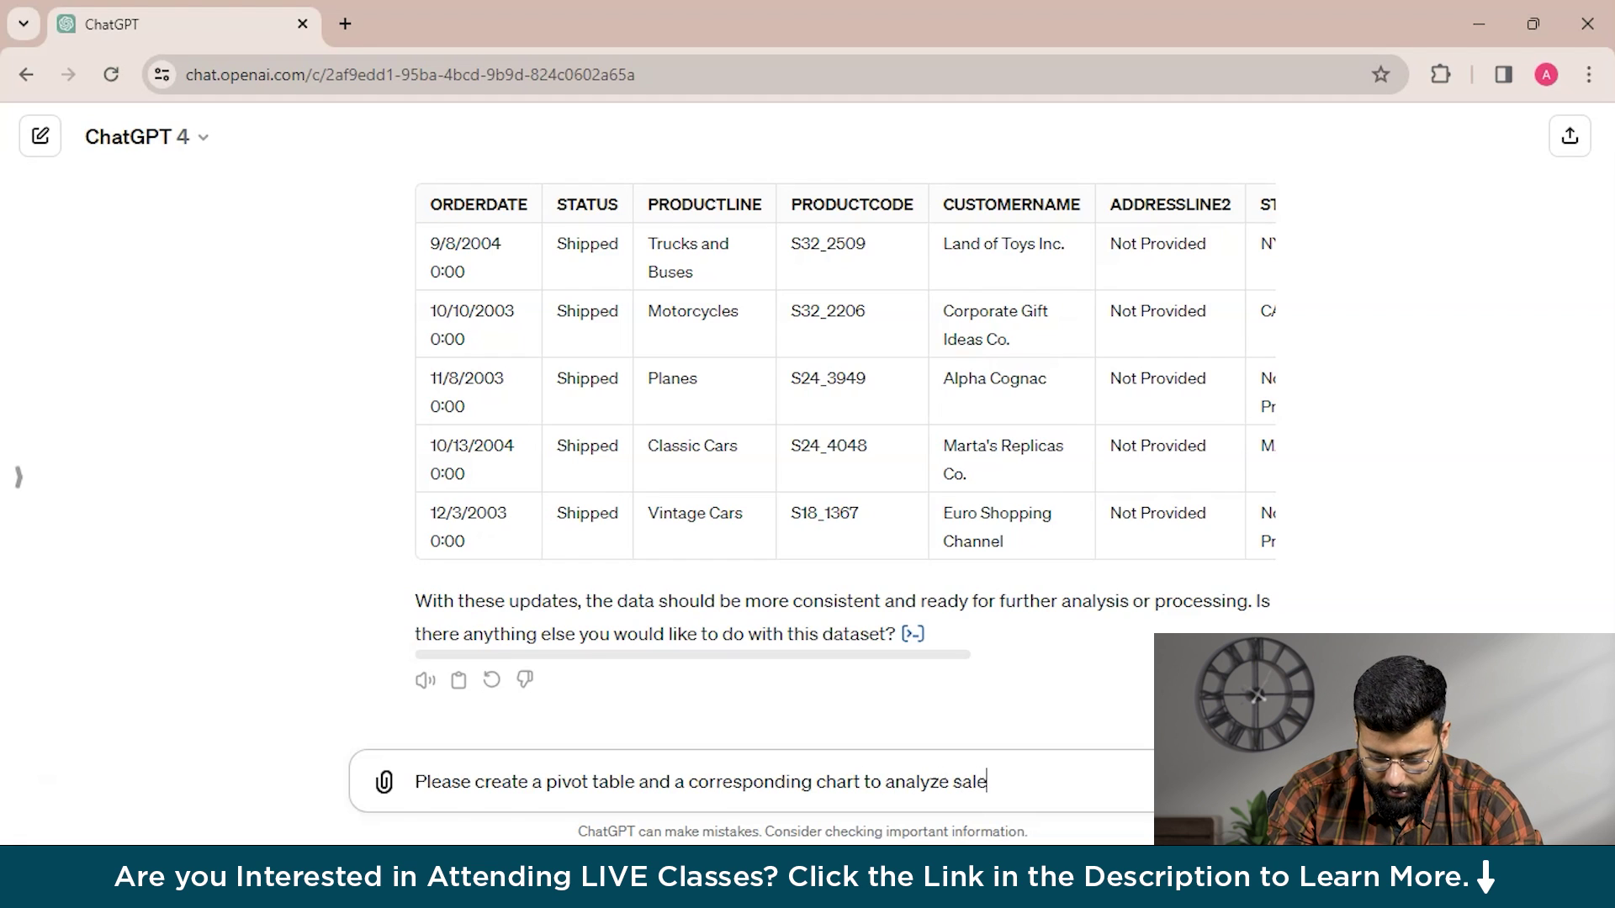
type("s pro")
key("BackSpace")
key("BackSpace")
type("erformance")
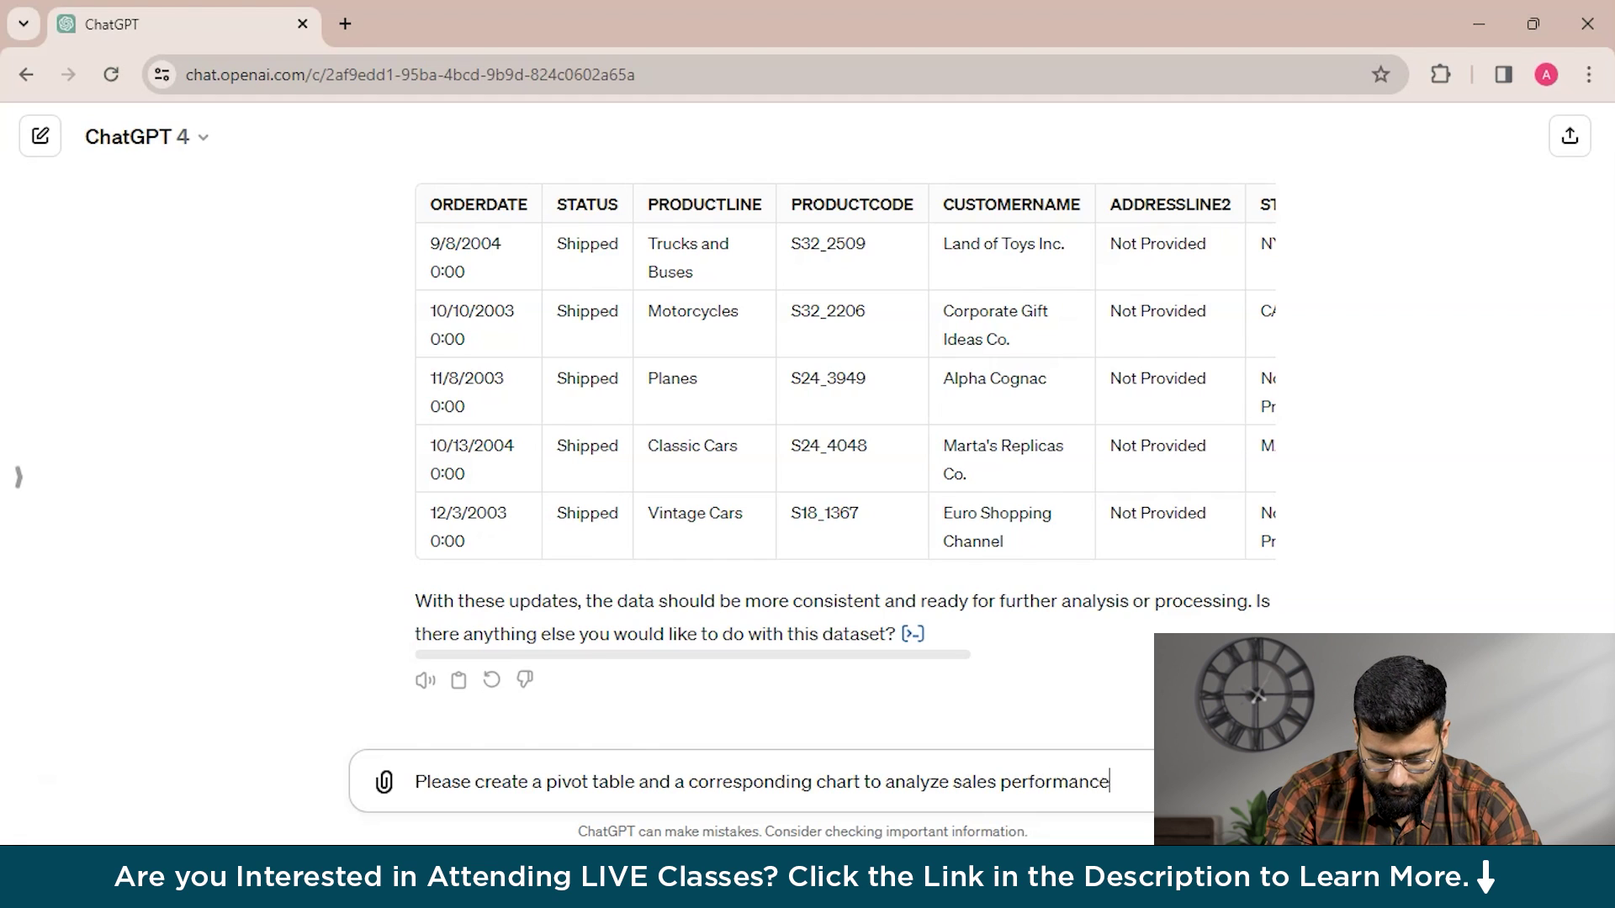
type(" by re")
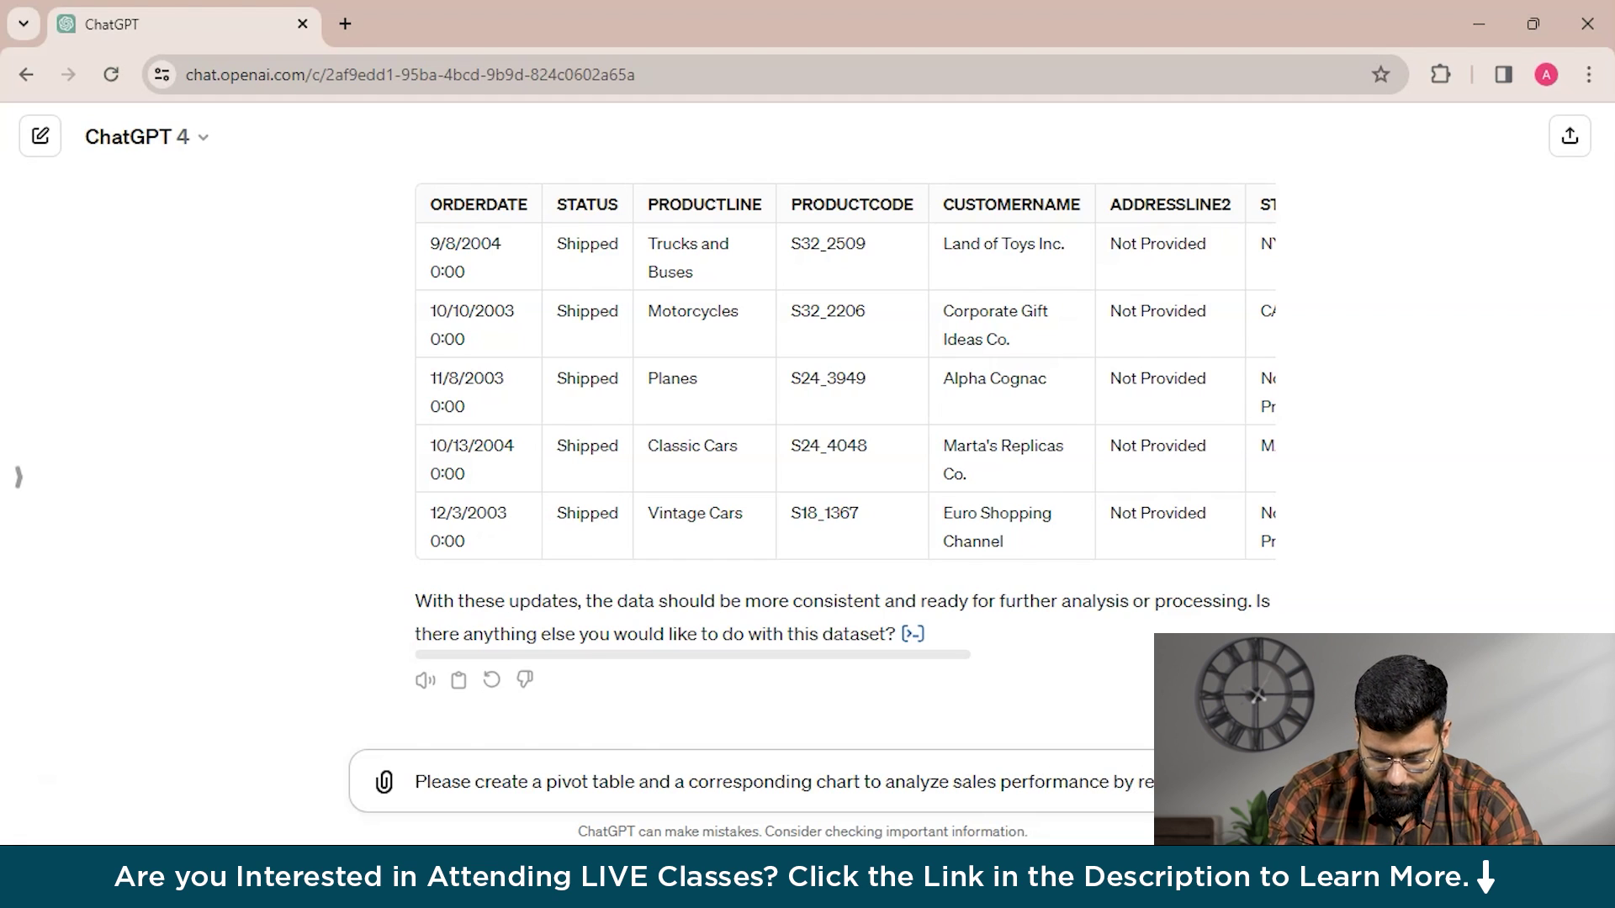
key("Return")
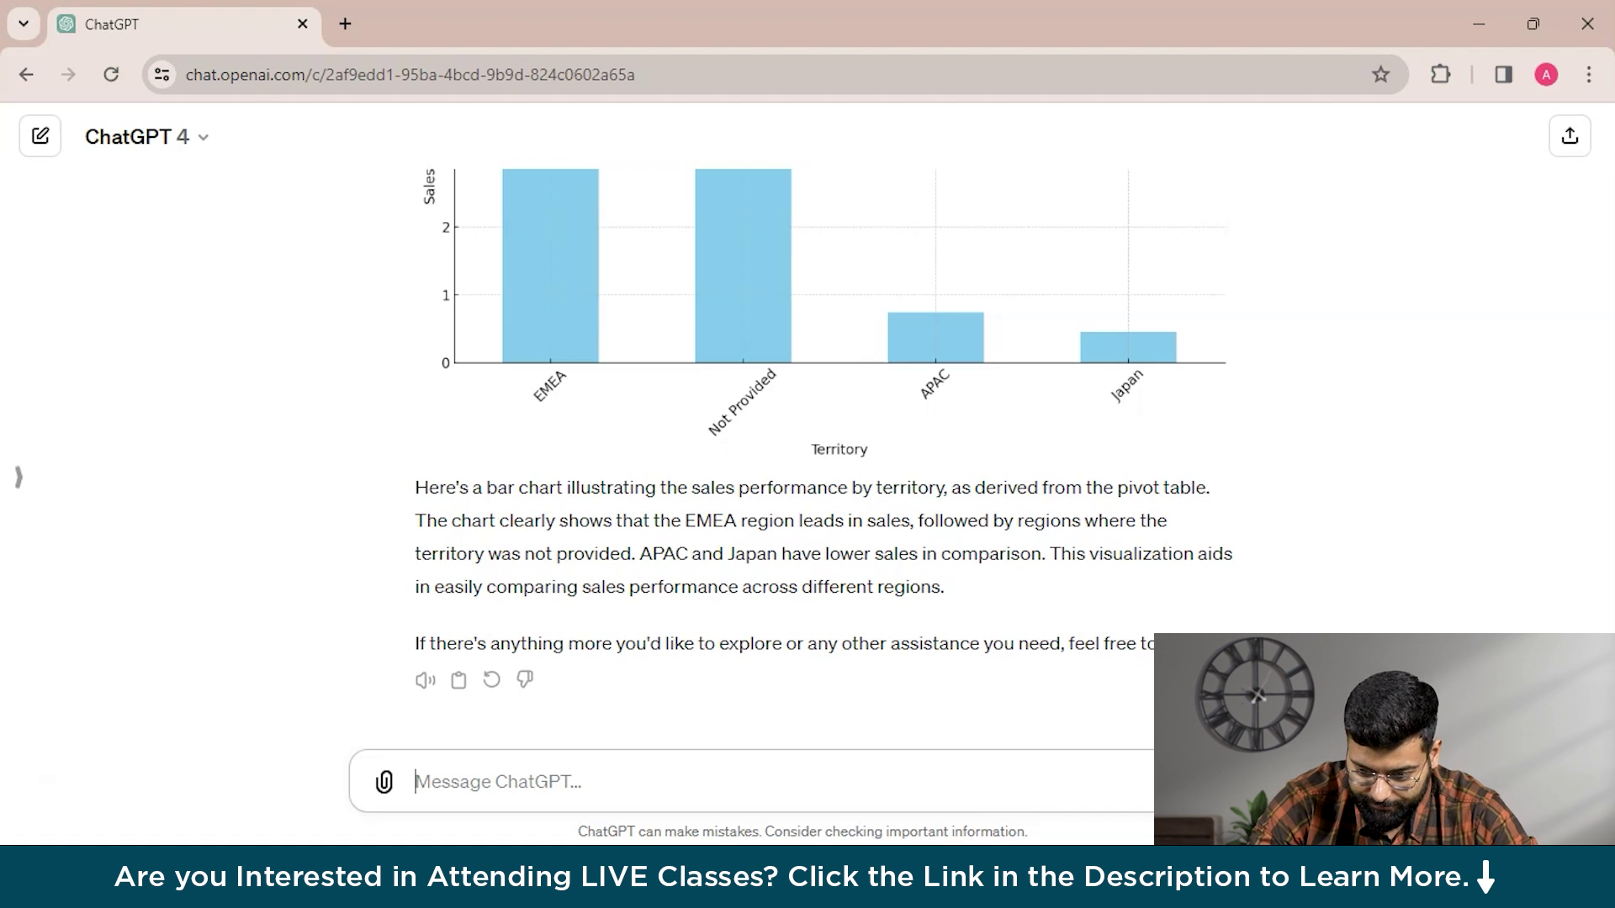
- Ask ChatGPT to help build a model predicting future sales from historical data
type("can you as")
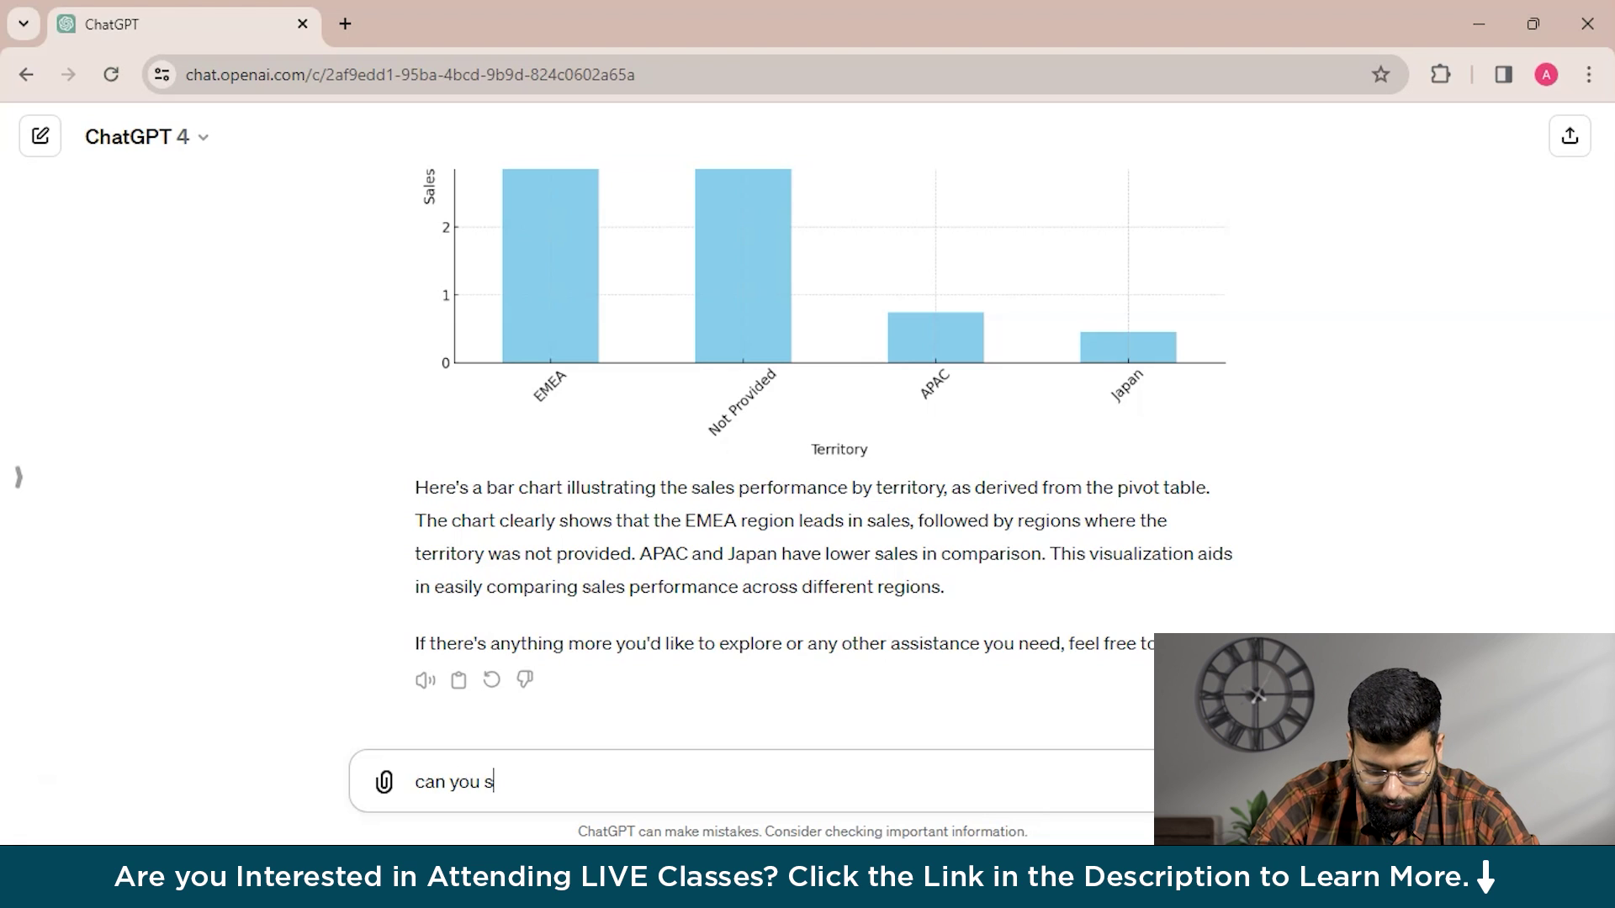
type("sist me")
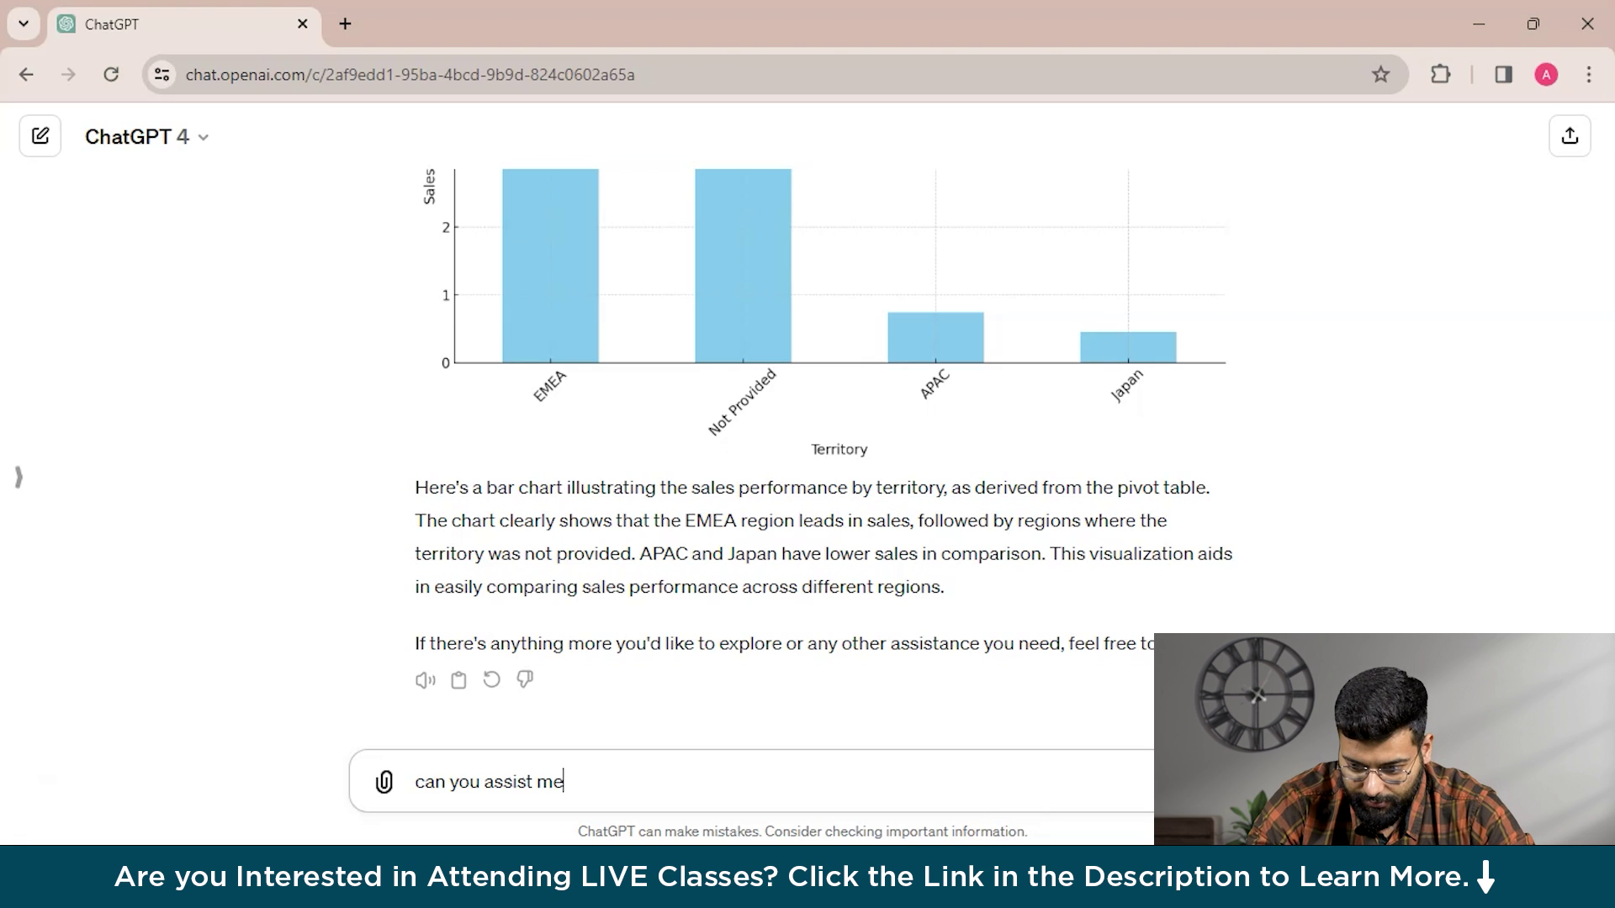
type(" in buil")
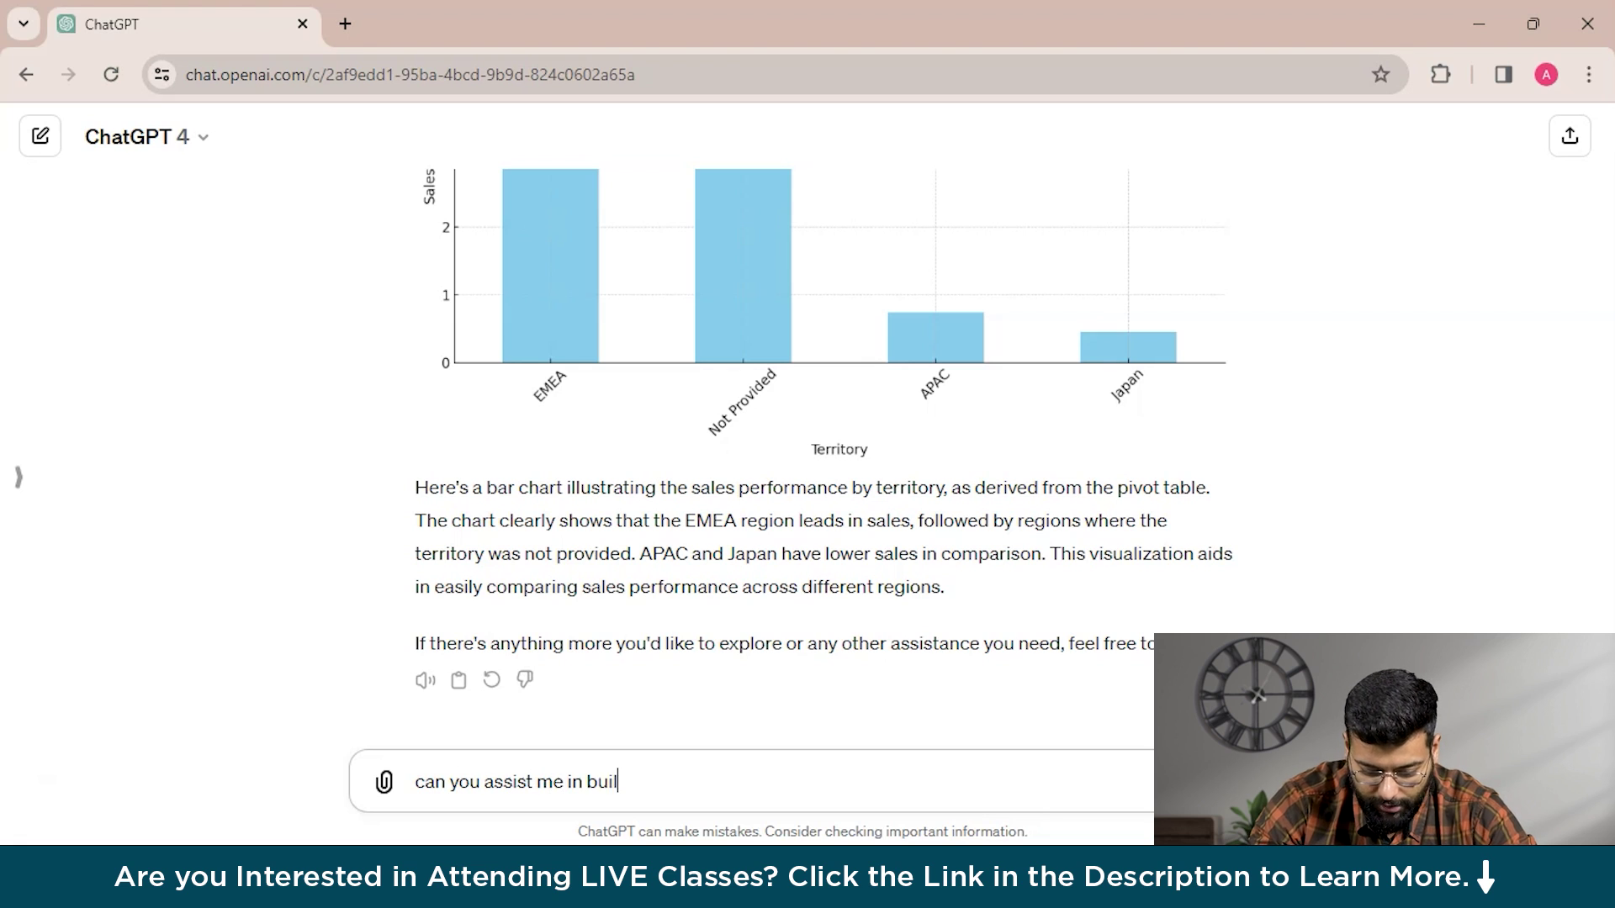
type("ding a ")
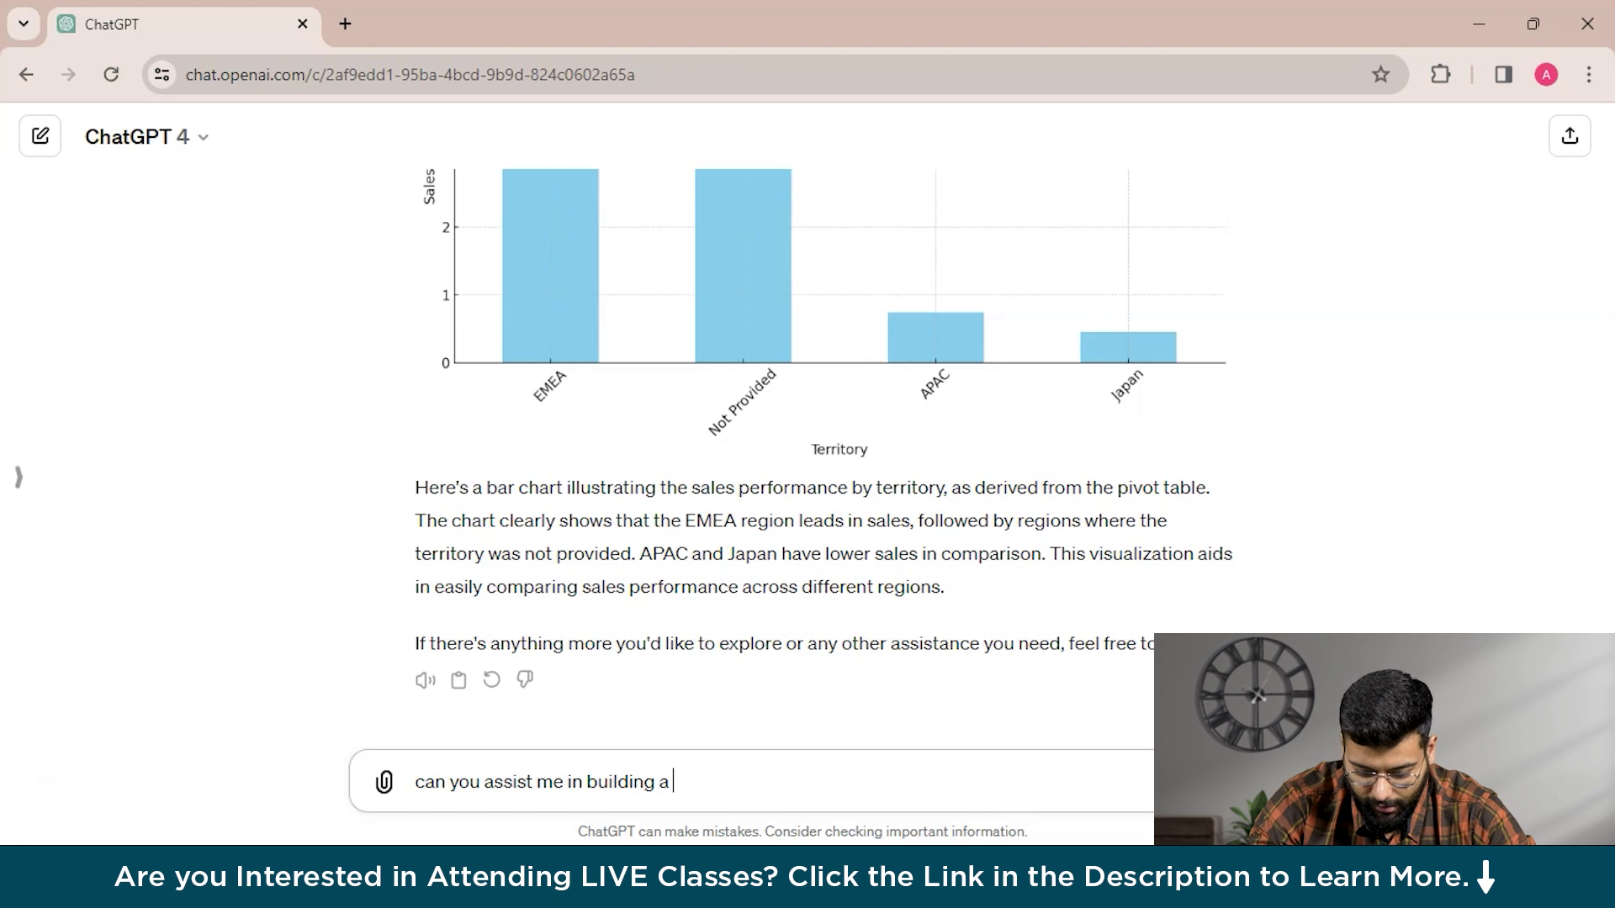
type("forecas")
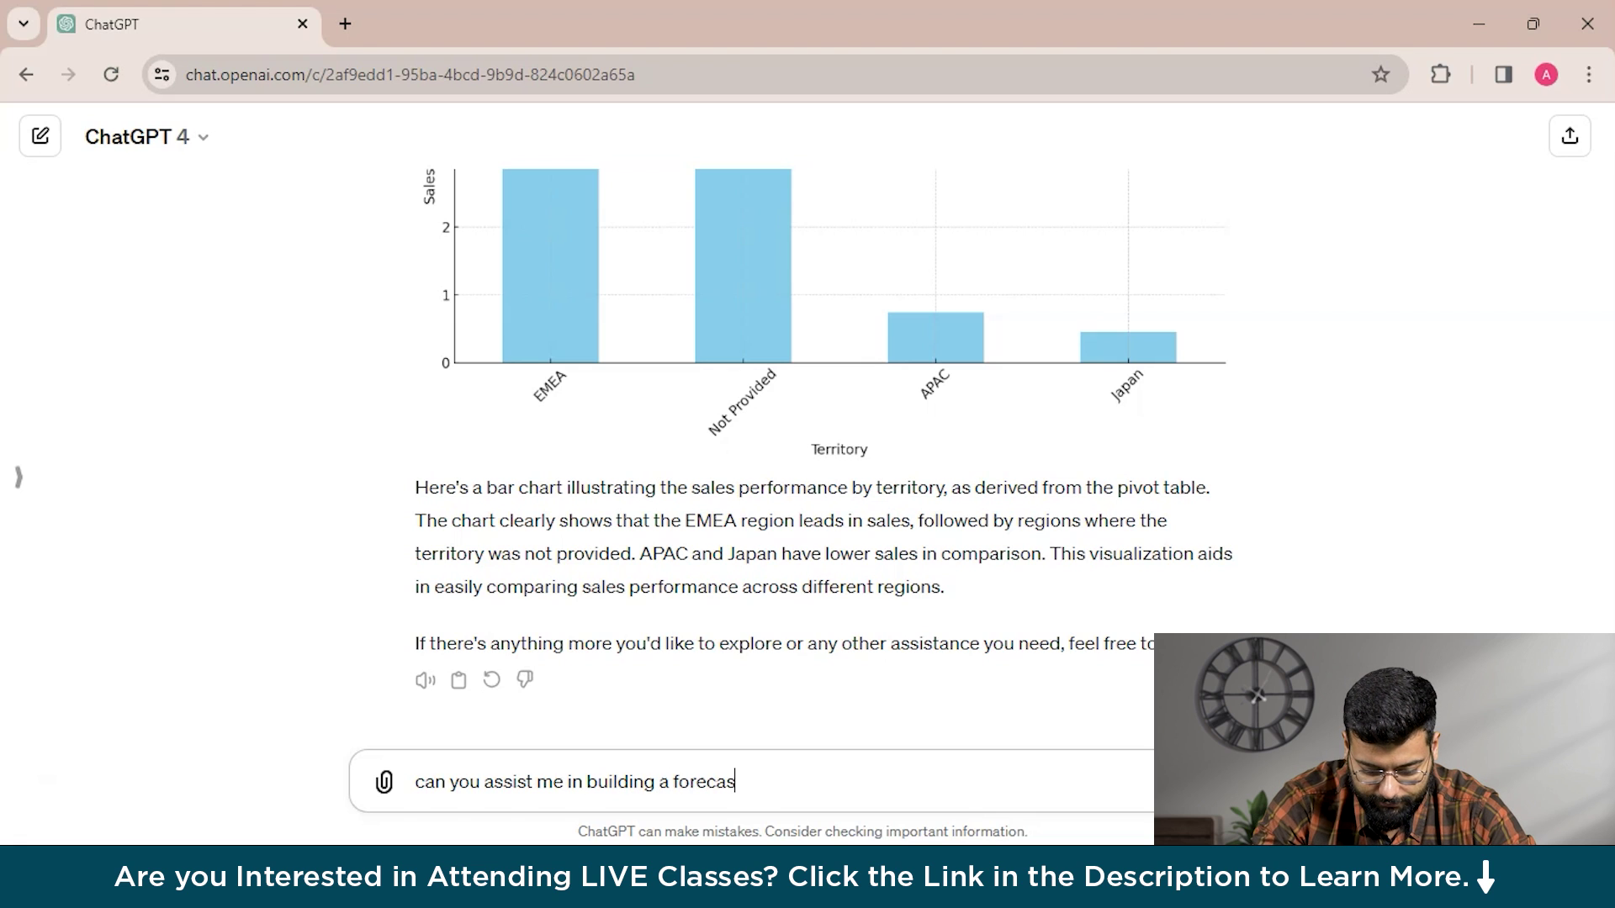
type("ting model to ")
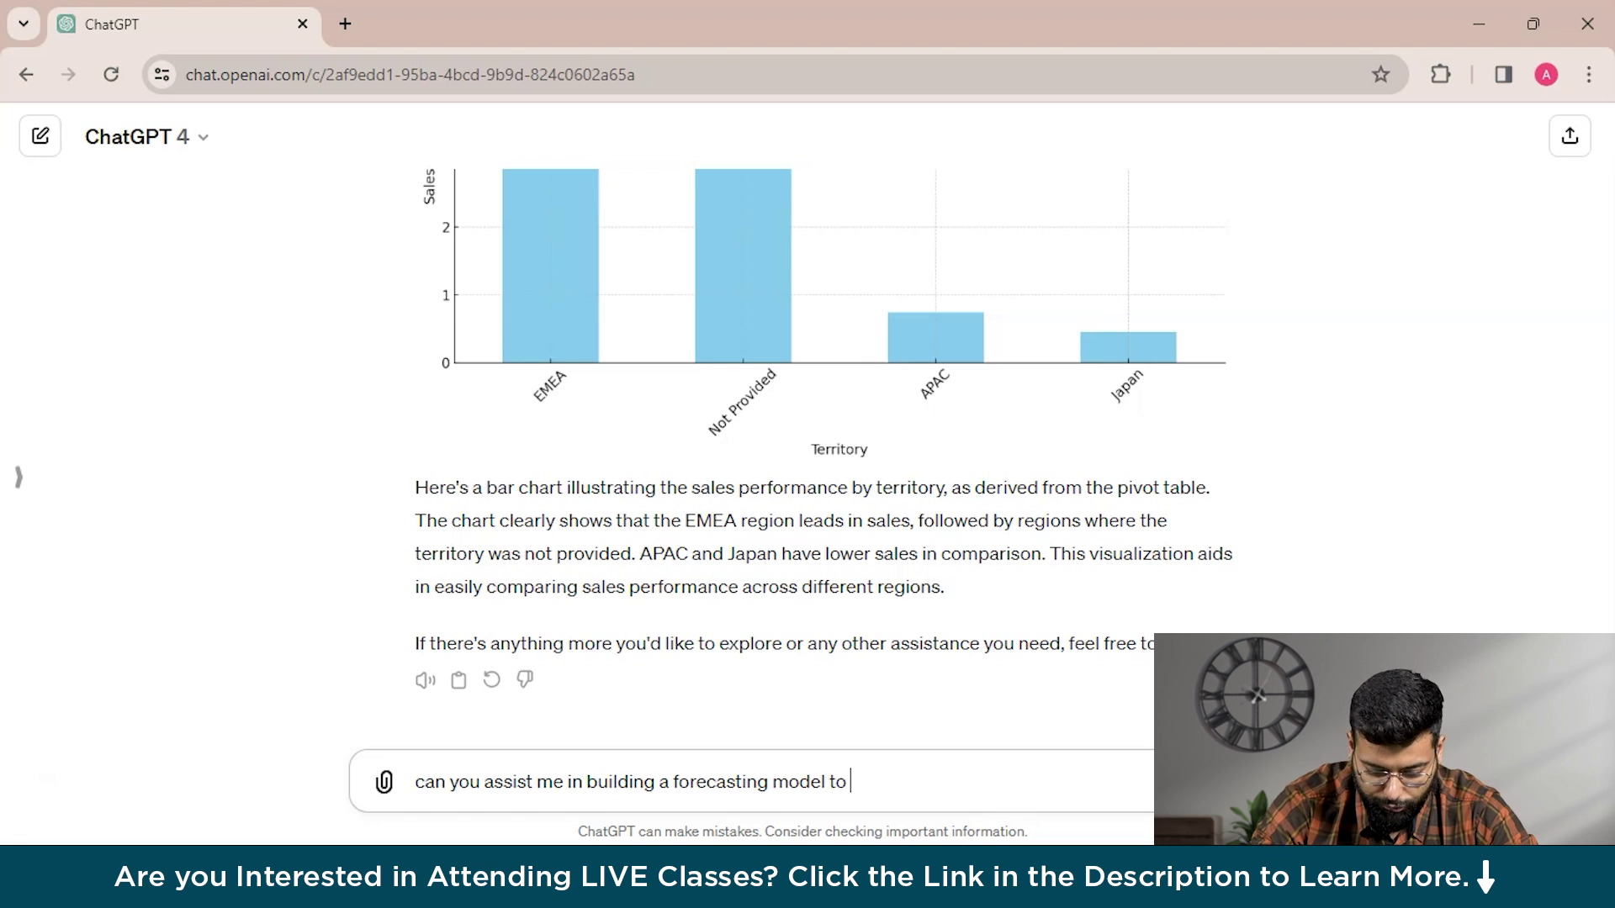
type("predict f")
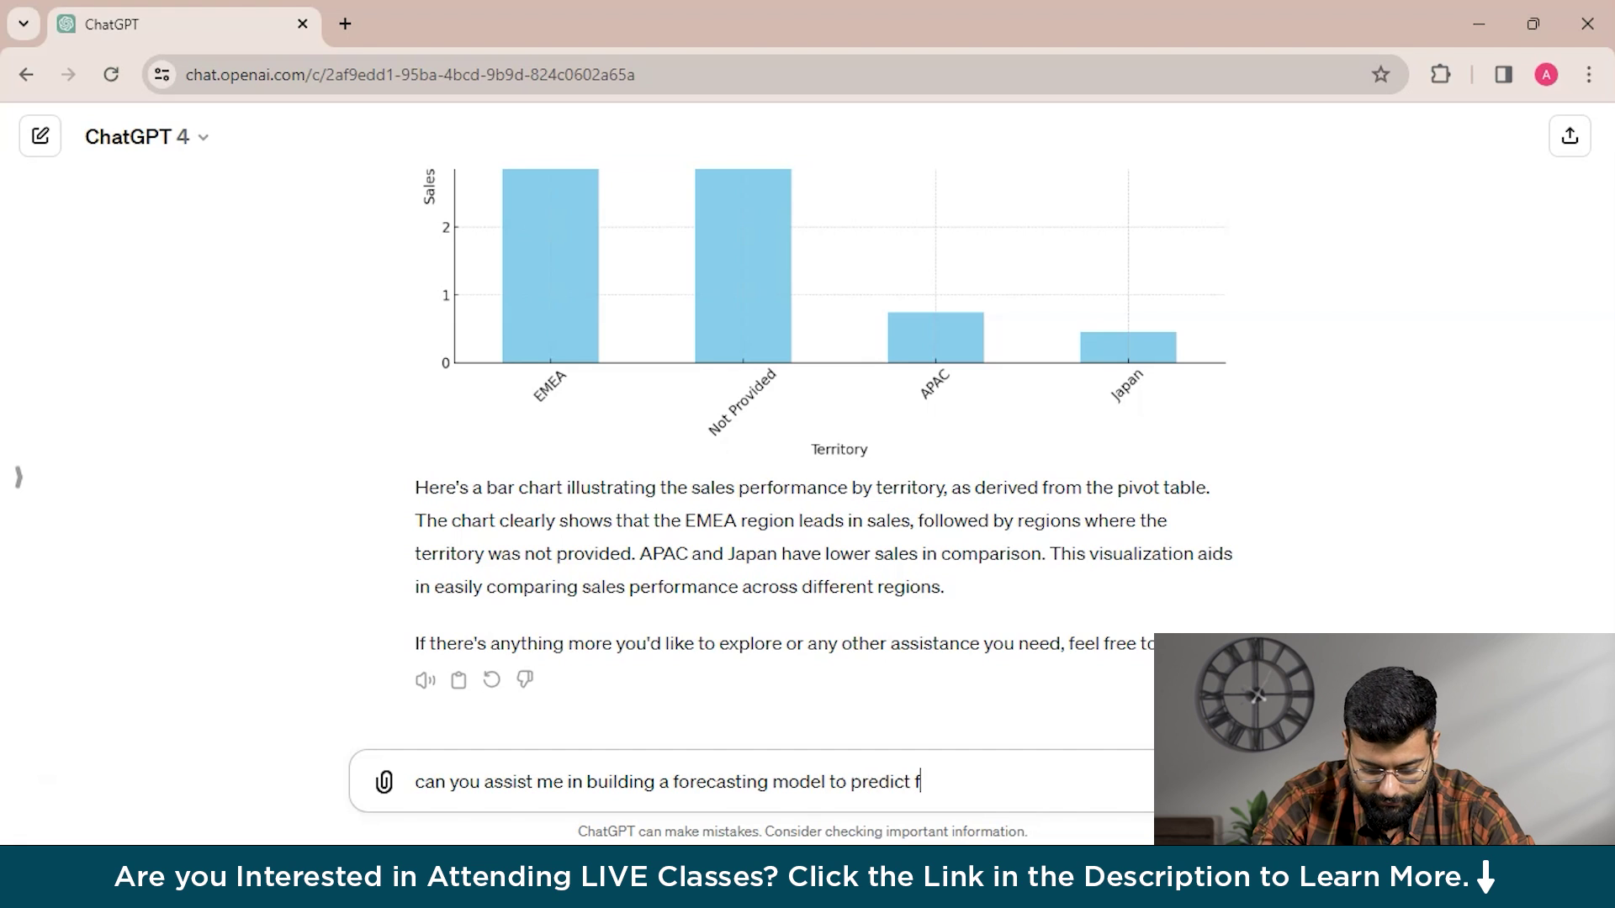
type("uture sales based ")
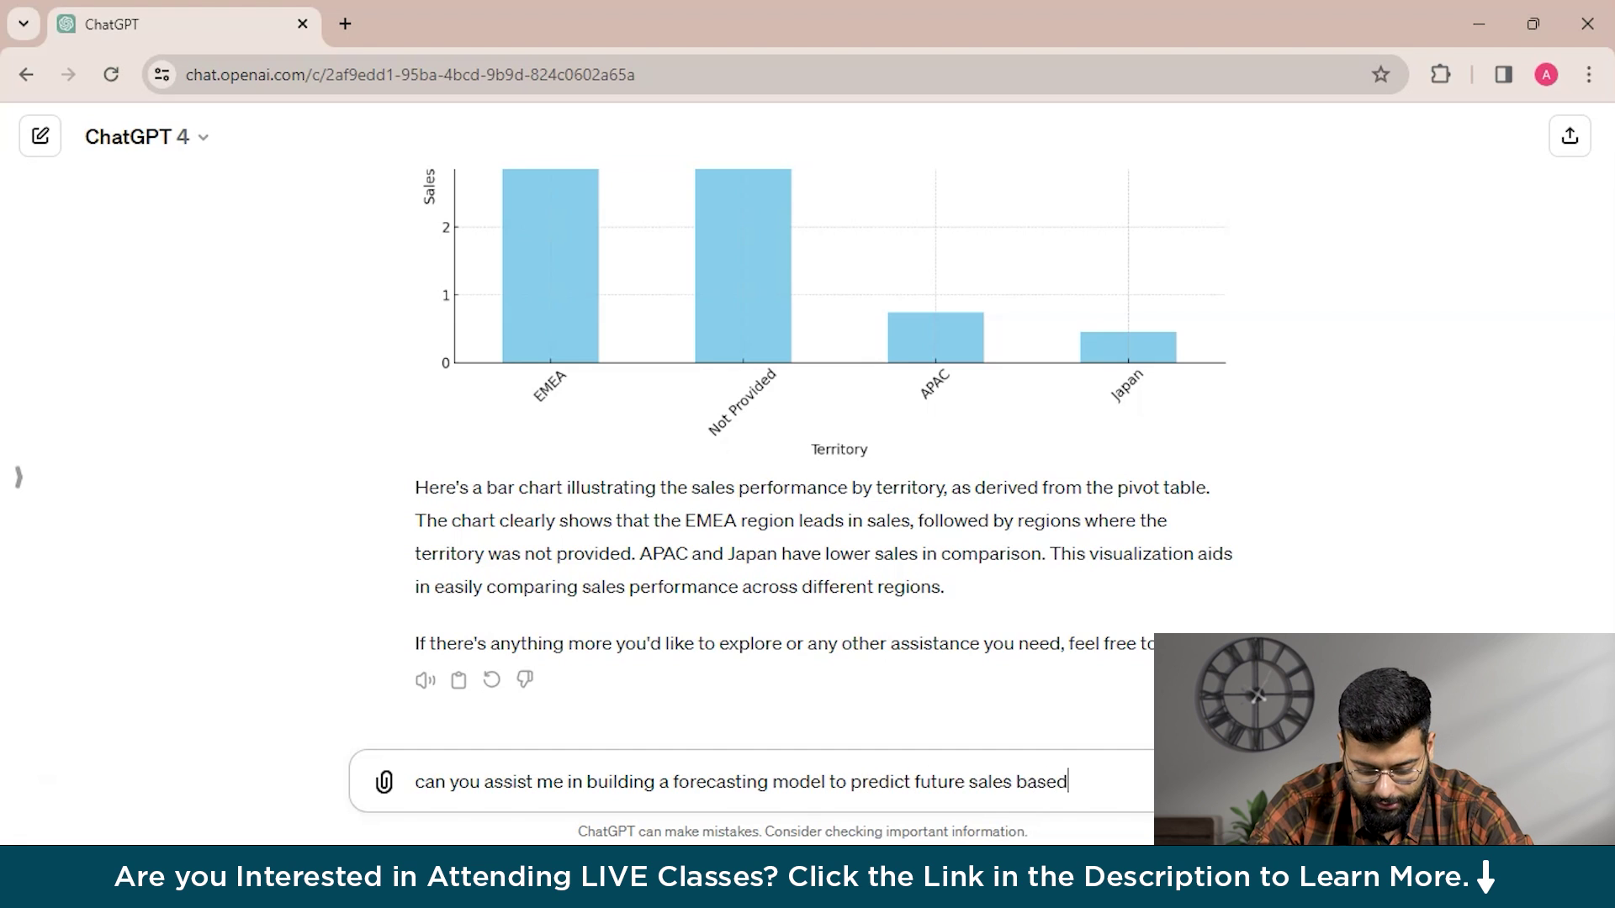
type("on histori")
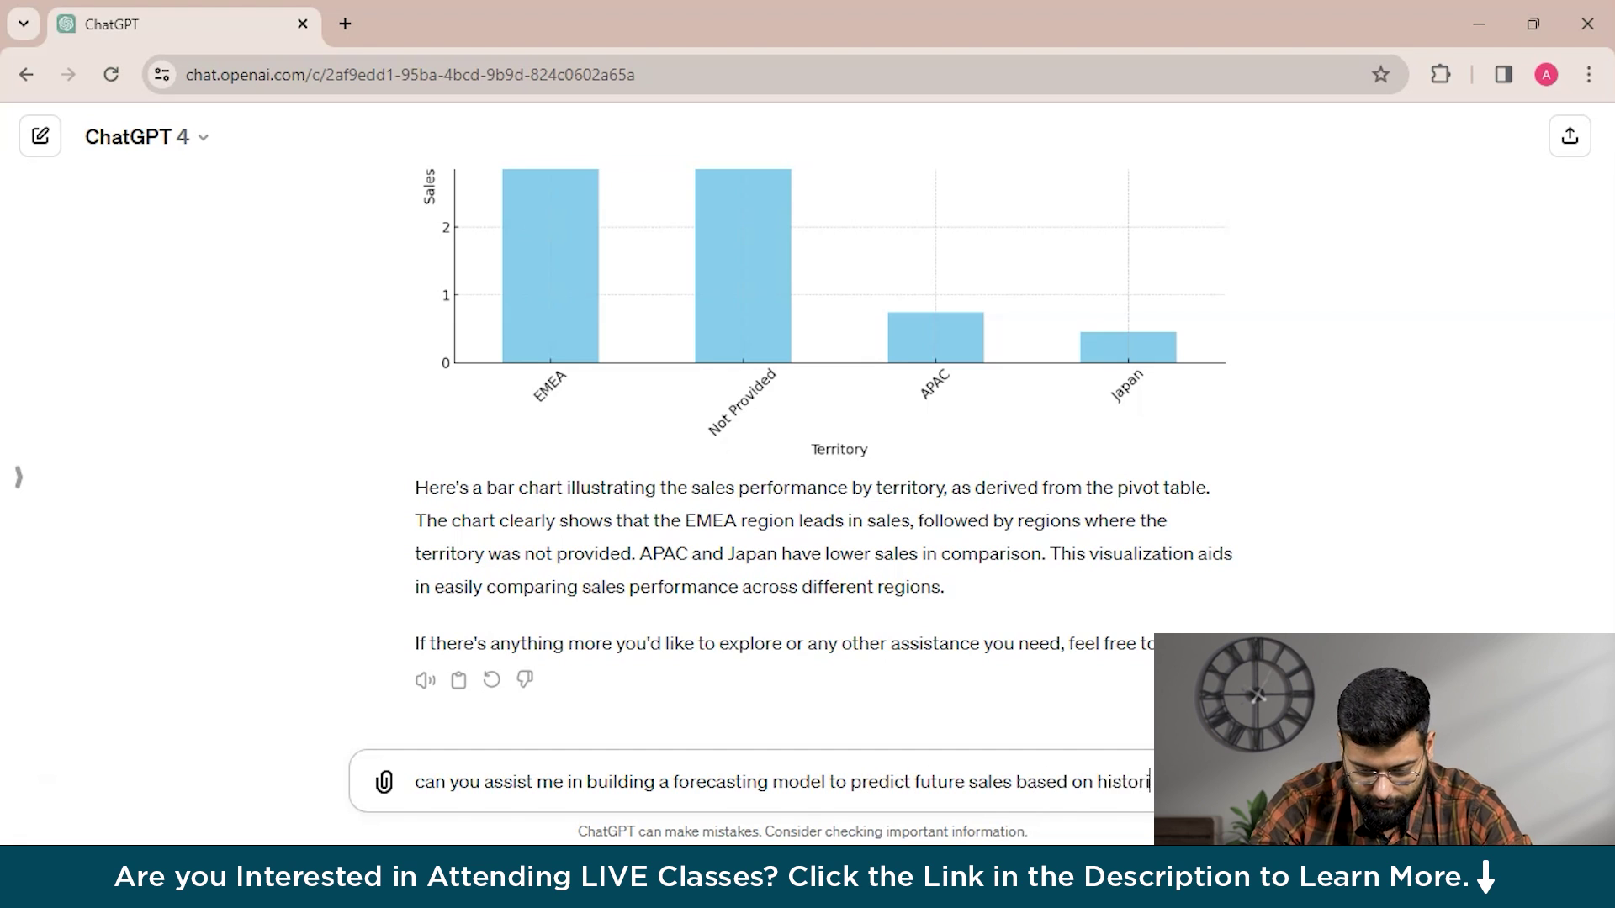
type("cal data")
key("Return")
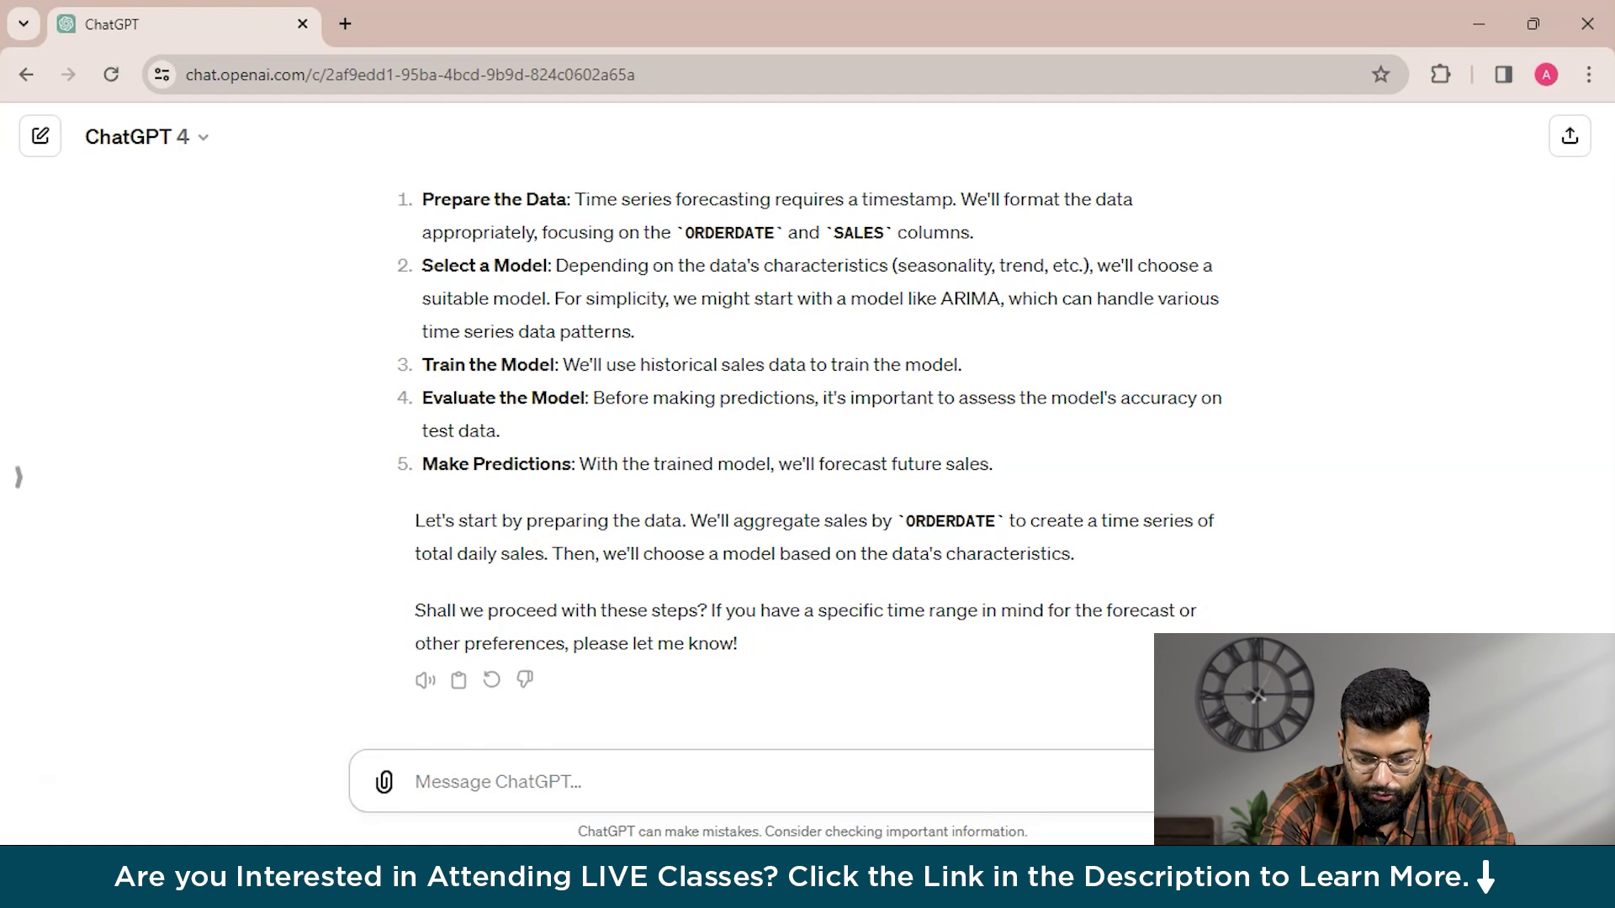
- Reply 'yeah proceed' and read through the Daily Sales Over Time plot and SARIMA recommendation
type("yeah")
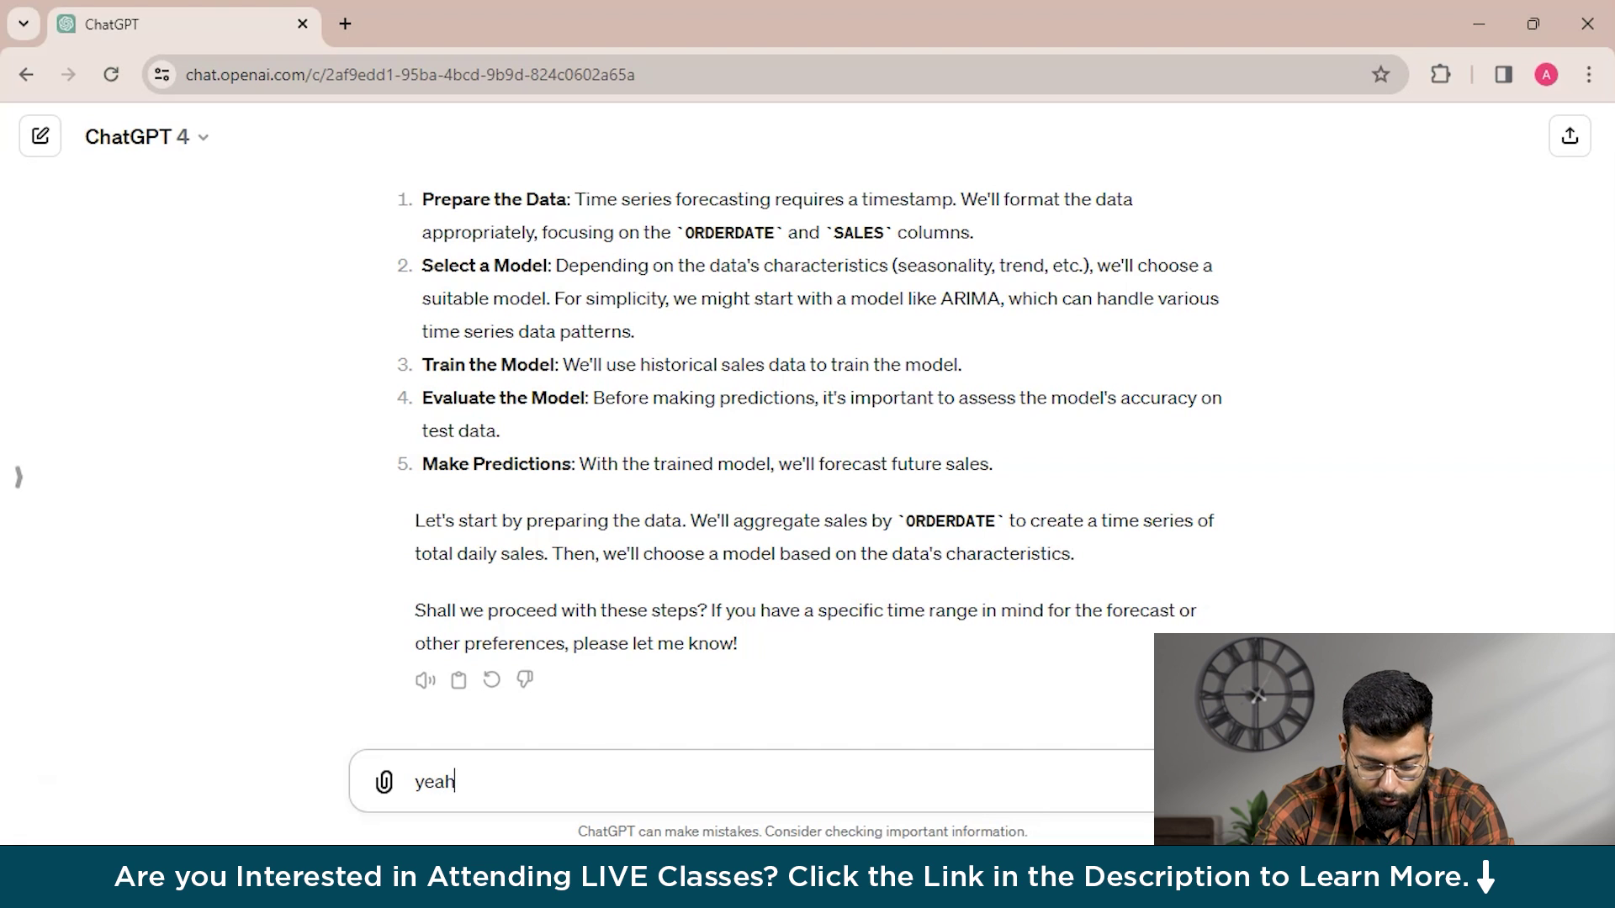
type(" proceed")
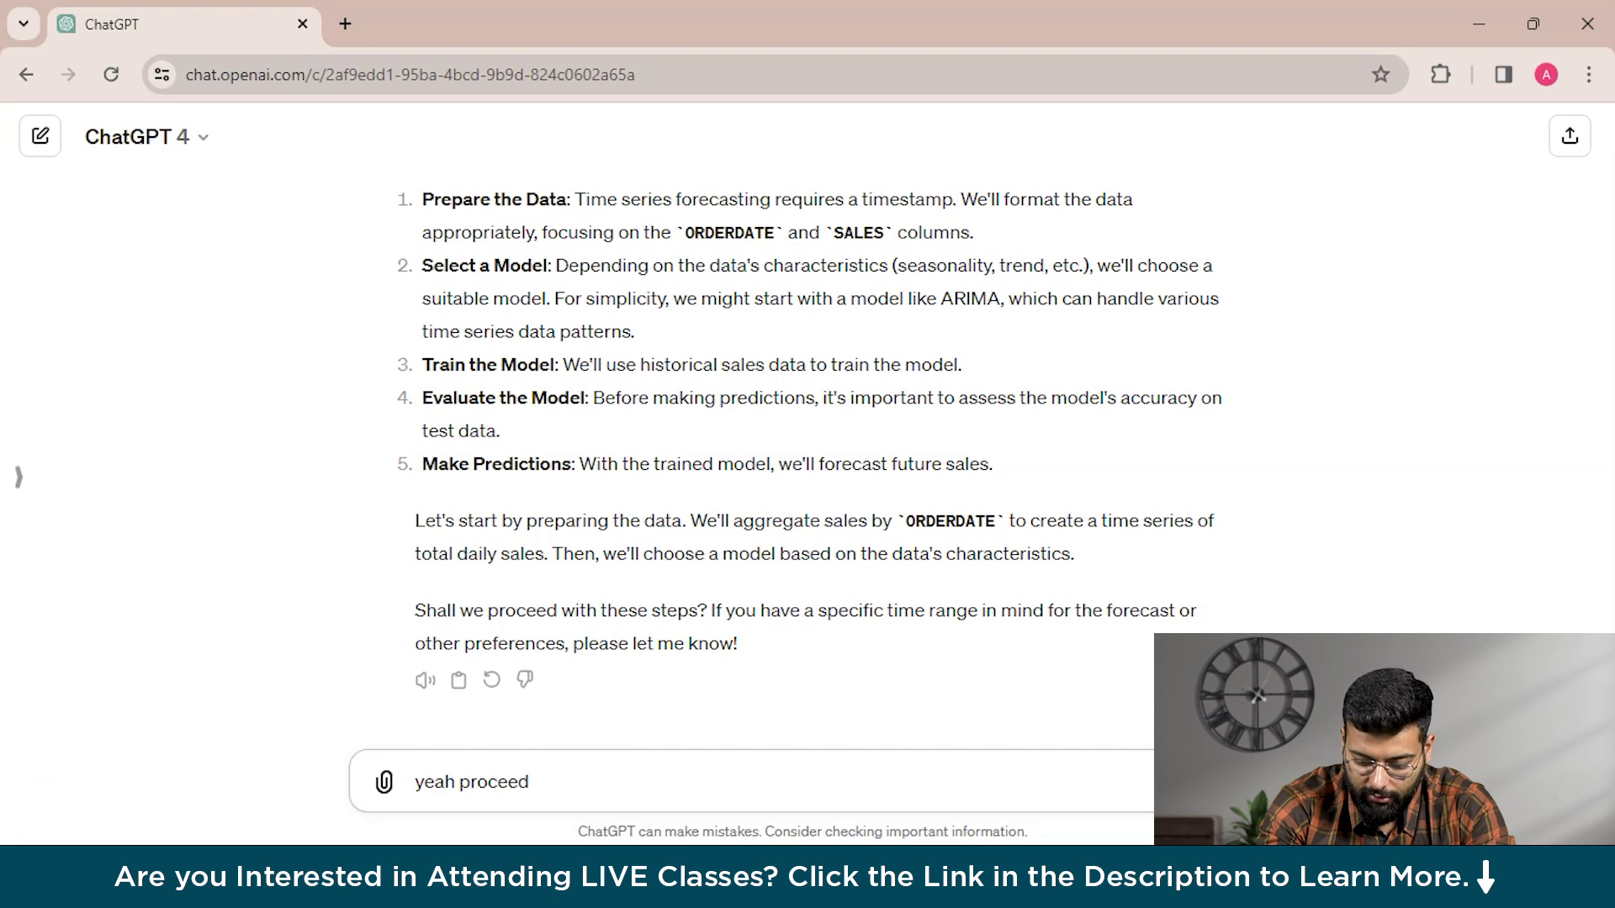
key("Return")
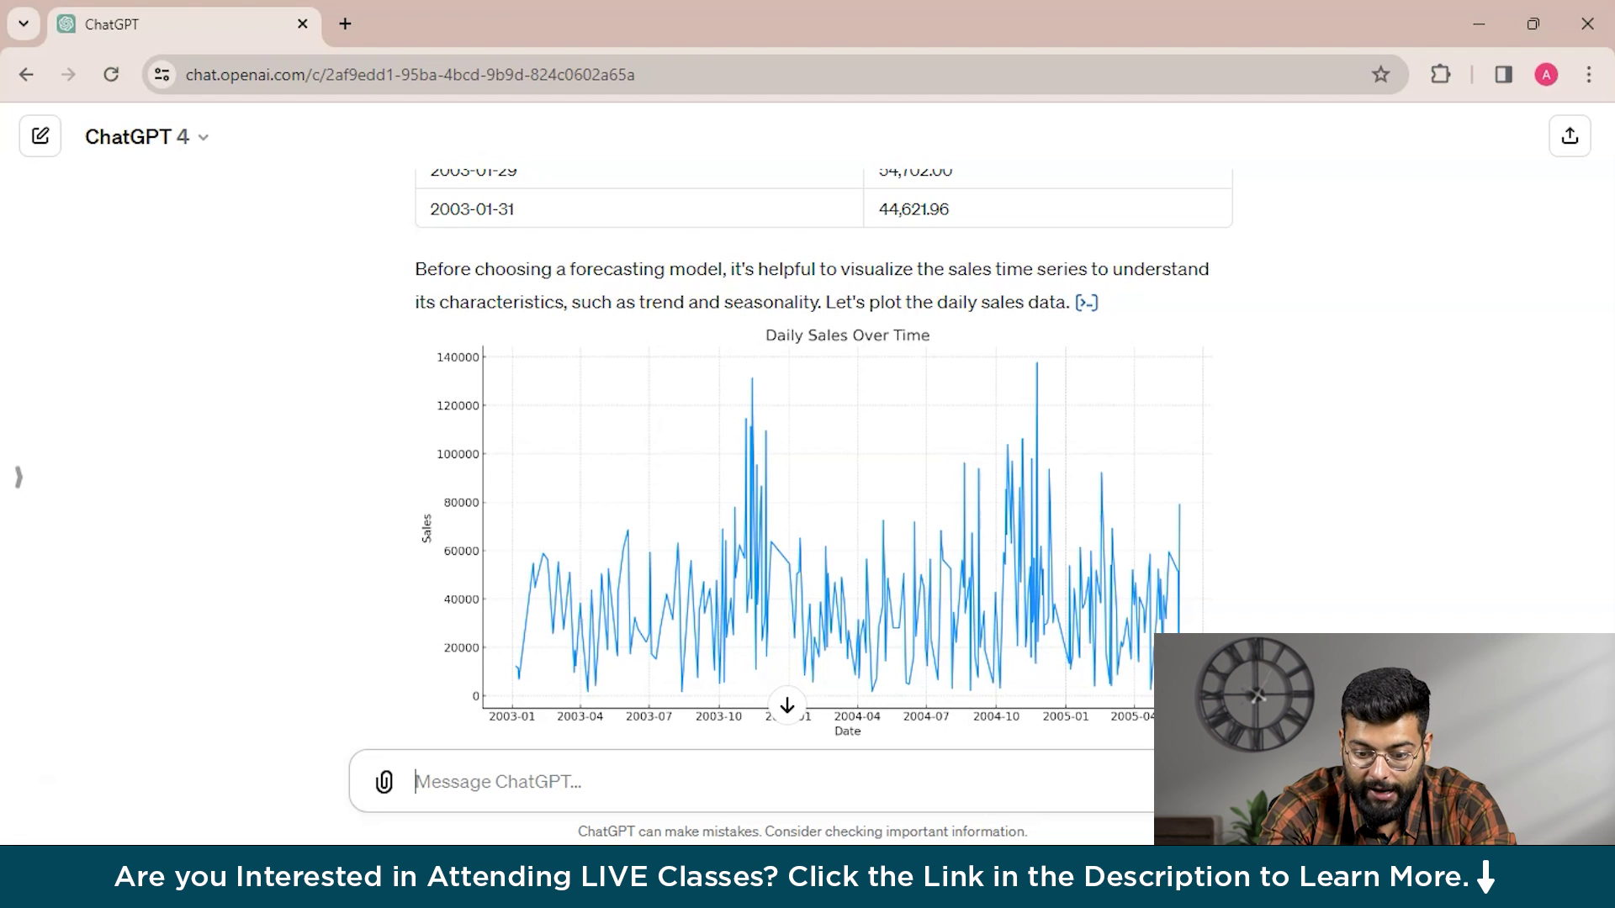
scroll(824, 458, "down", 1)
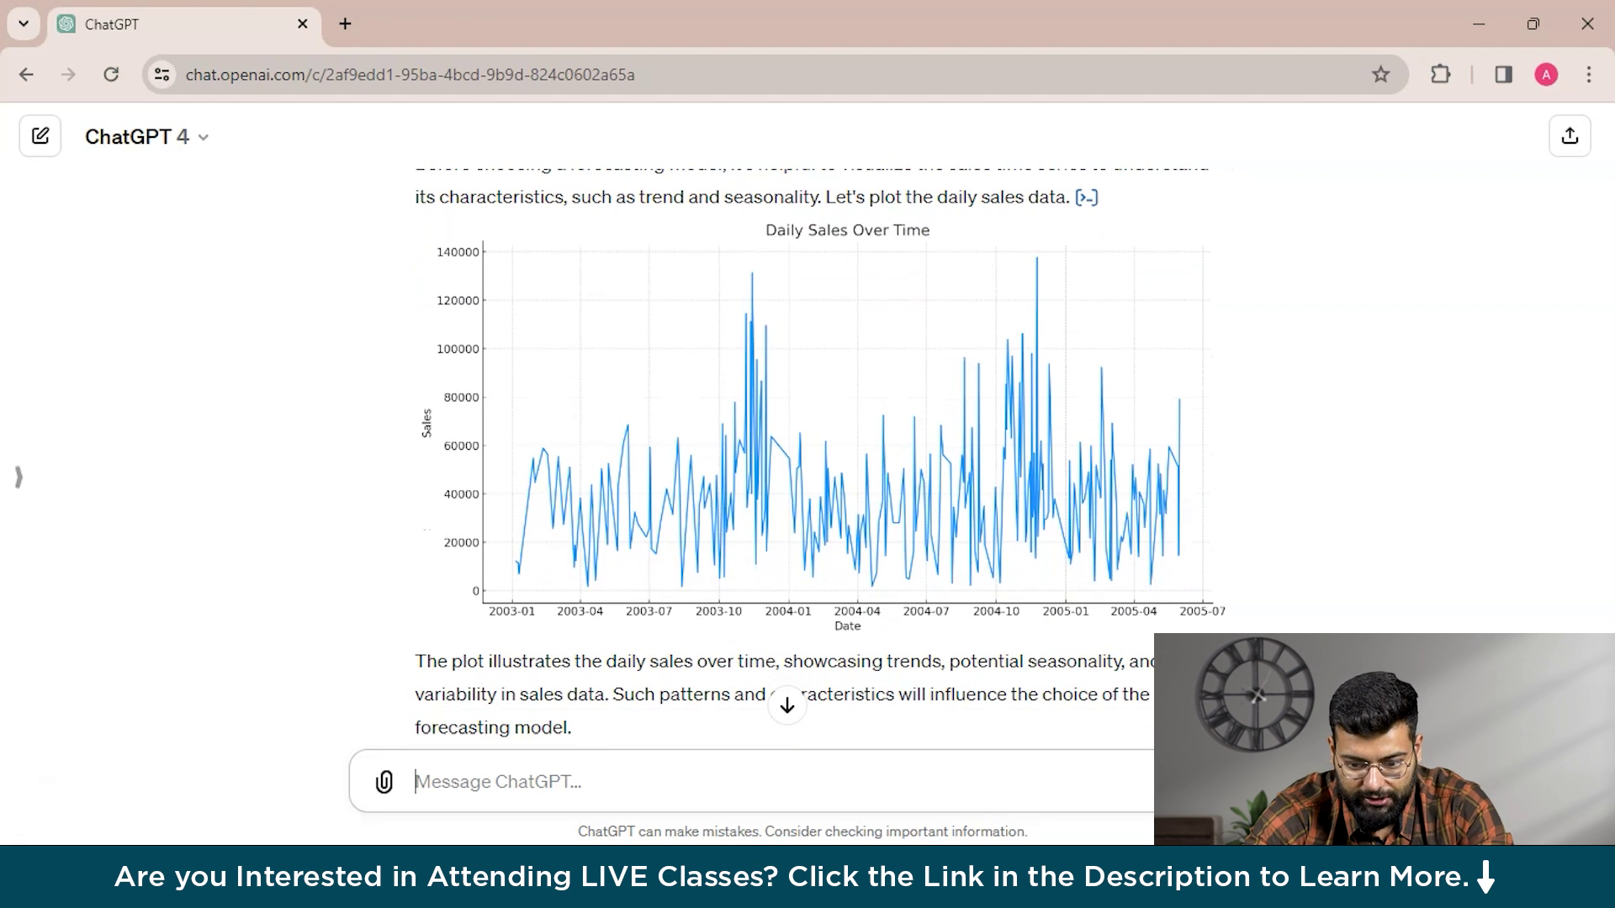
scroll(820, 458, "down", 3)
scroll(820, 458, "down", 1)
scroll(813, 455, "down", 1)
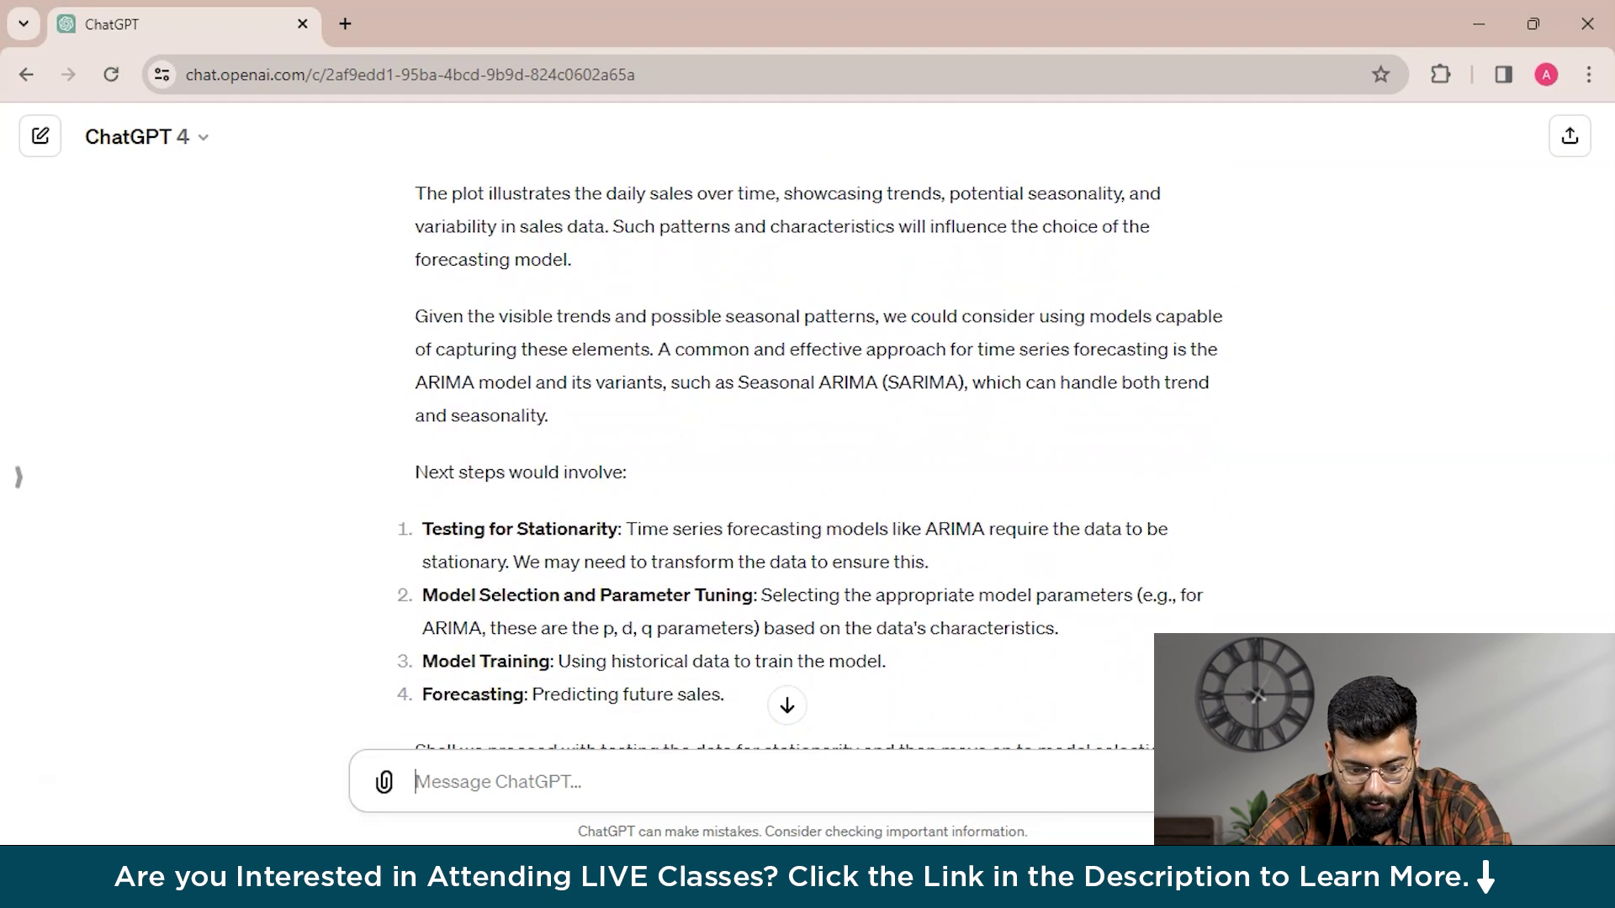
scroll(813, 454, "down", 2)
scroll(812, 455, "down", 1)
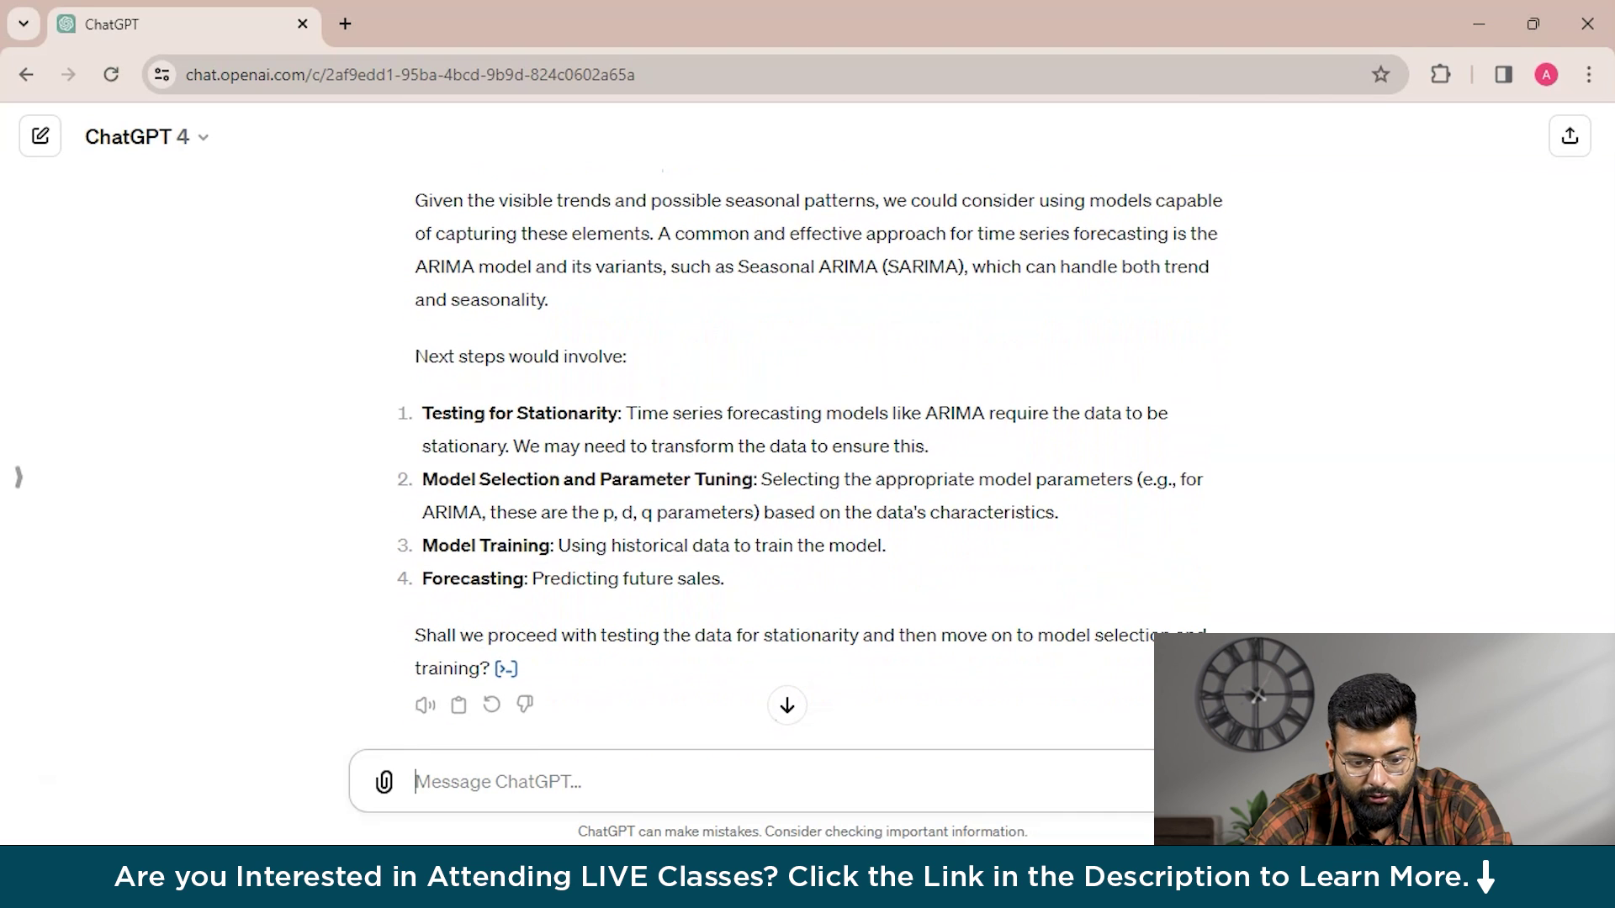
scroll(810, 442, "down", 1)
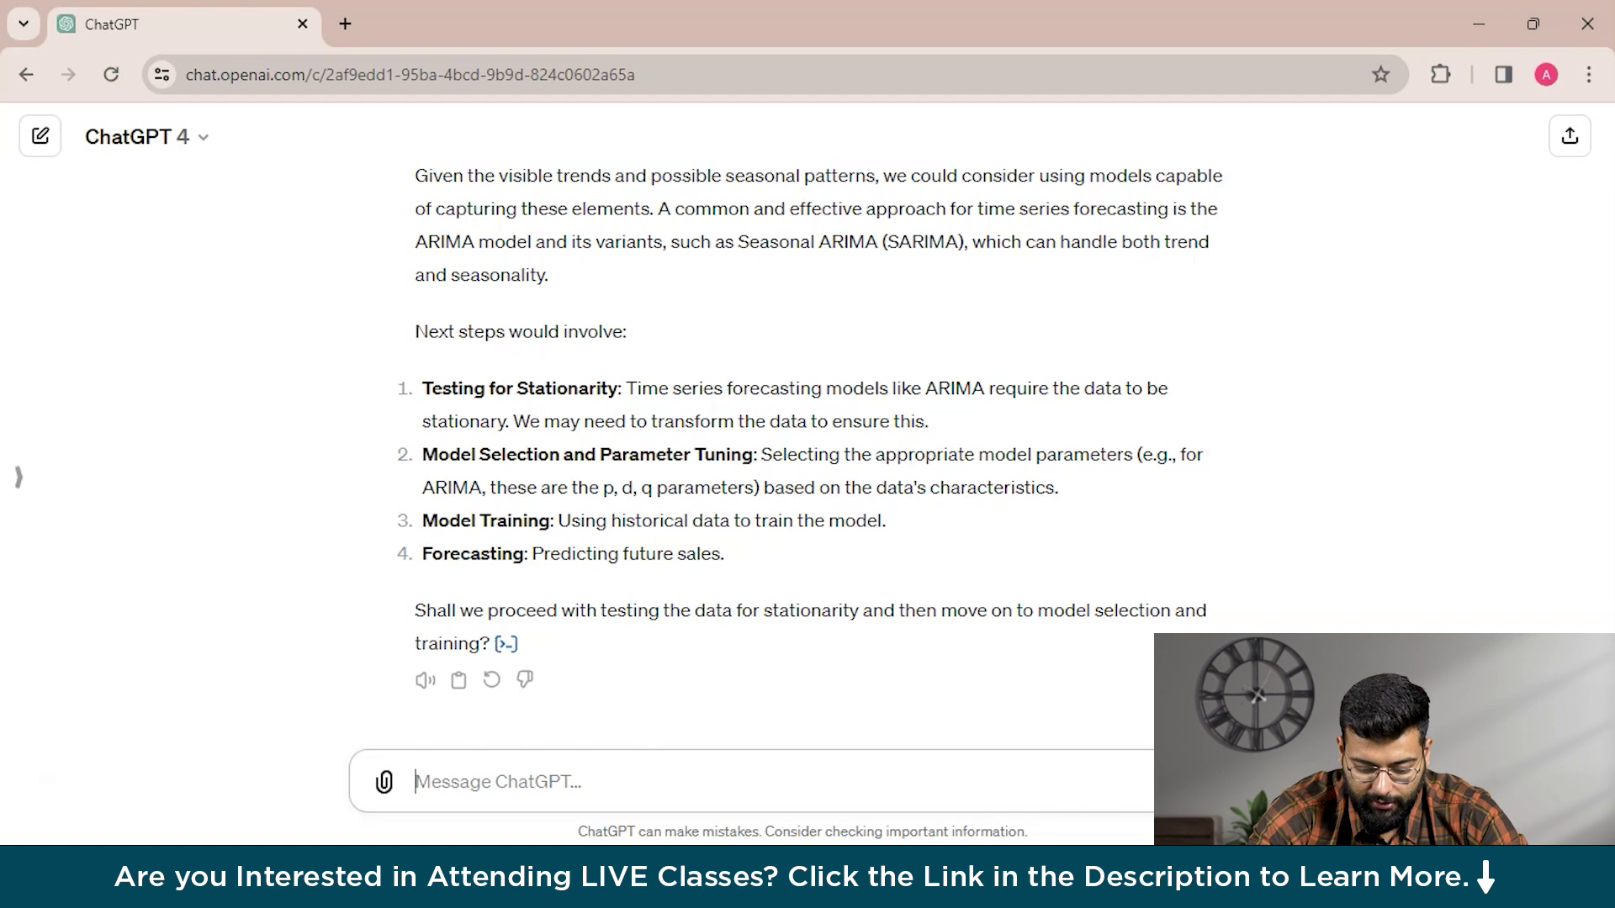
- Send 'move to proceed with next step' to get the ADF stationarity test result (p ≈ 0.0033)
type("move t")
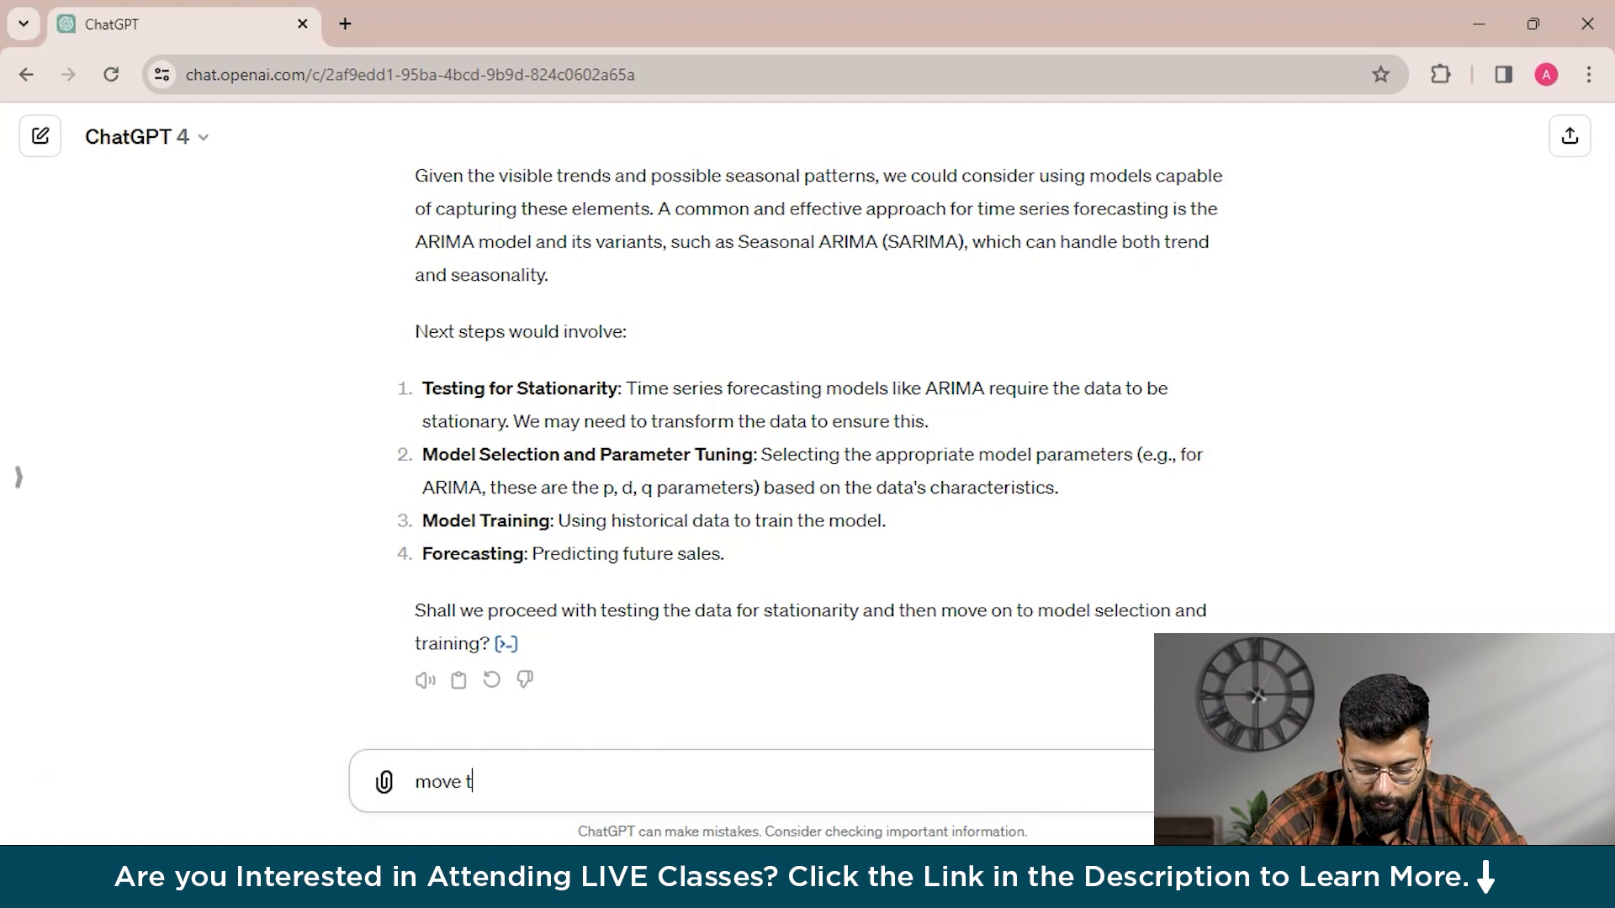
type("o orp")
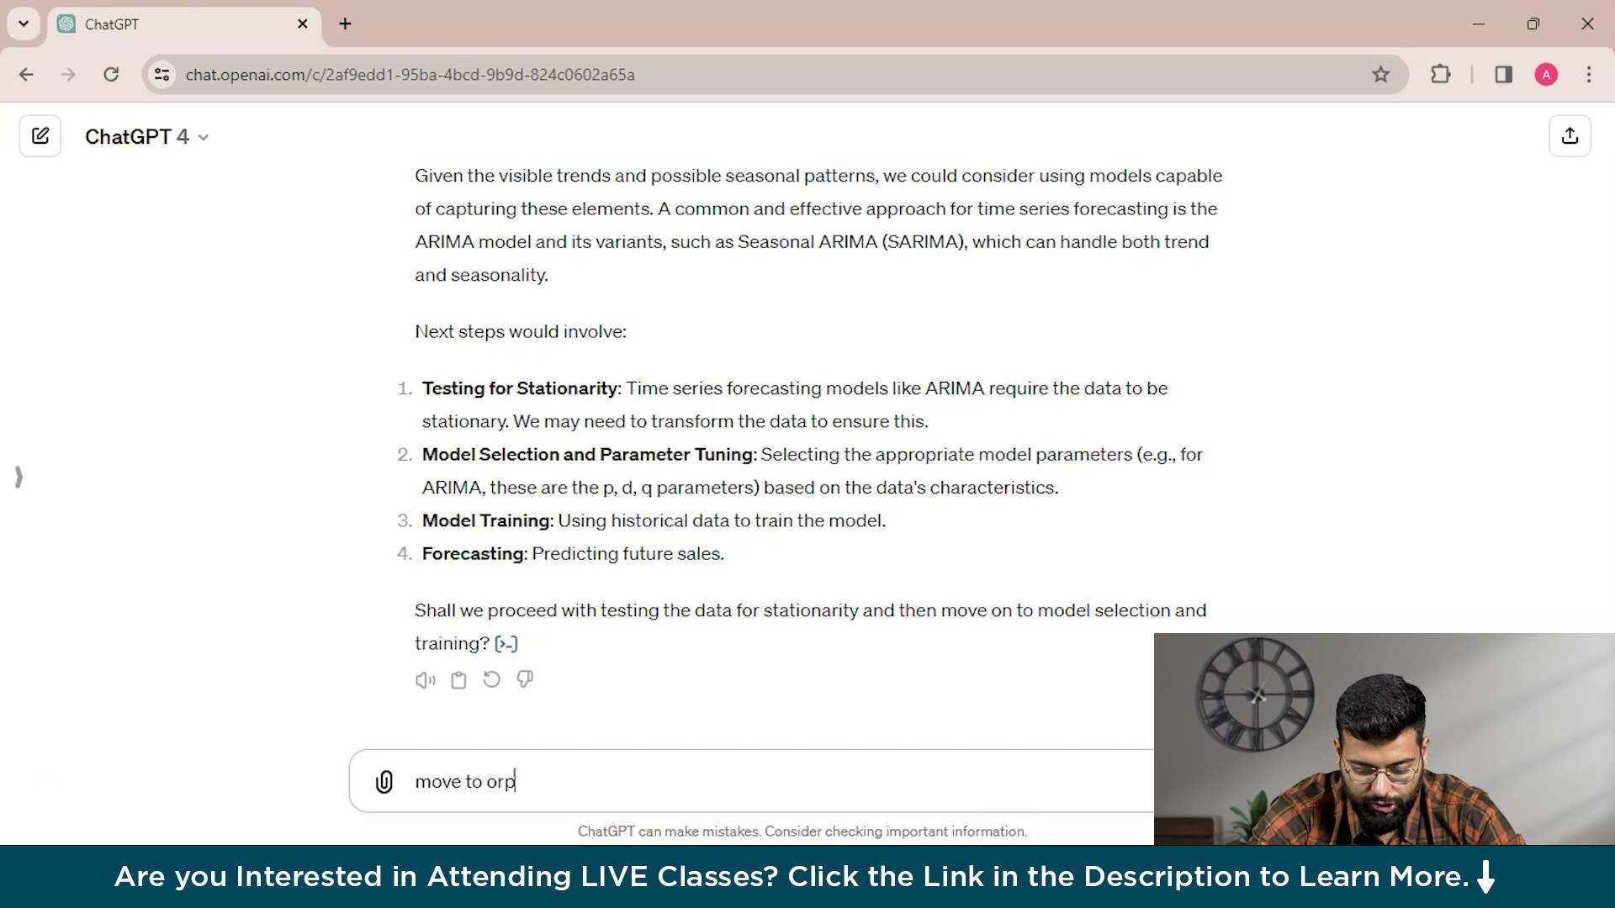
key("BackSpace")
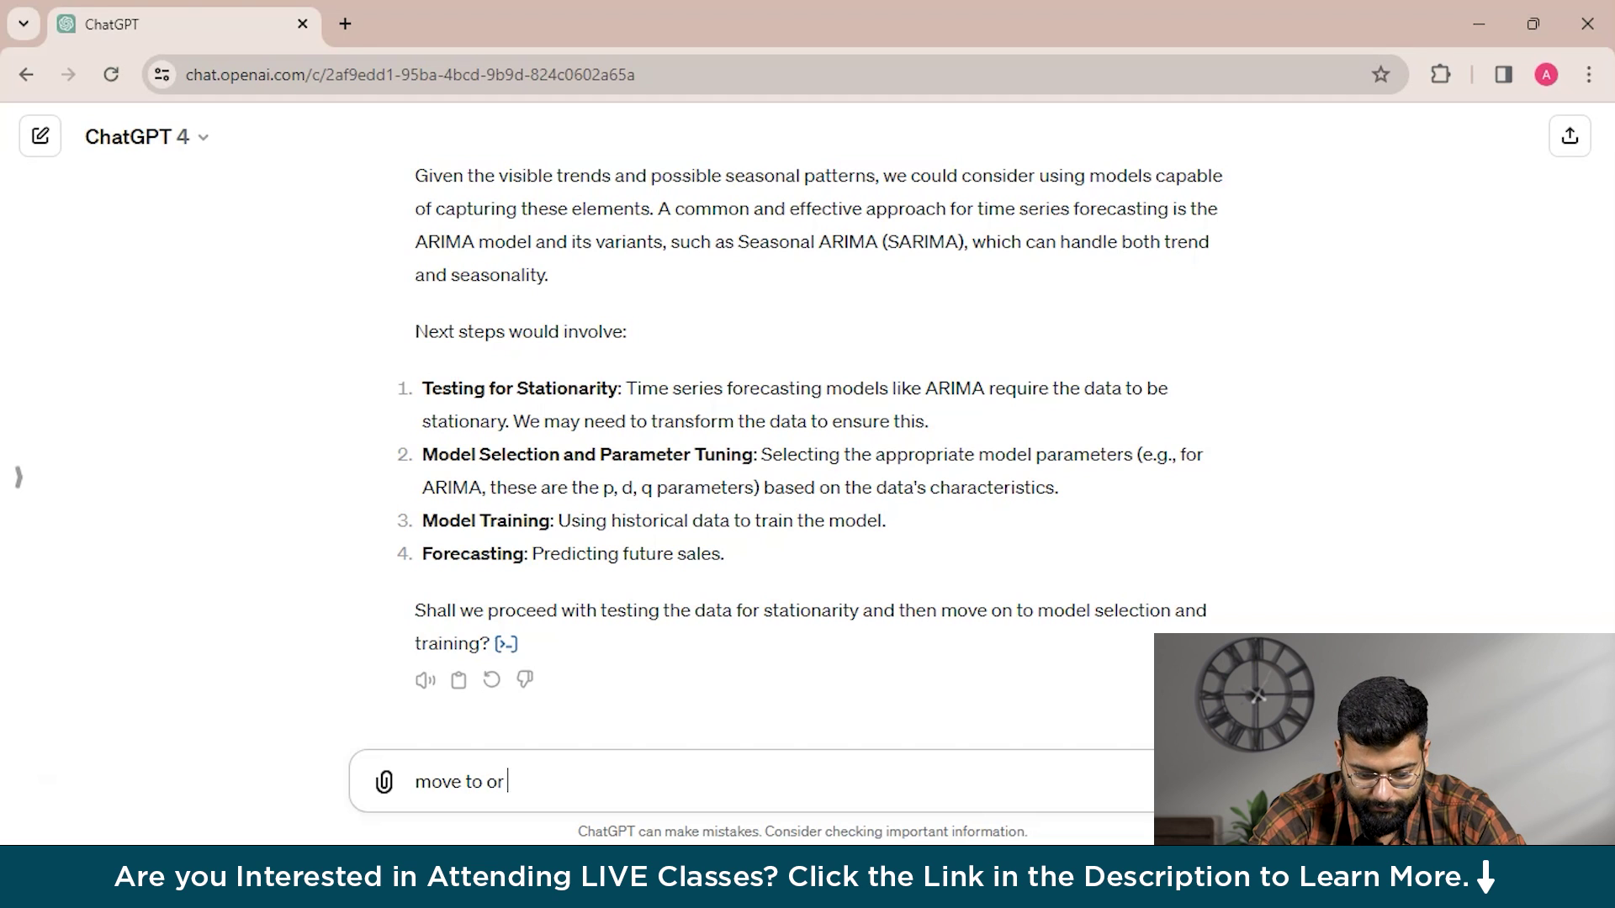
type("proceed w")
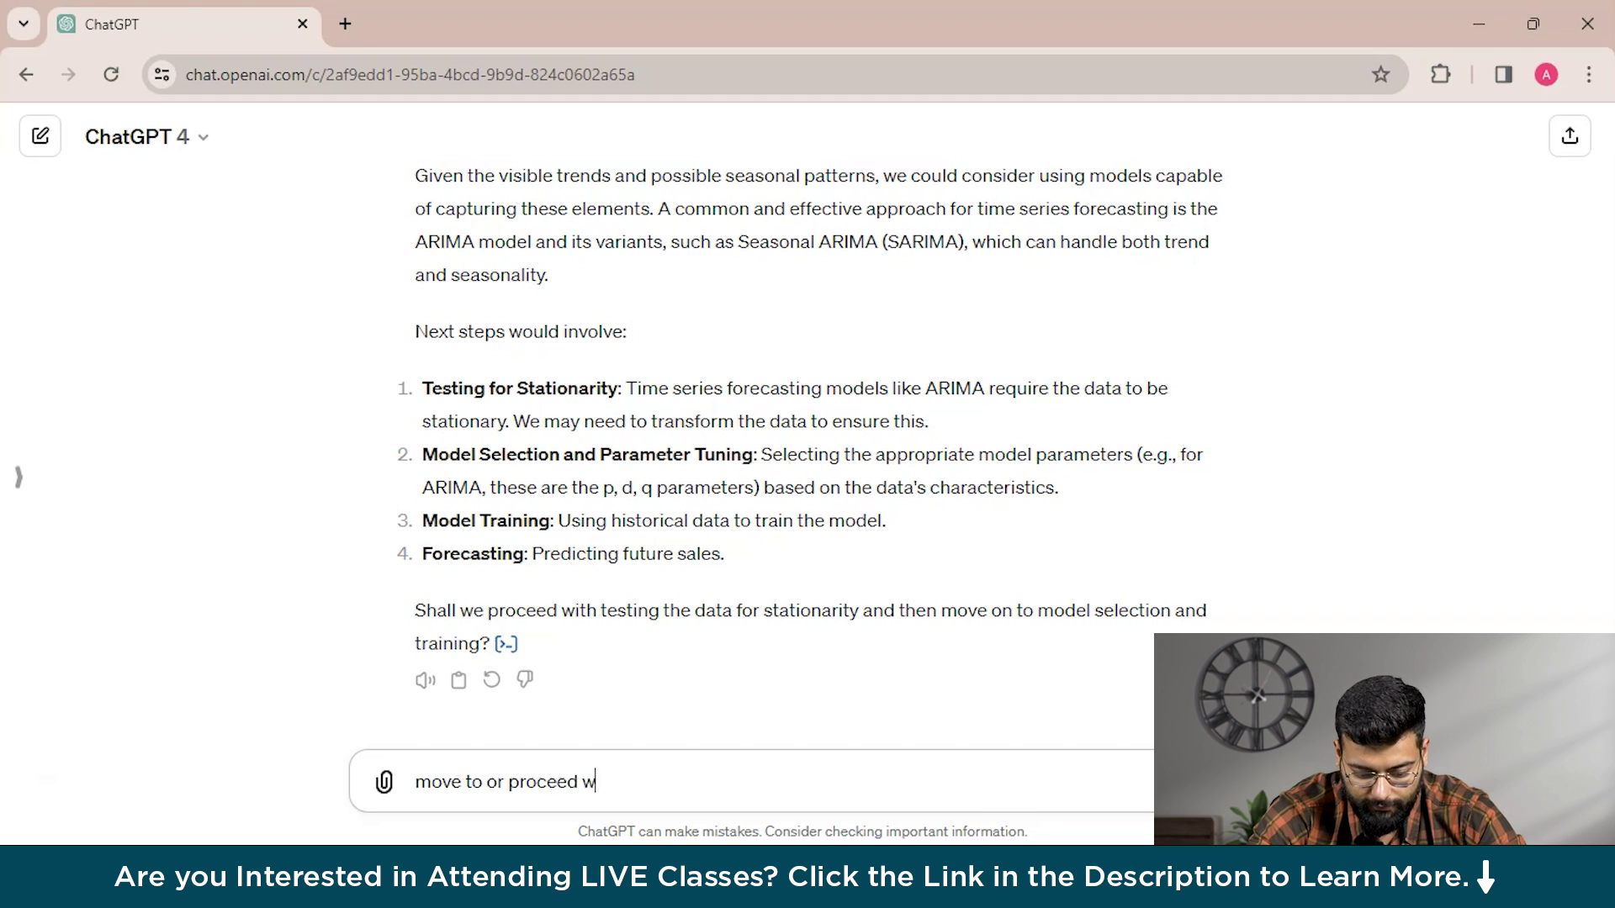
type("ith next s")
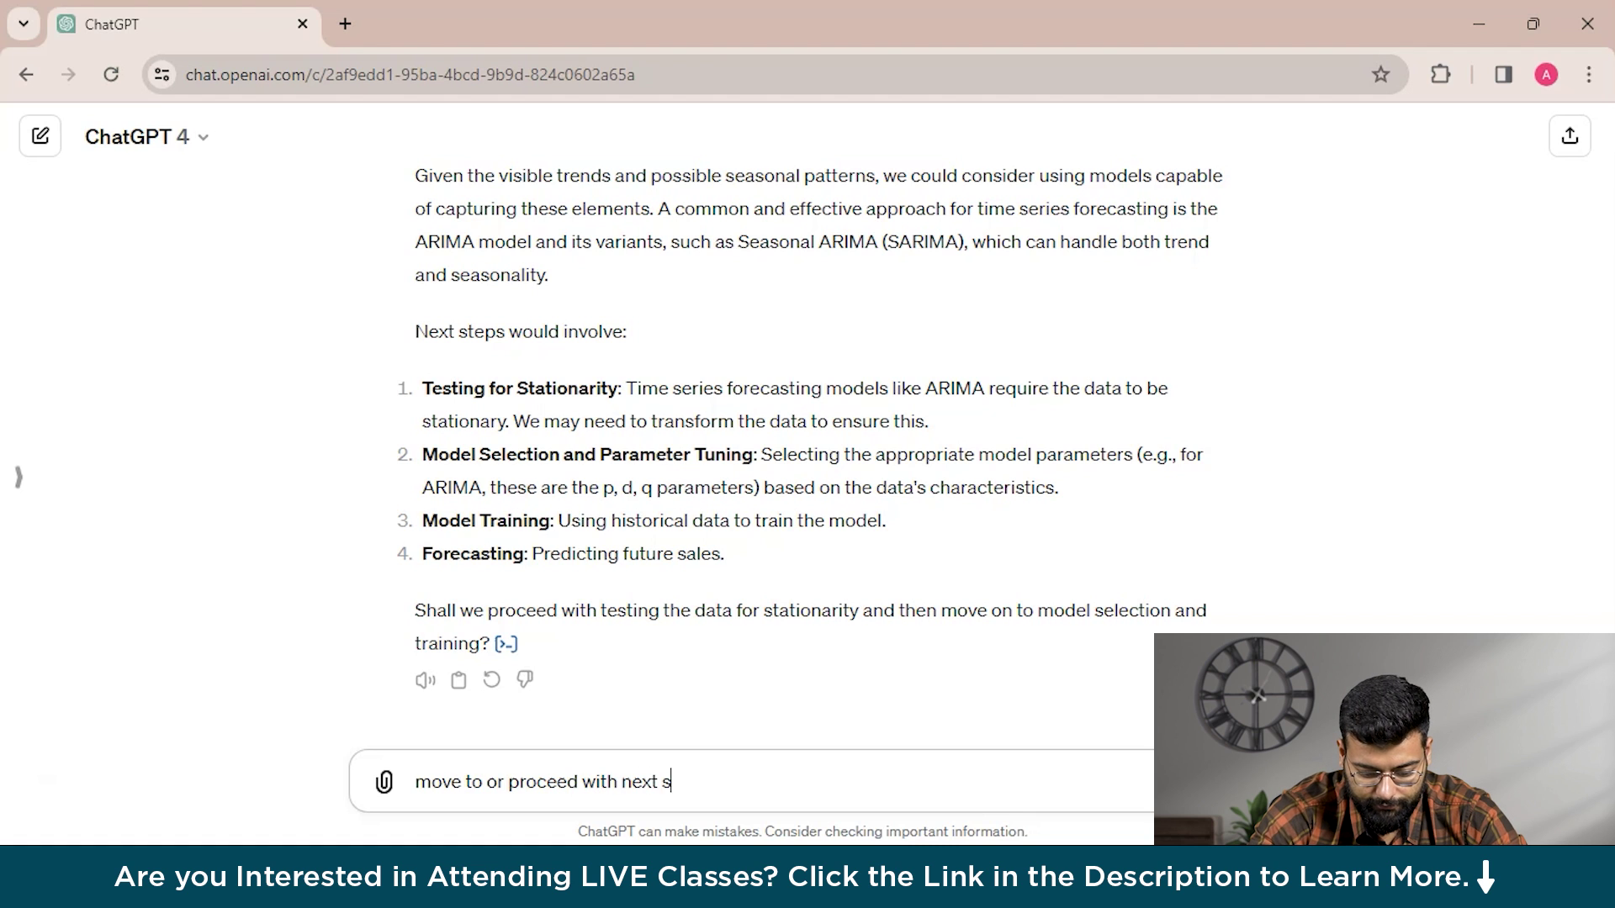
type("tep")
key("Return")
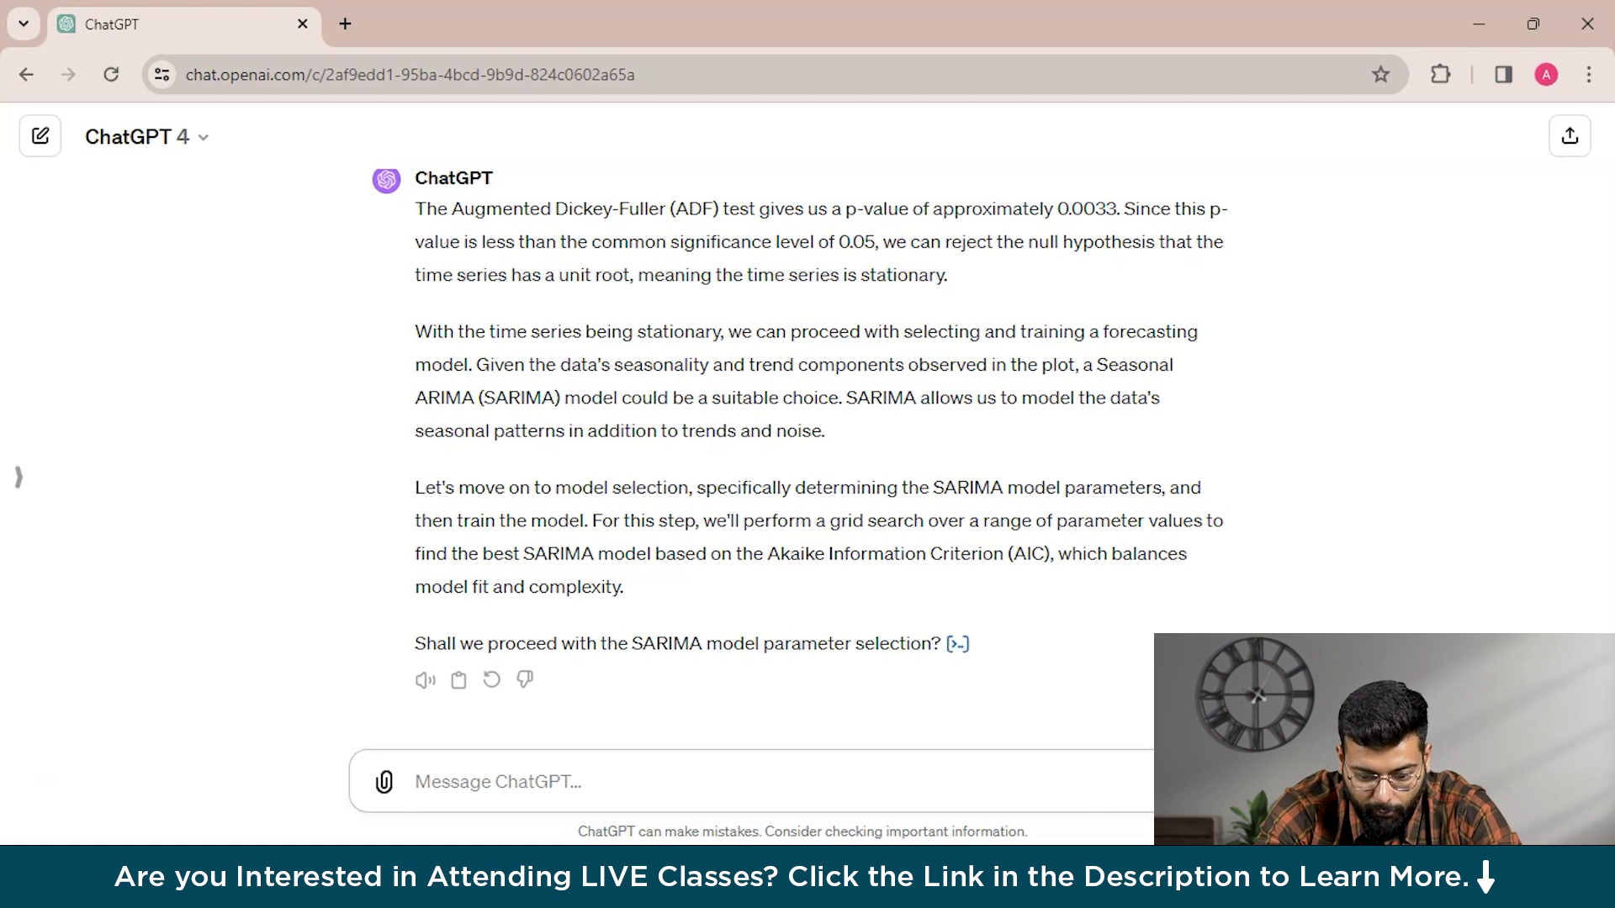
- Reply 'yes' and review the grid-search pick SARIMA (0,1,1)(0,1,1,12) with AIC ≈ 5281.63
type("ye")
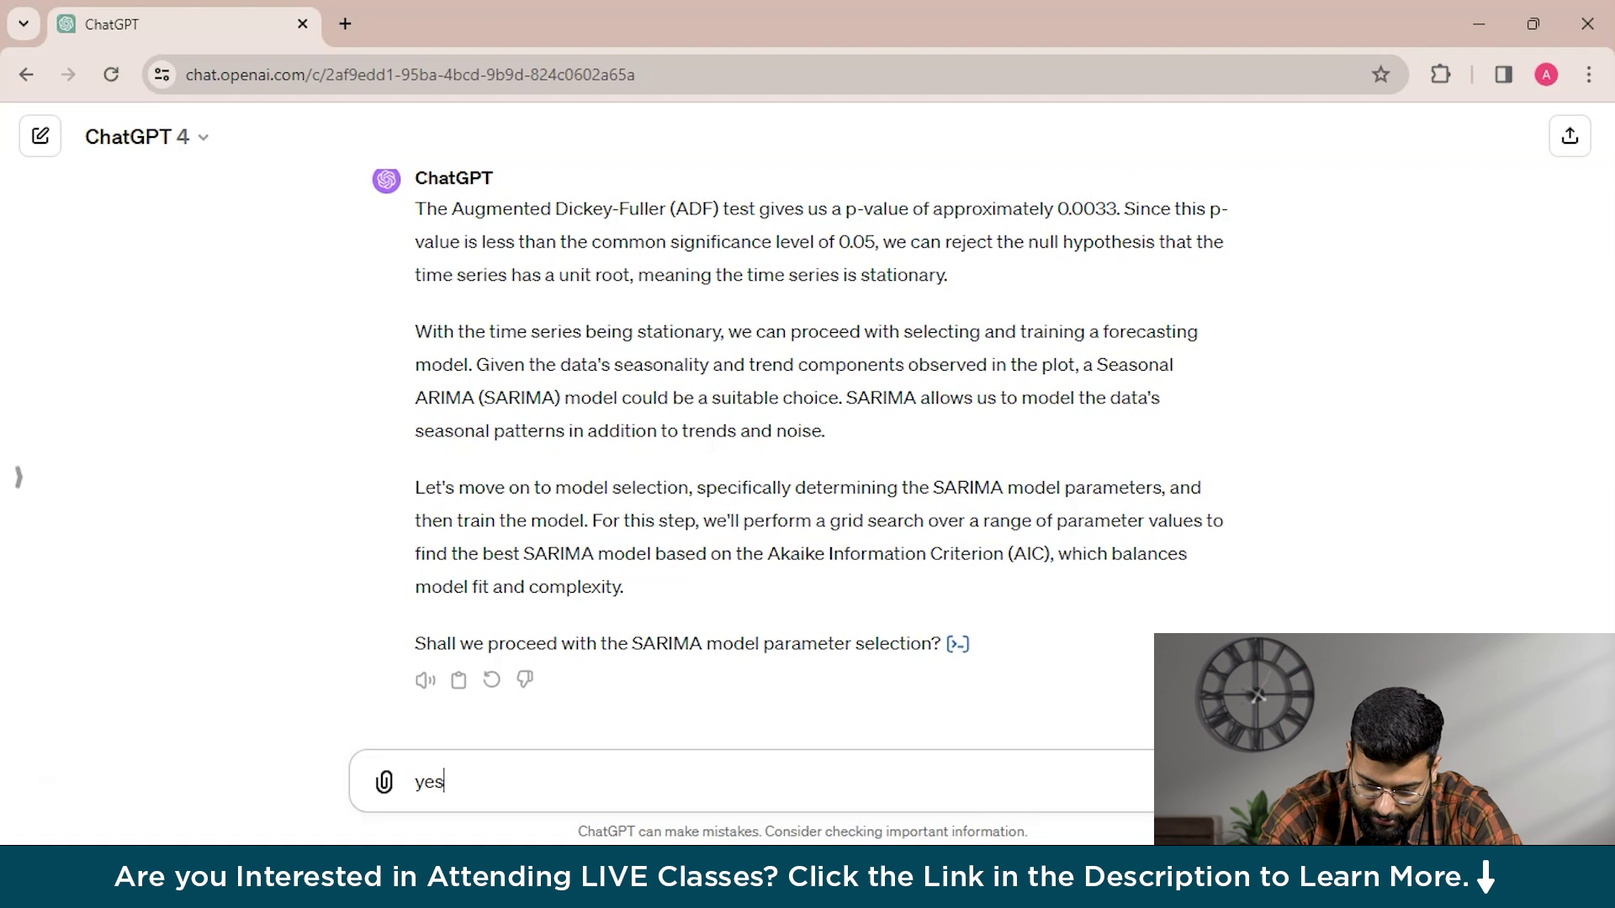
type("s")
key("Return")
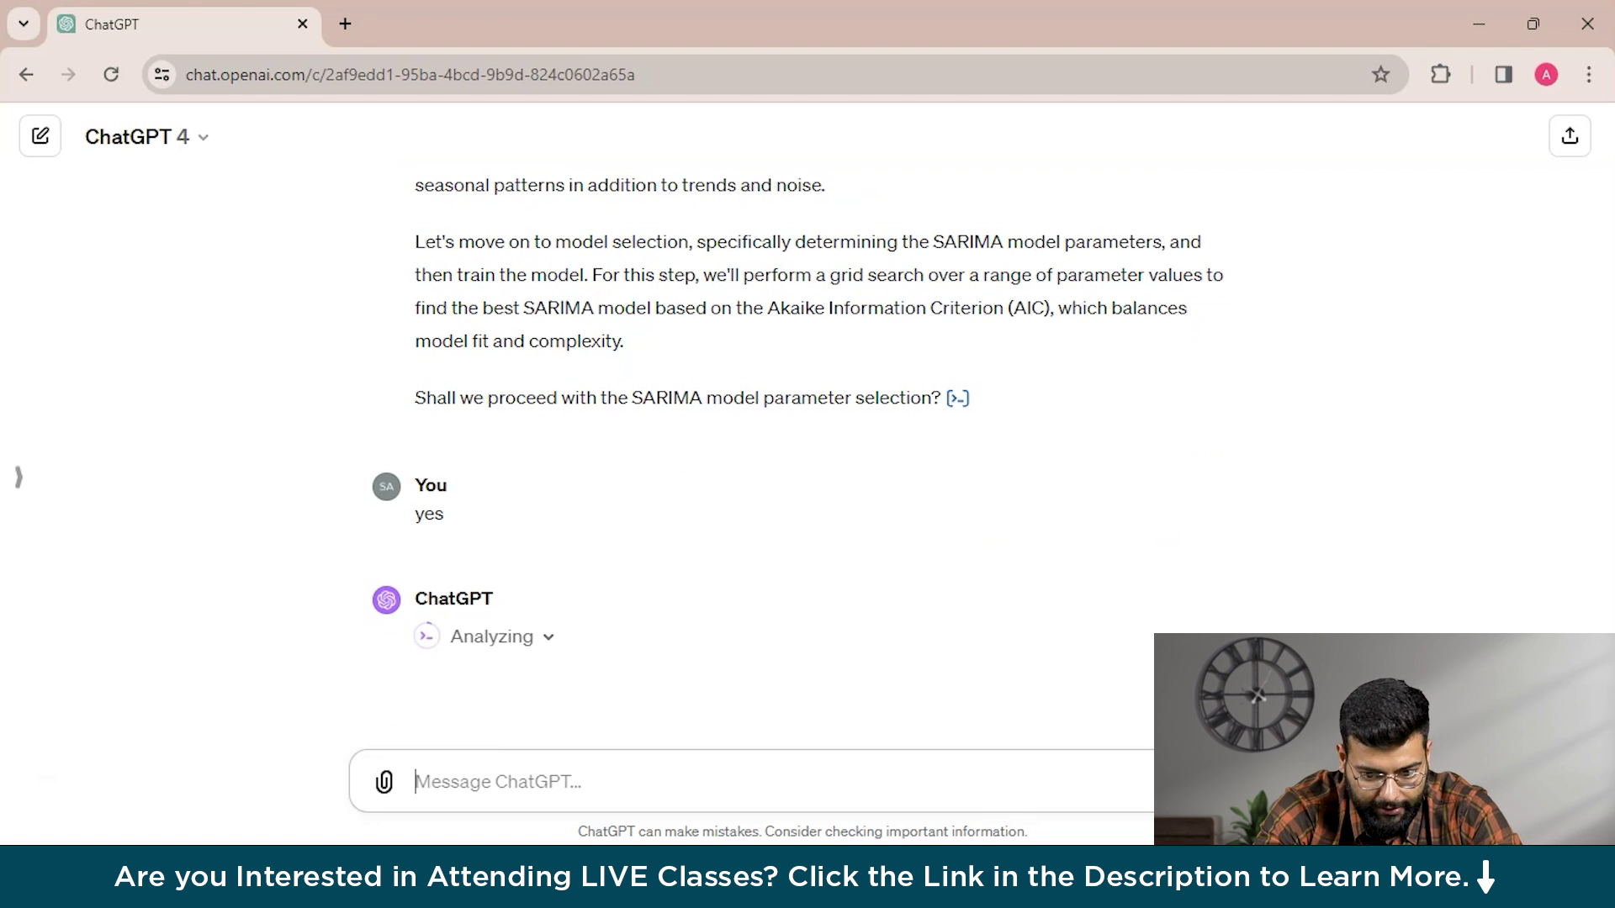
scroll(799, 463, "up", 4)
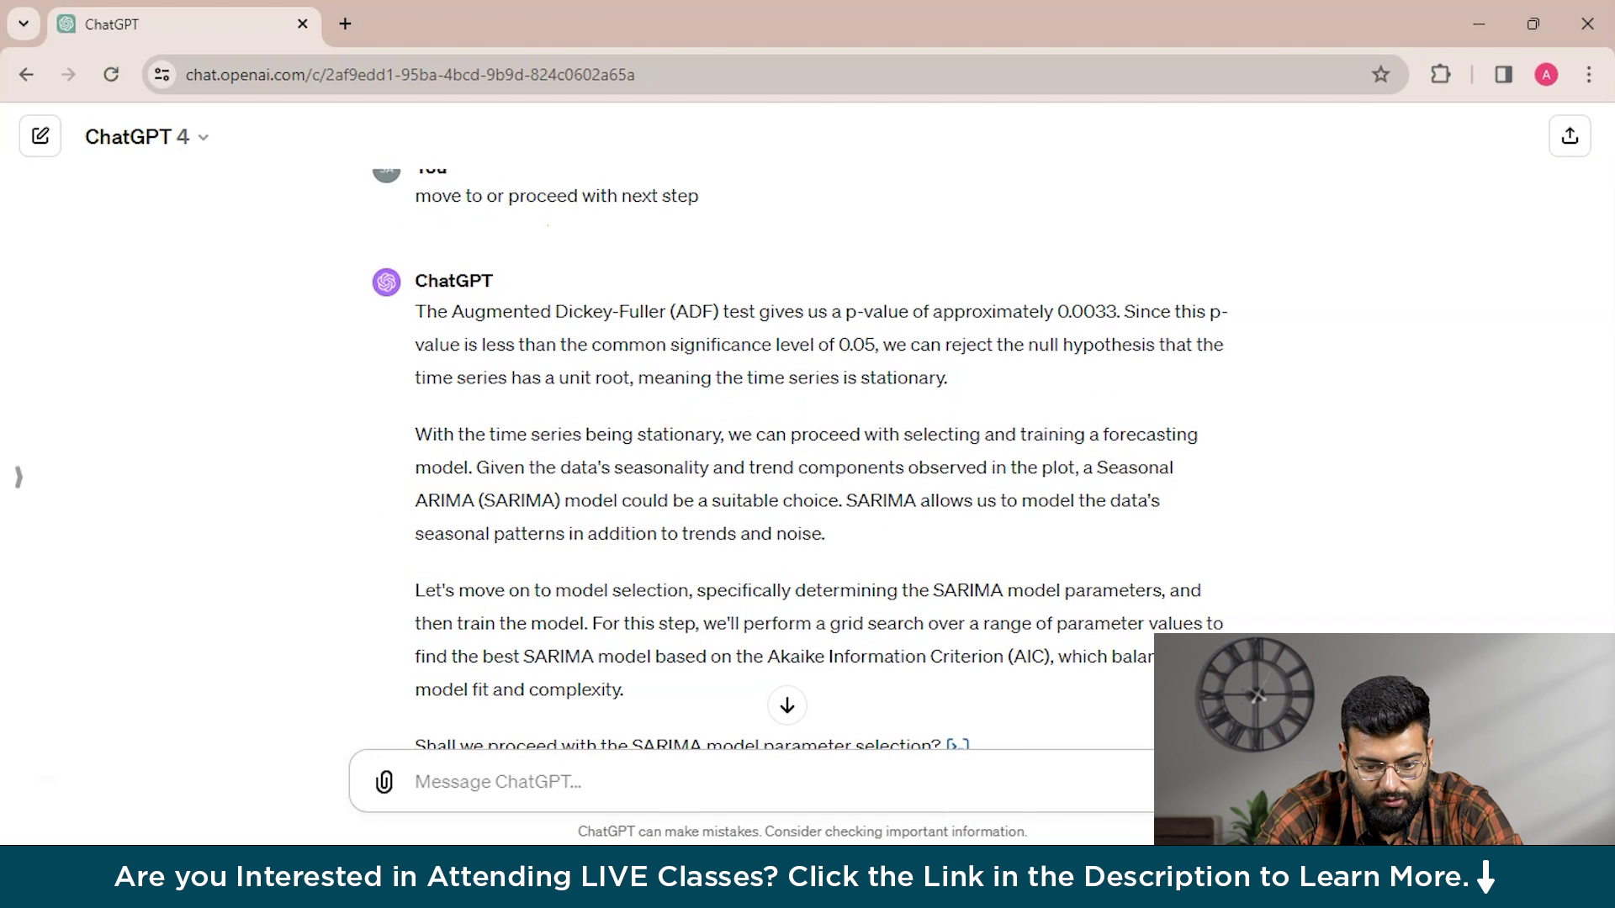
scroll(798, 464, "down", 5)
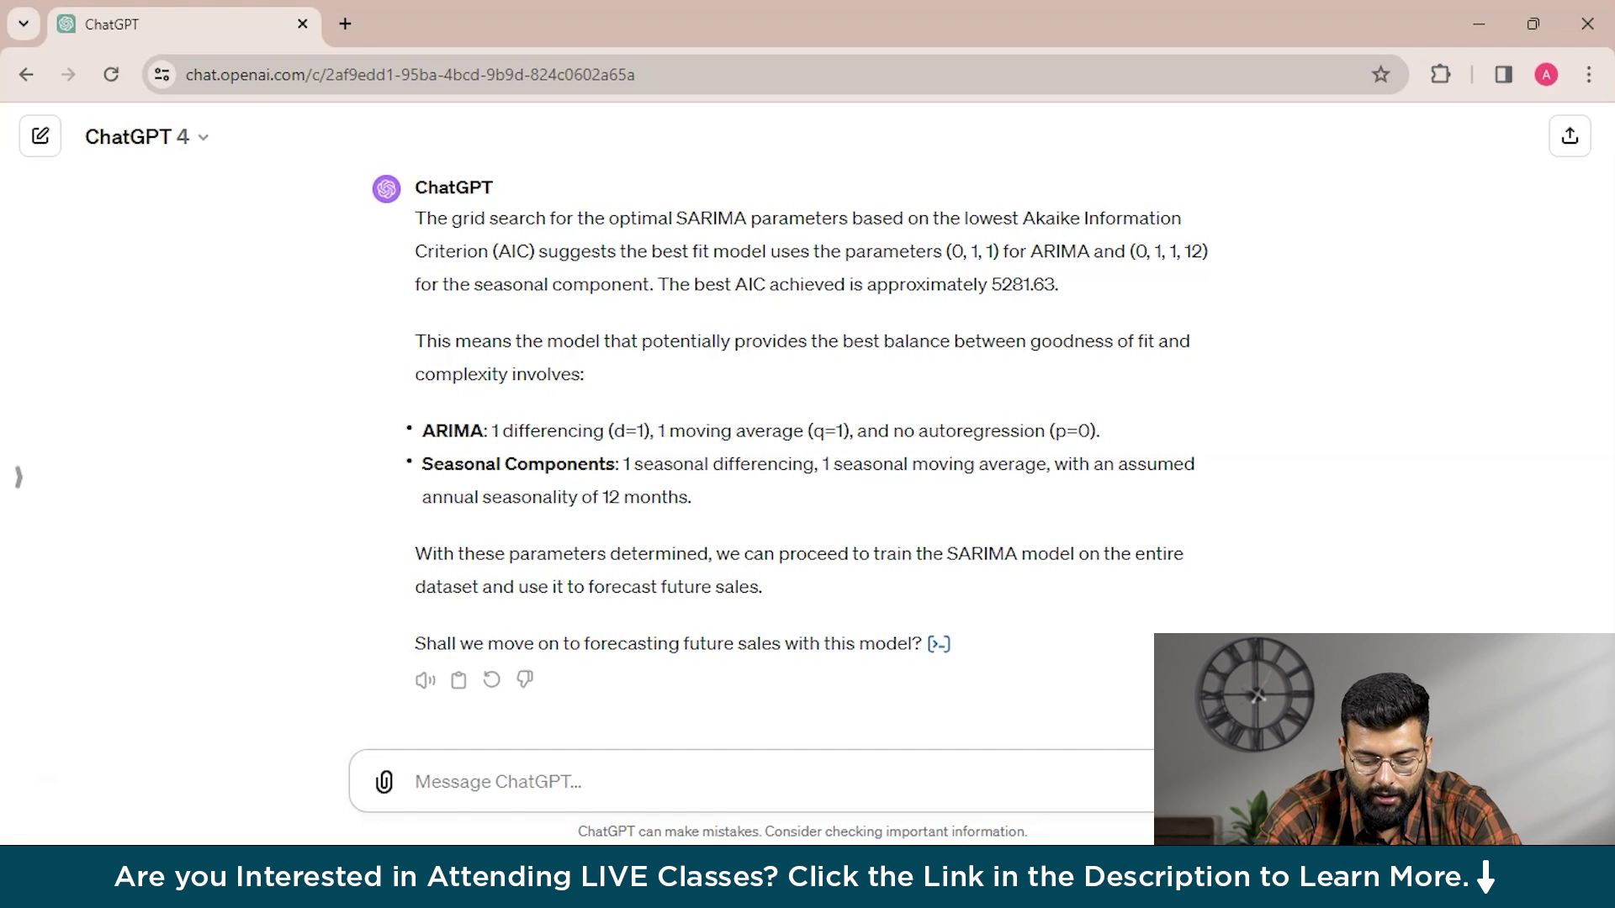
- Send 'yes , proceed with that' to request the 12-month SARIMA sales forecast
type("yes , proceed with that")
key("Return")
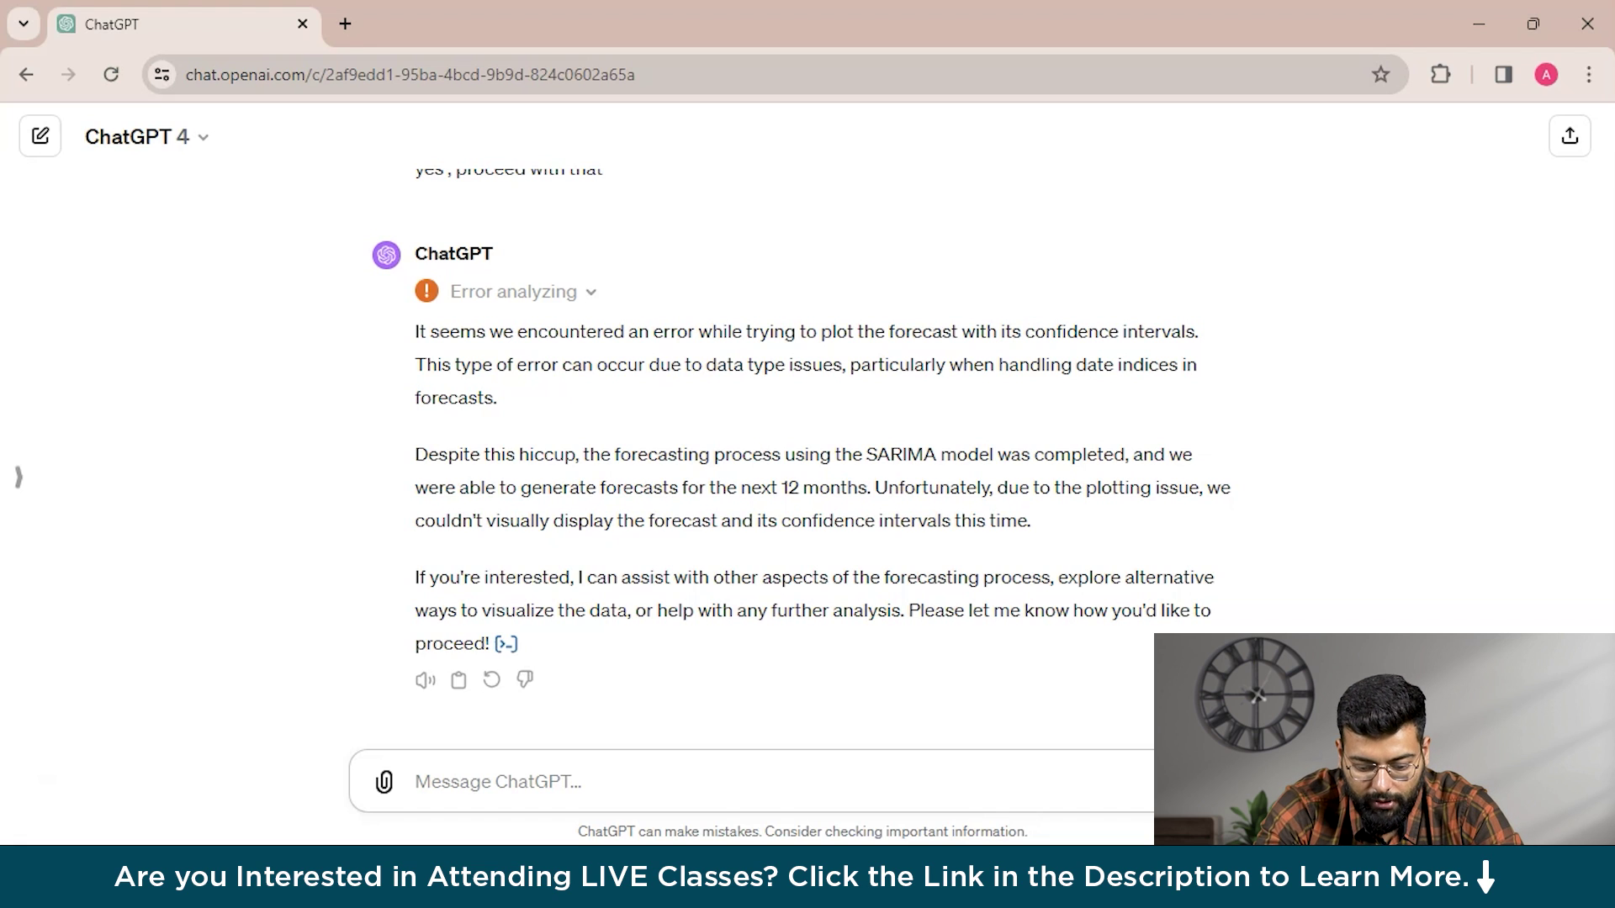
- Ask 'can you try' again and review the Sales Forecast for the Next 12 Months chart
type("can ")
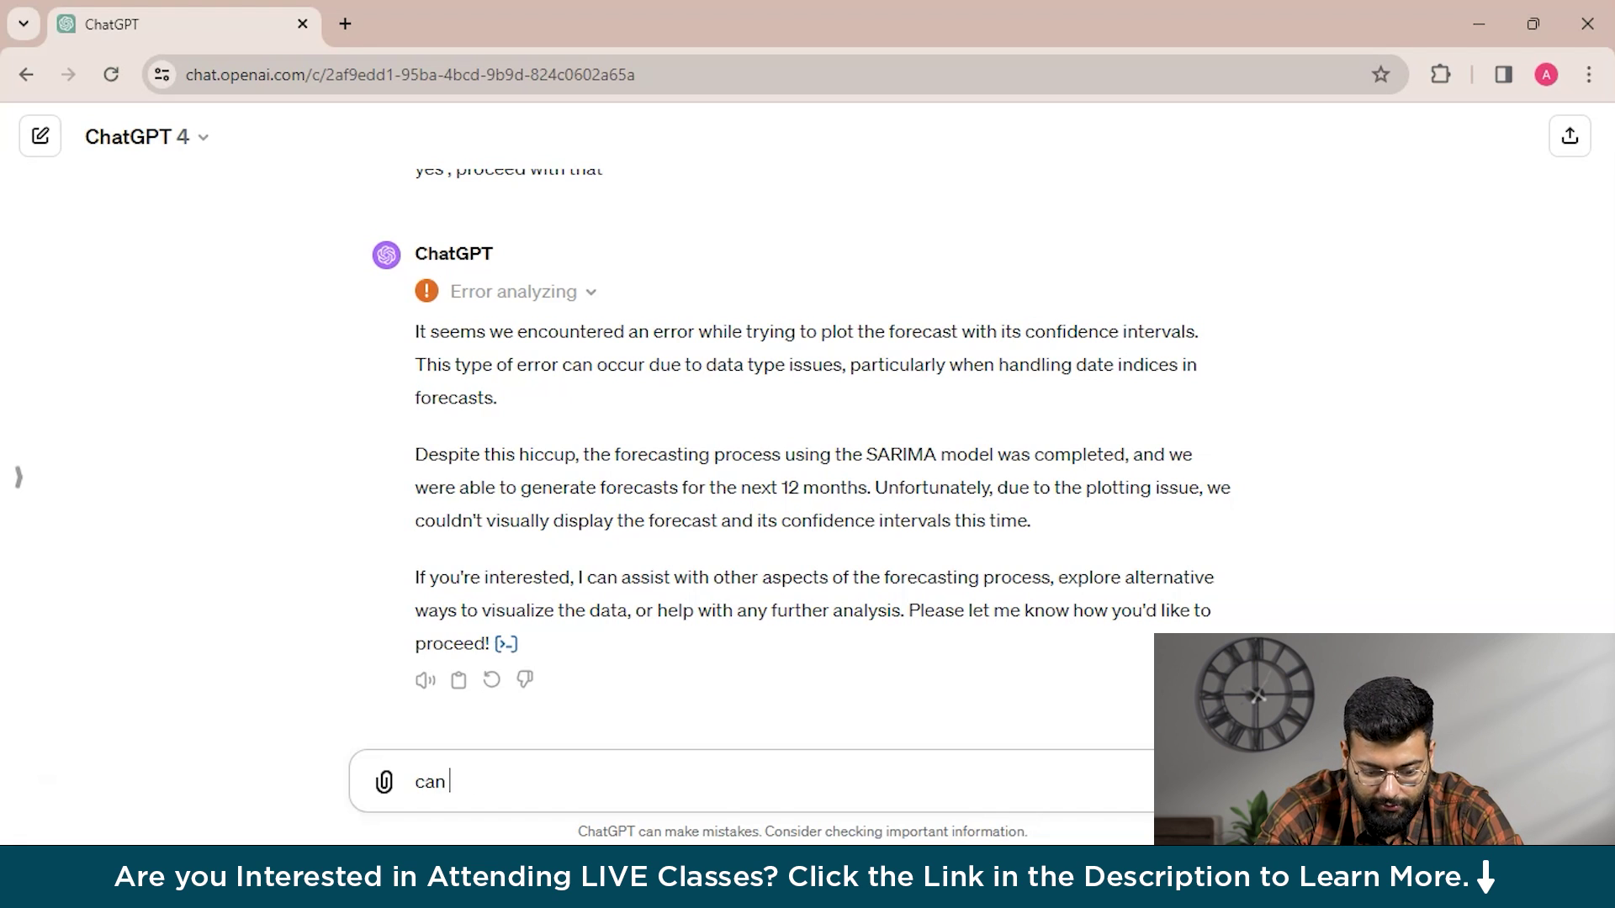
type("you try")
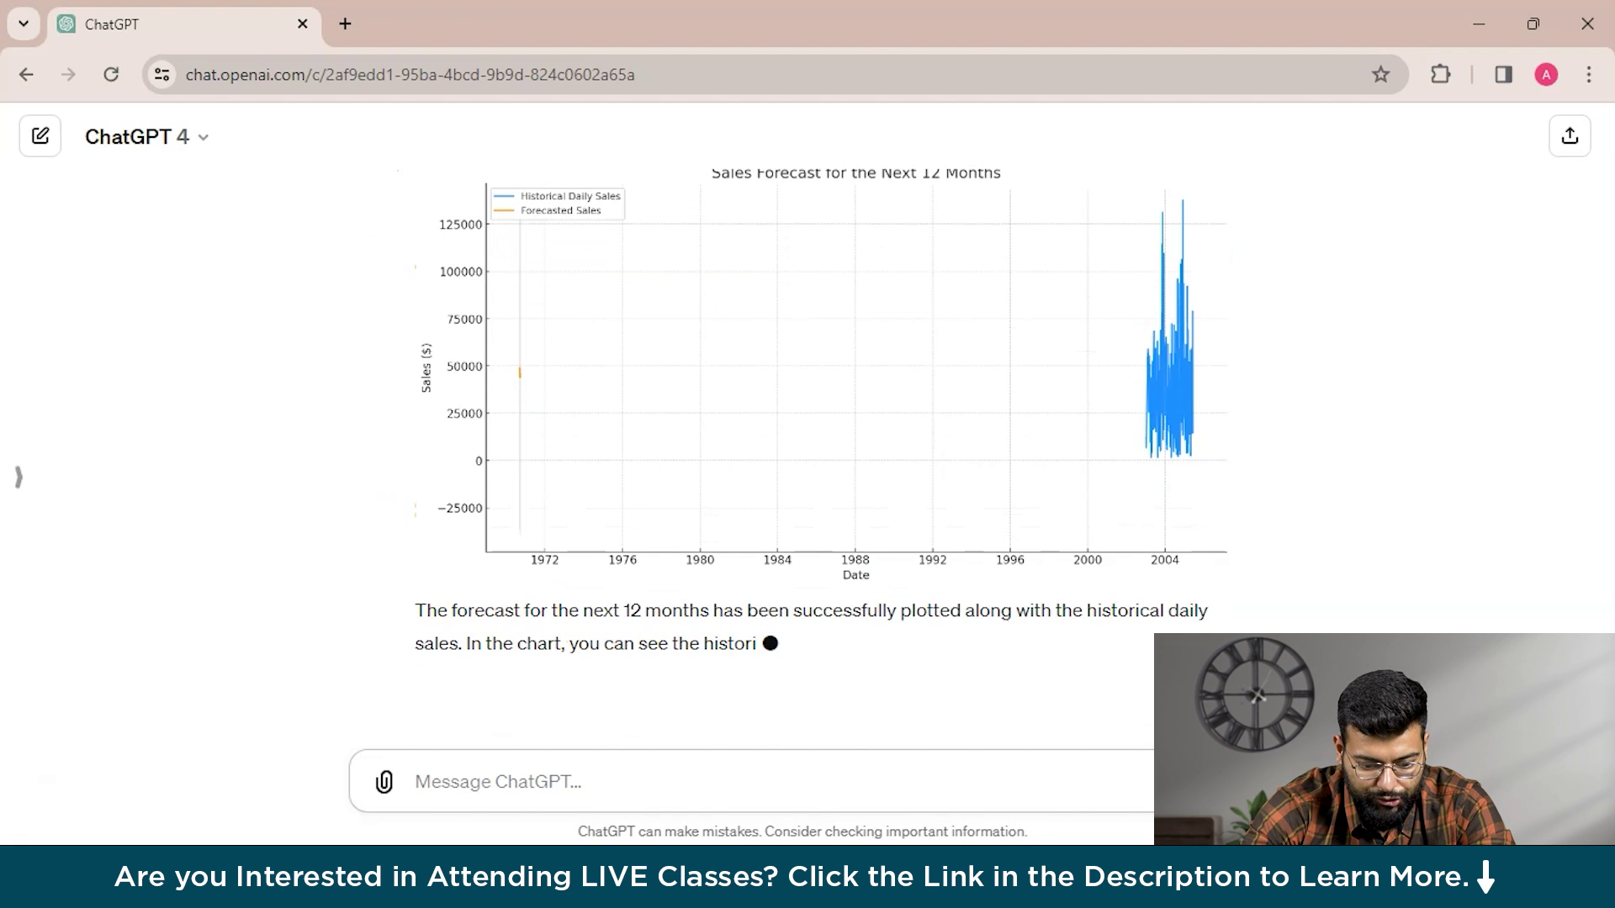
scroll(821, 454, "up", 2)
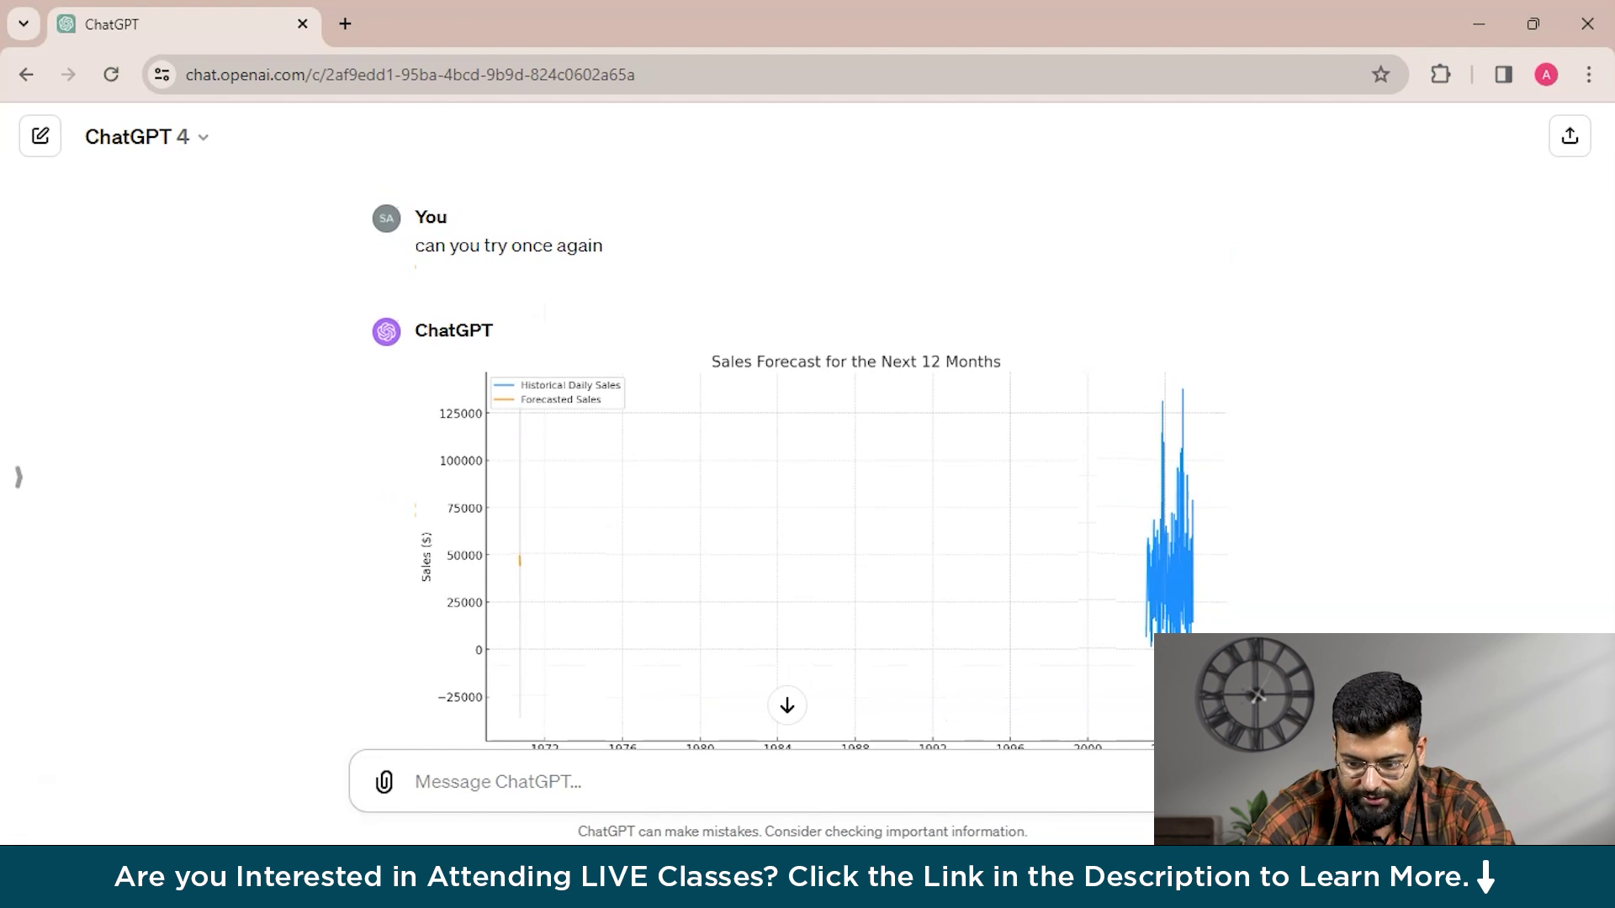
scroll(799, 459, "up", 1)
scroll(798, 471, "down", 2)
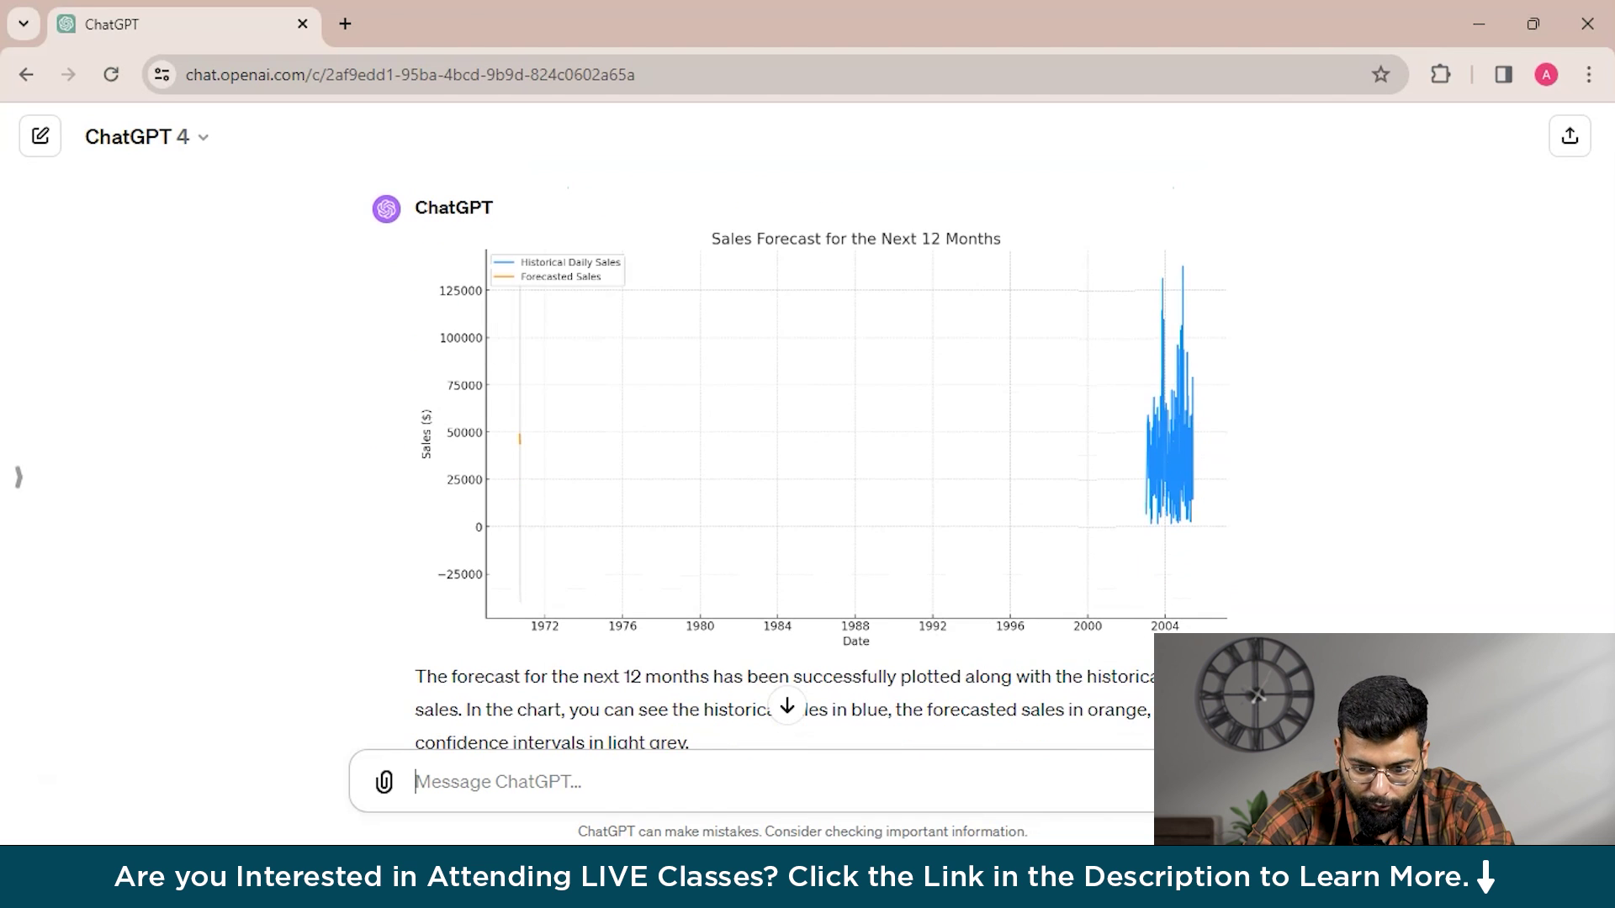
scroll(799, 464, "down", 2)
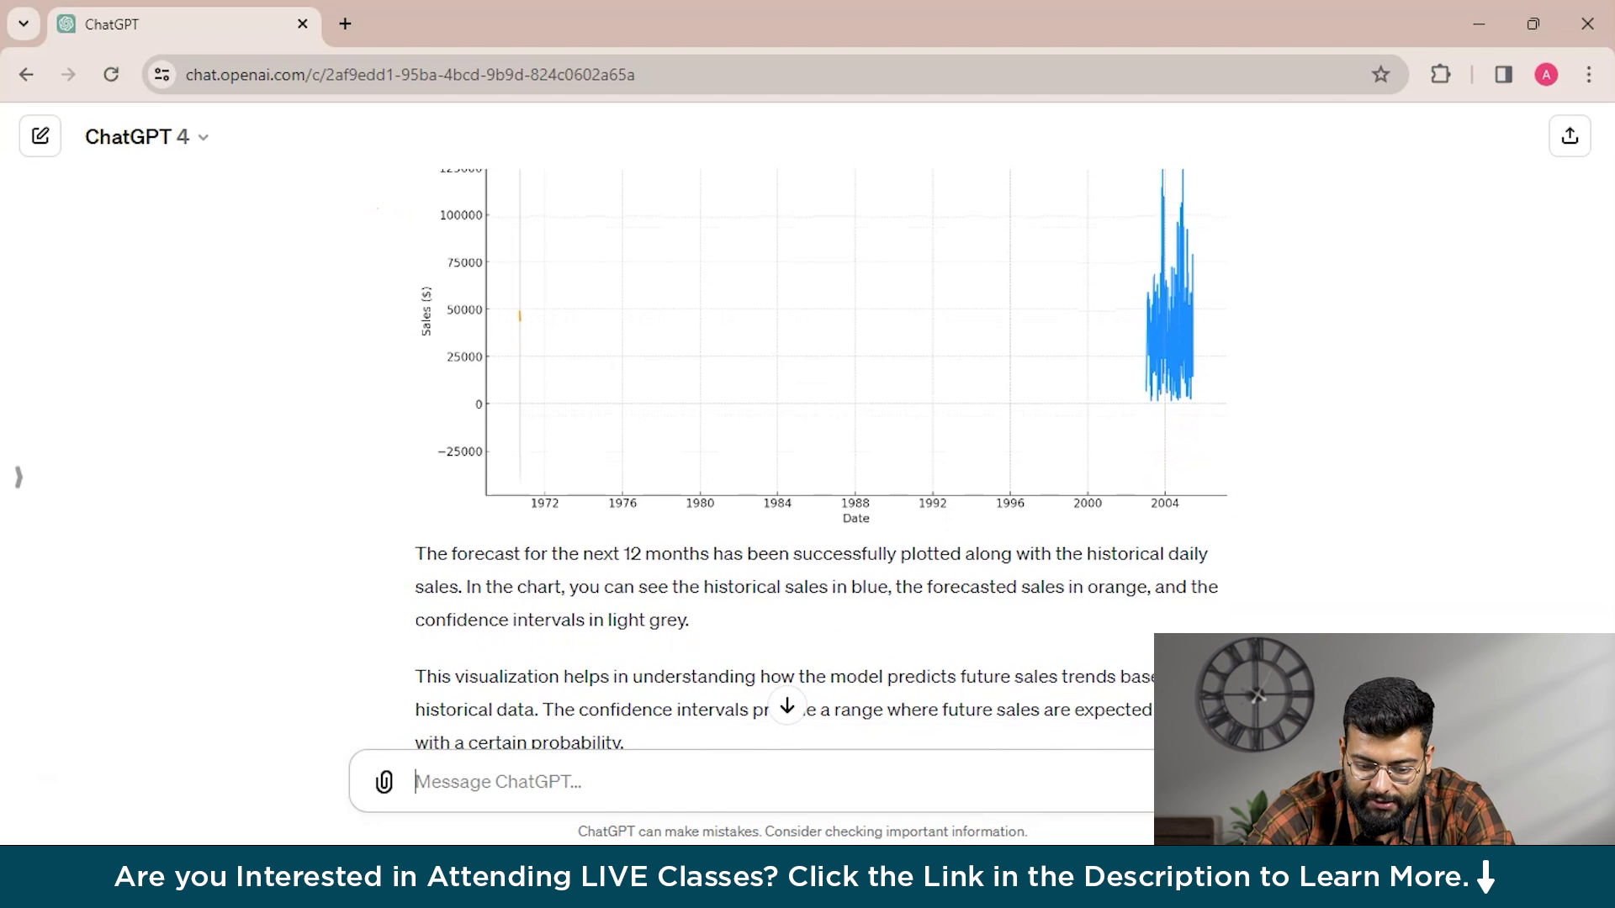
scroll(799, 463, "down", 1)
scroll(799, 463, "down", 1)
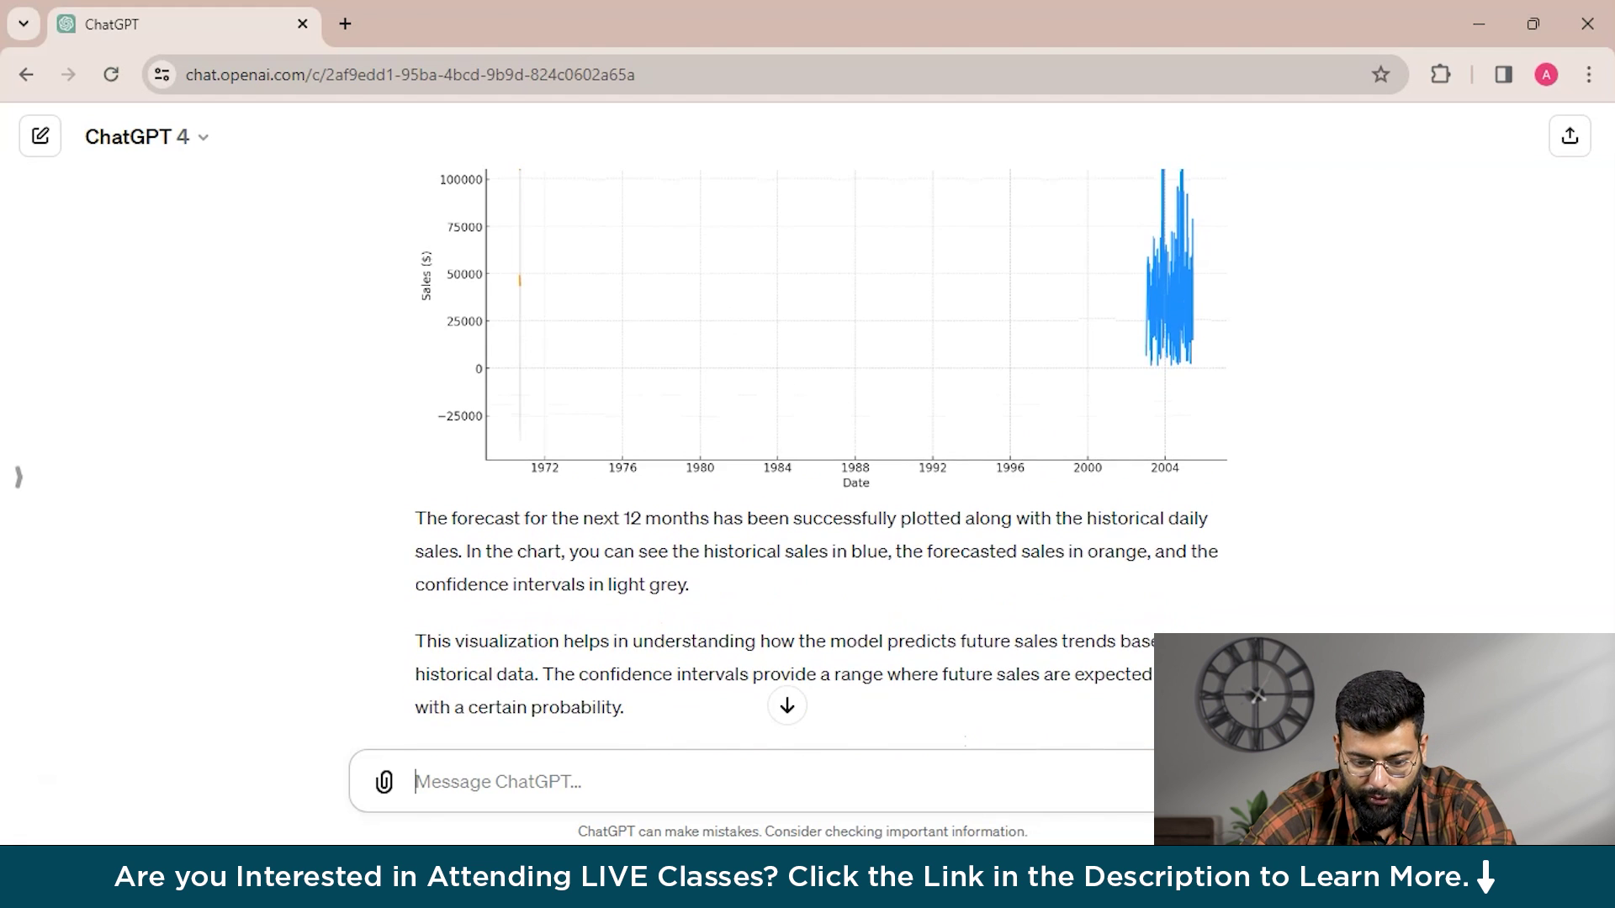
scroll(799, 463, "down", 1)
scroll(821, 449, "up", 1)
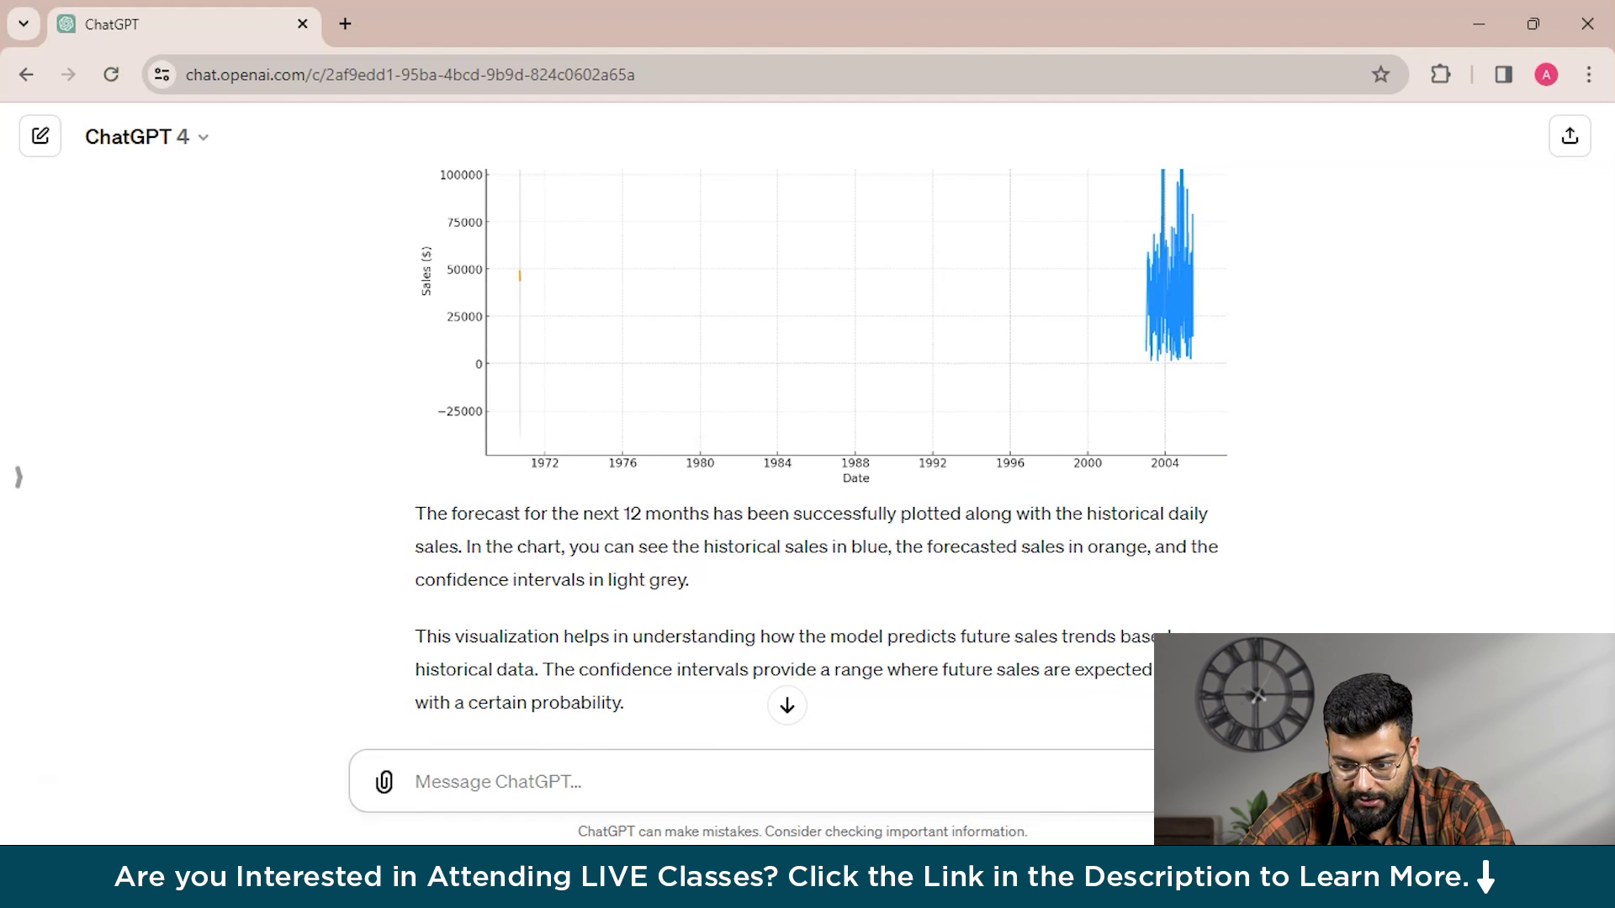